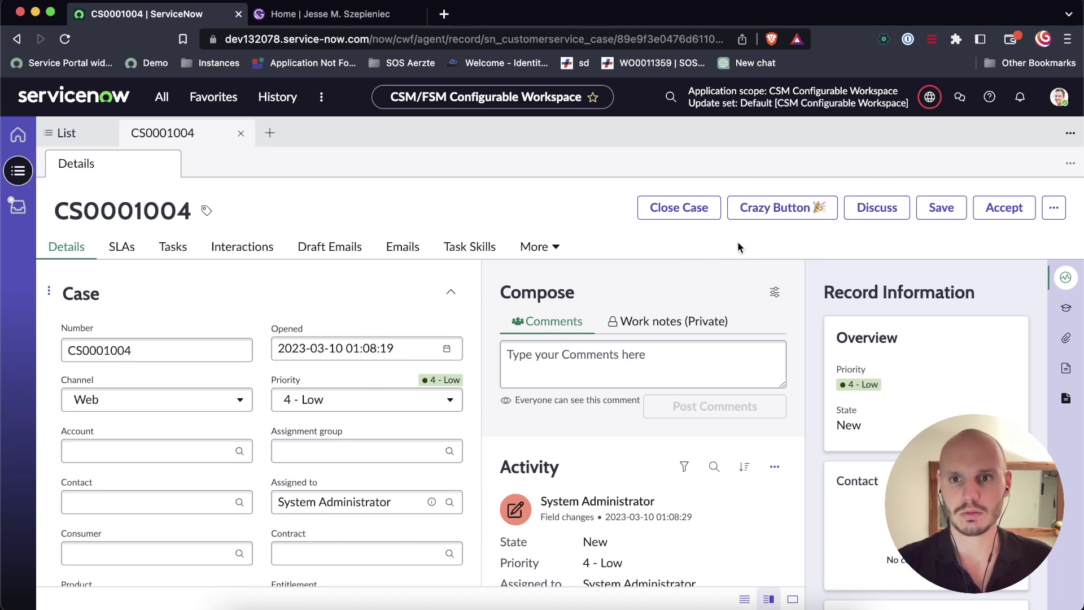
Launch the Crazy Button modal, select the sys_id in its list title, then close it back to CS0001004
left_click(785, 215)
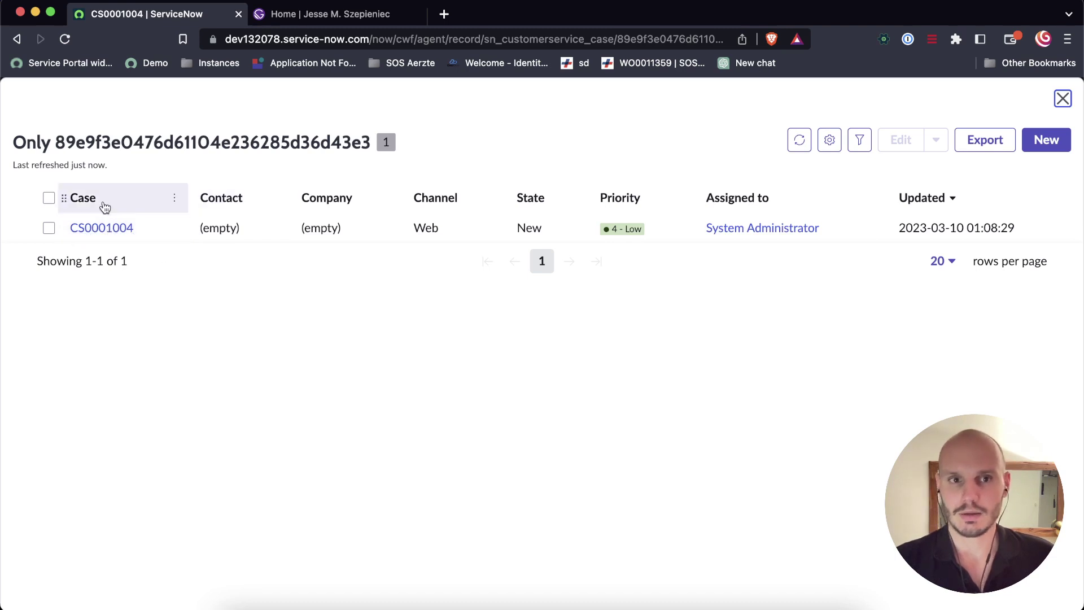
left_click(57, 146)
left_click_drag(57, 145, 367, 142)
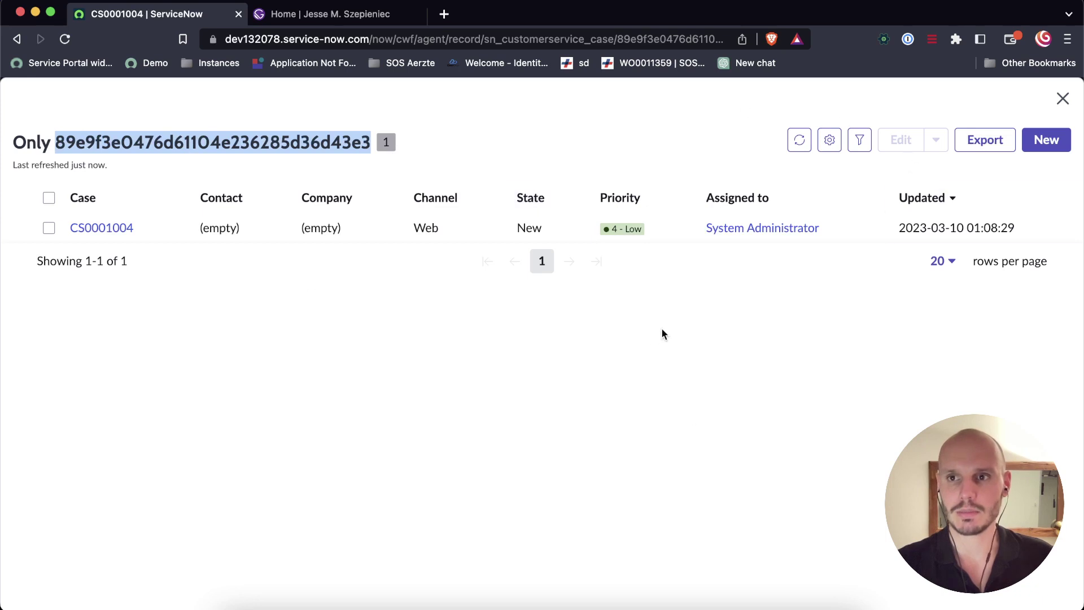
left_click(1064, 99)
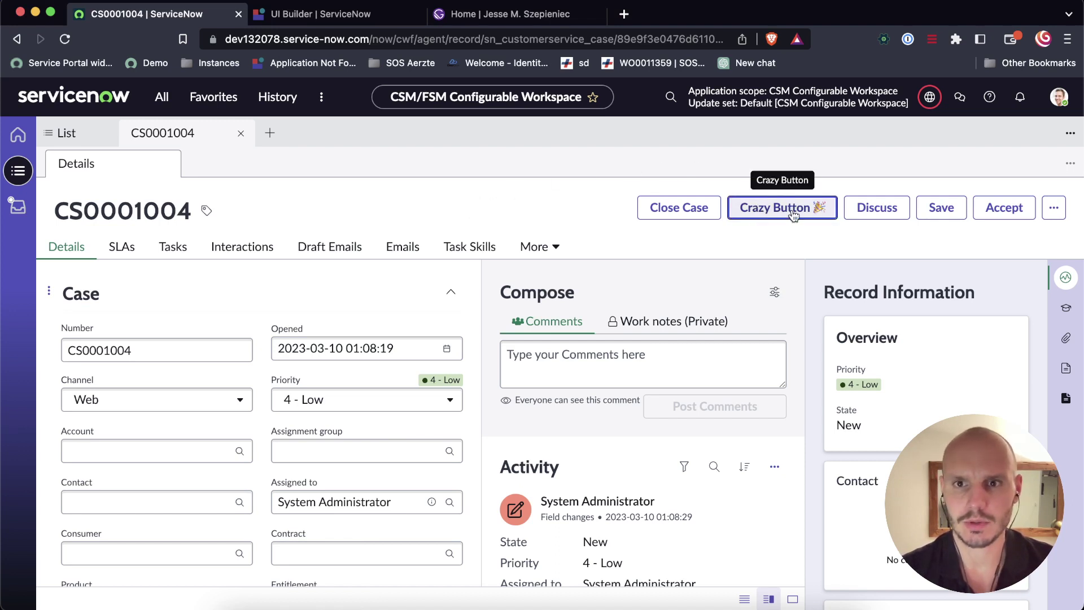
left_click(515, 17)
scroll(529, 268, "up", 10)
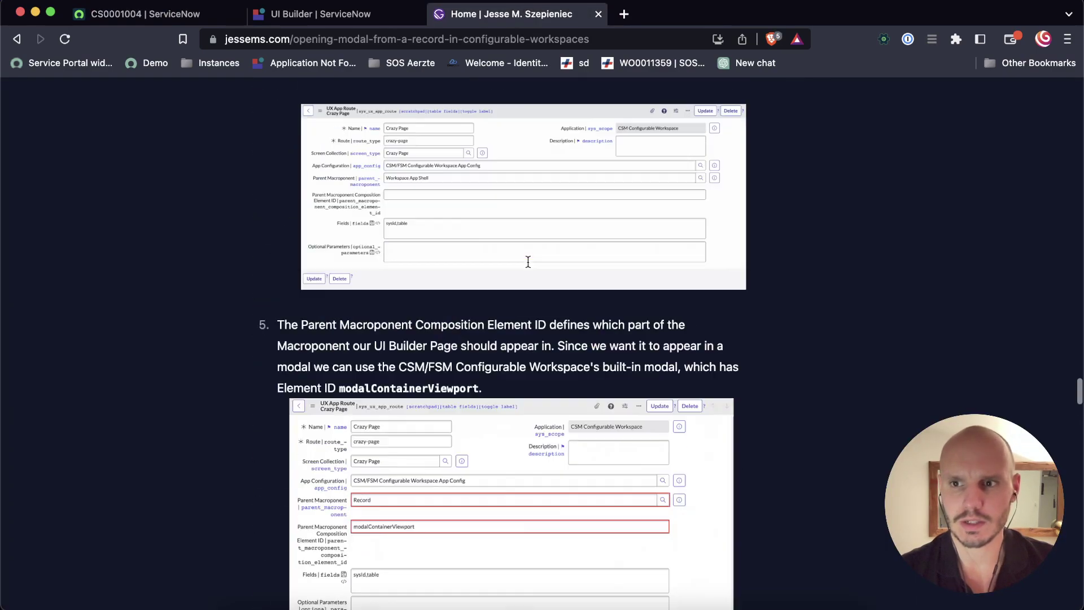
scroll(529, 268, "up", 15)
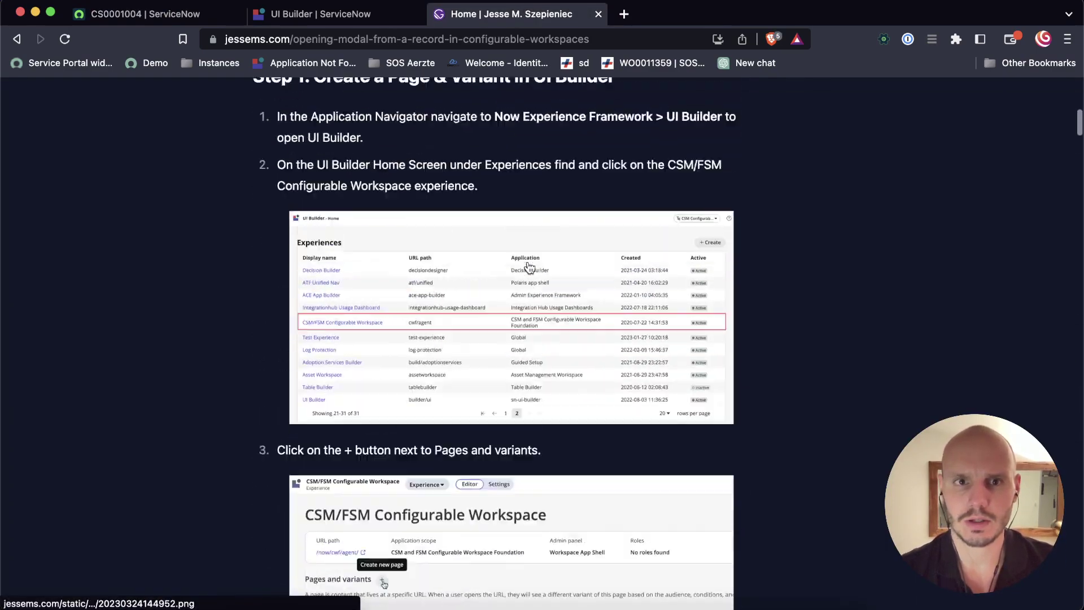
scroll(529, 263, "up", 3)
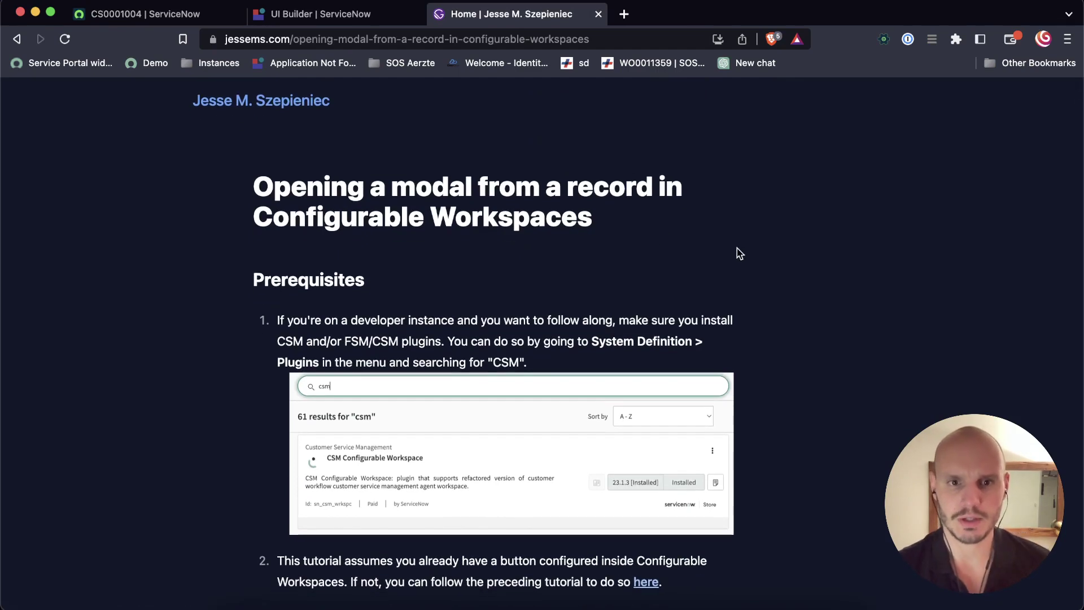
scroll(819, 261, "down", 10)
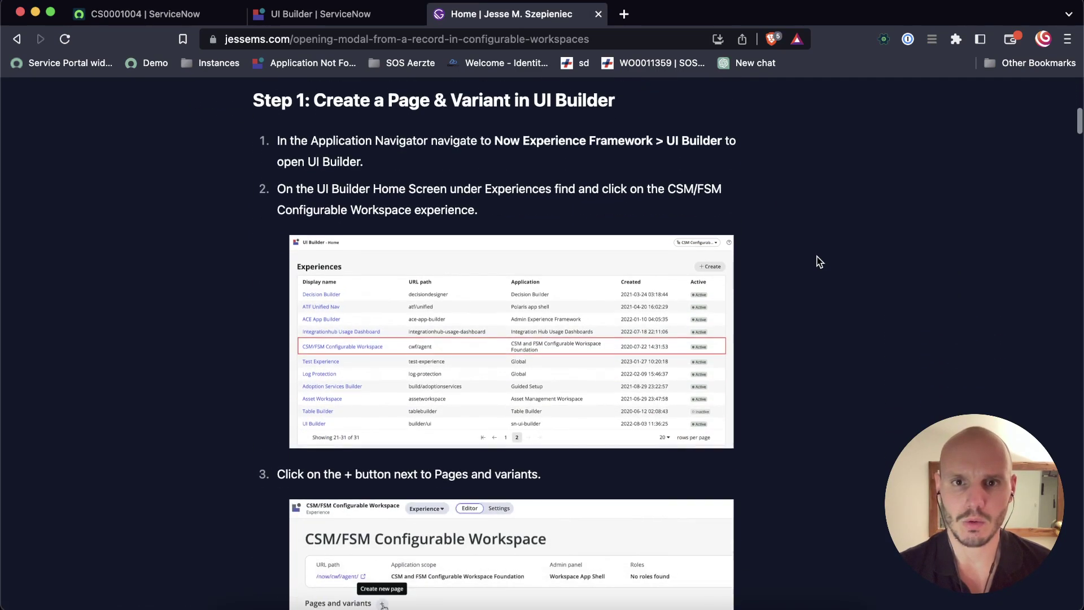
scroll(819, 261, "down", 10)
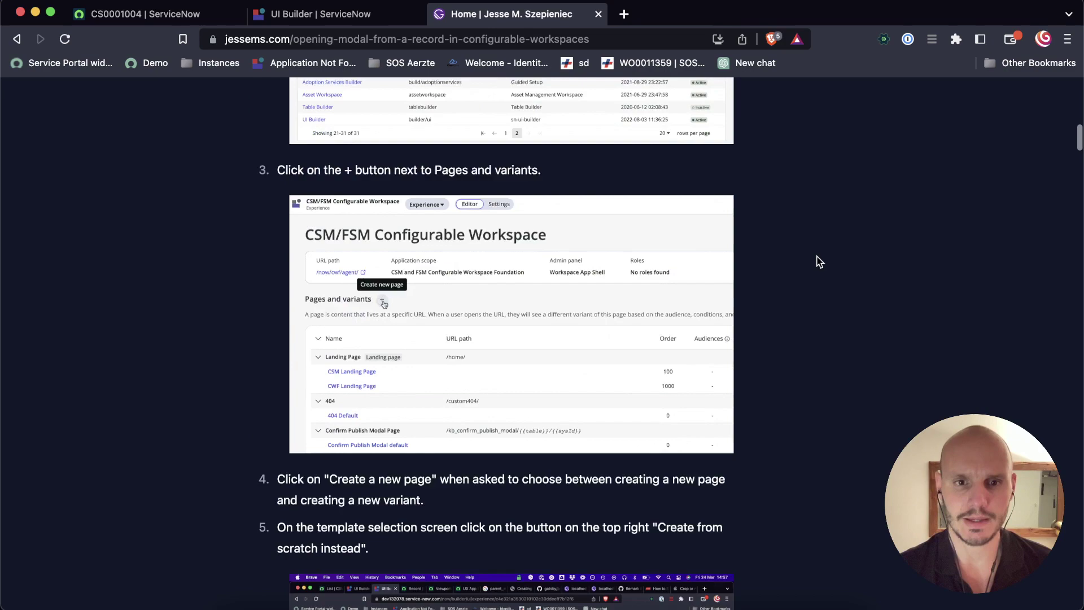
scroll(818, 261, "down", 10)
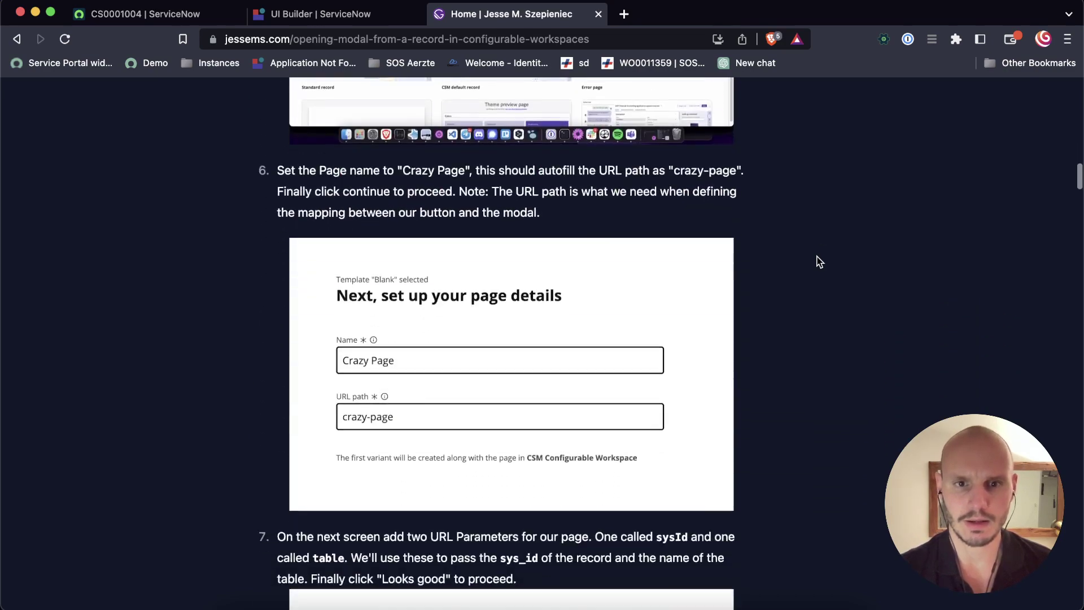
scroll(818, 259, "down", 3)
scroll(816, 259, "up", 15)
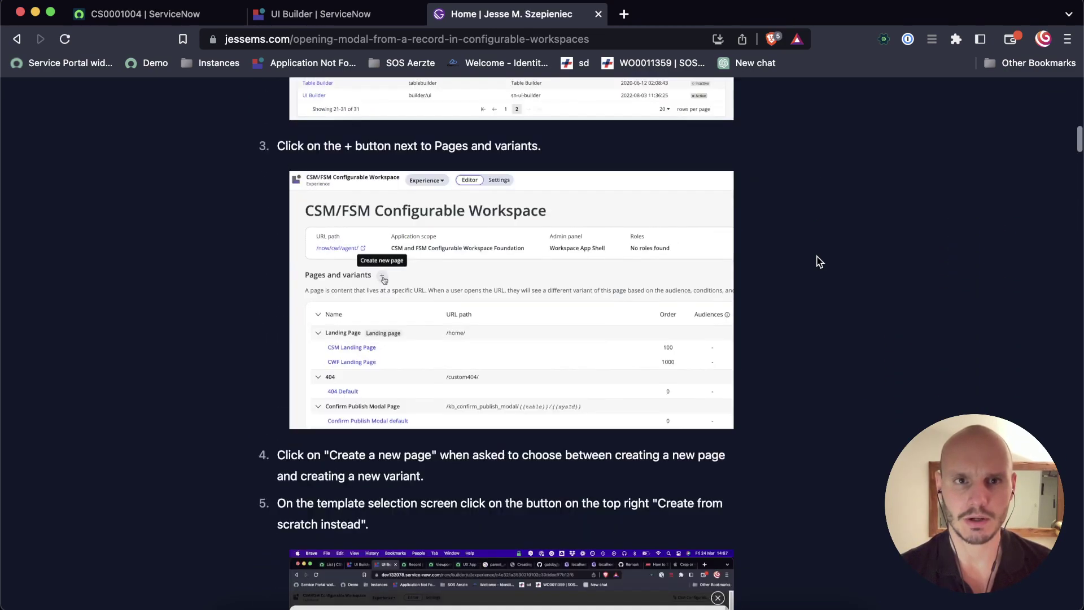
left_click(176, 17)
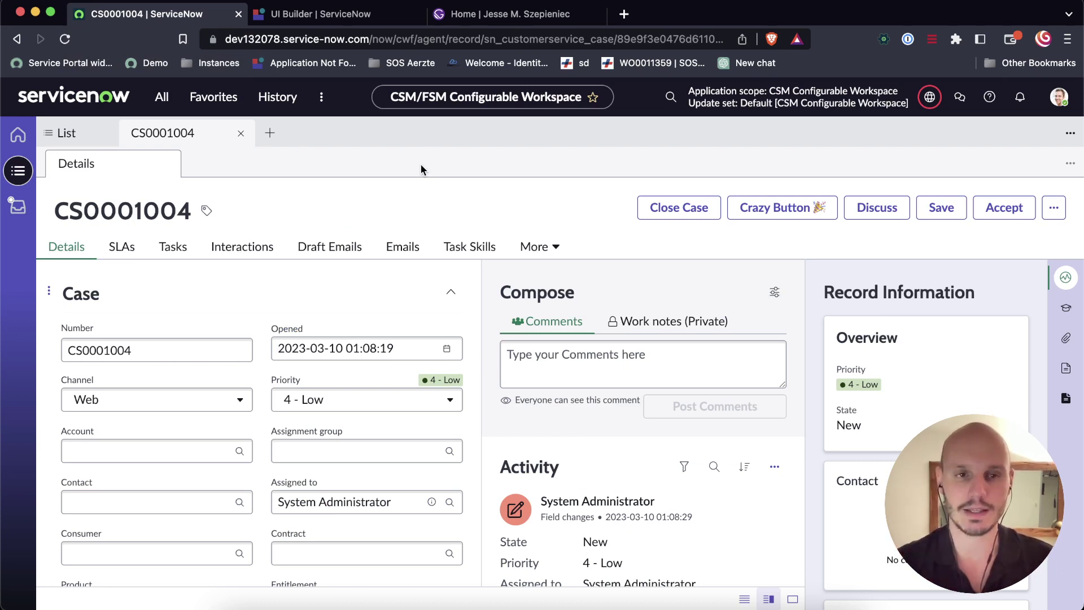
Filter the All navigator for 'ui bui' and open UI Builder in a new tab
left_click(161, 97)
type("ui bui")
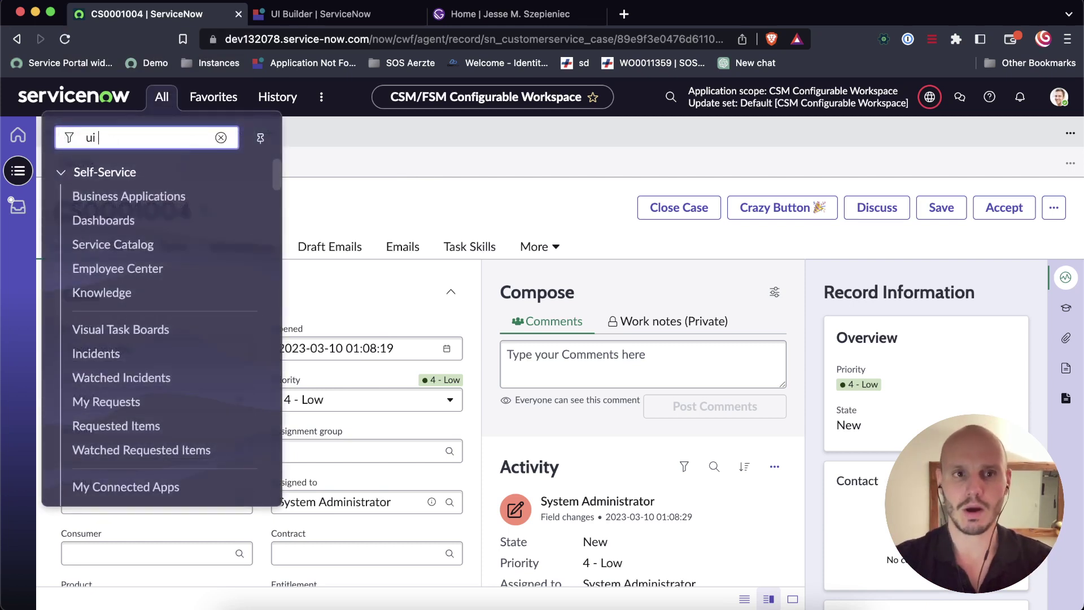
left_click(123, 275)
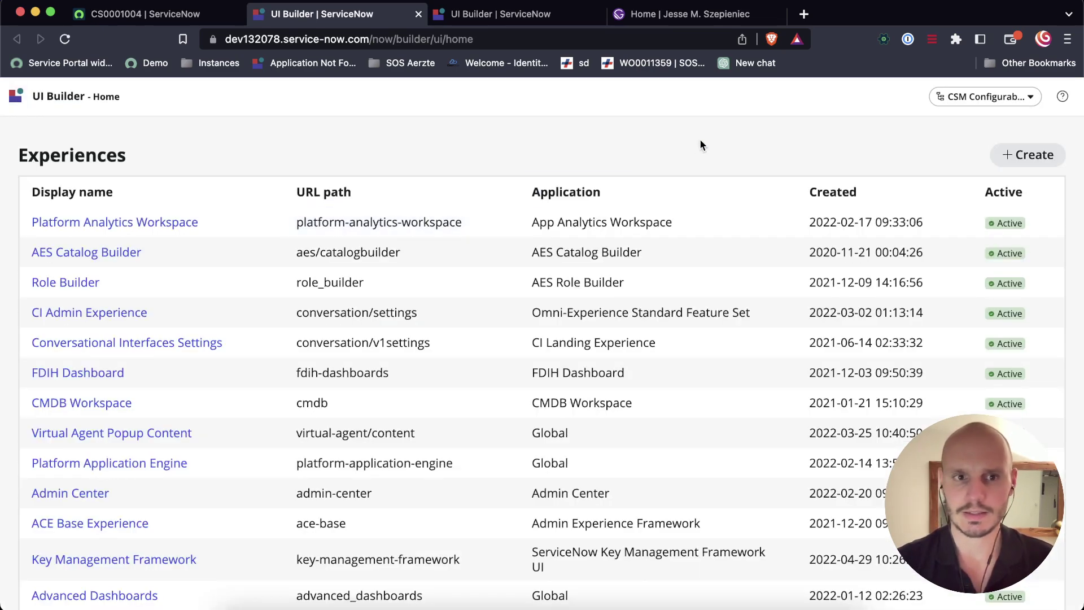
Open the CSM/FSM Configurable Workspace experience from the second page of Experiences
scroll(699, 145, "down", 2)
scroll(699, 145, "up", 2)
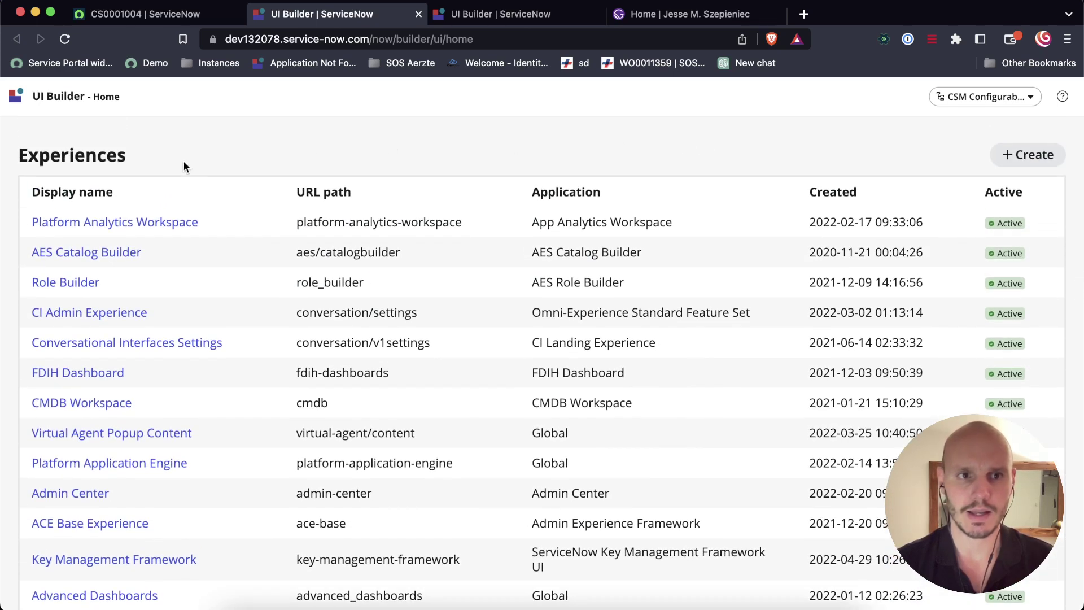
scroll(310, 378, "down", 5)
scroll(320, 478, "down", 1)
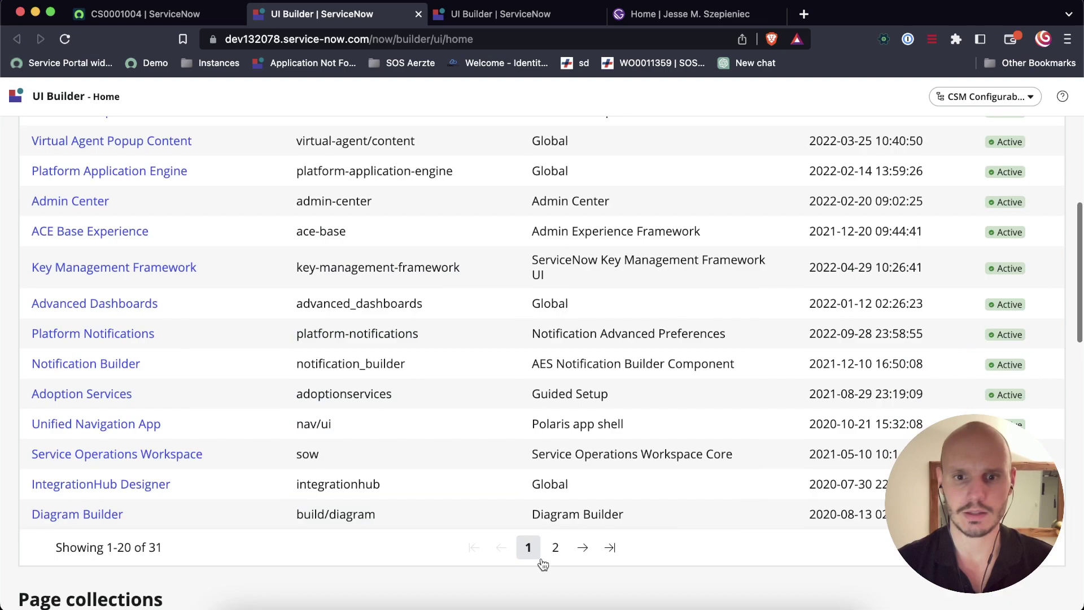
left_click(555, 548)
scroll(266, 329, "up", 6)
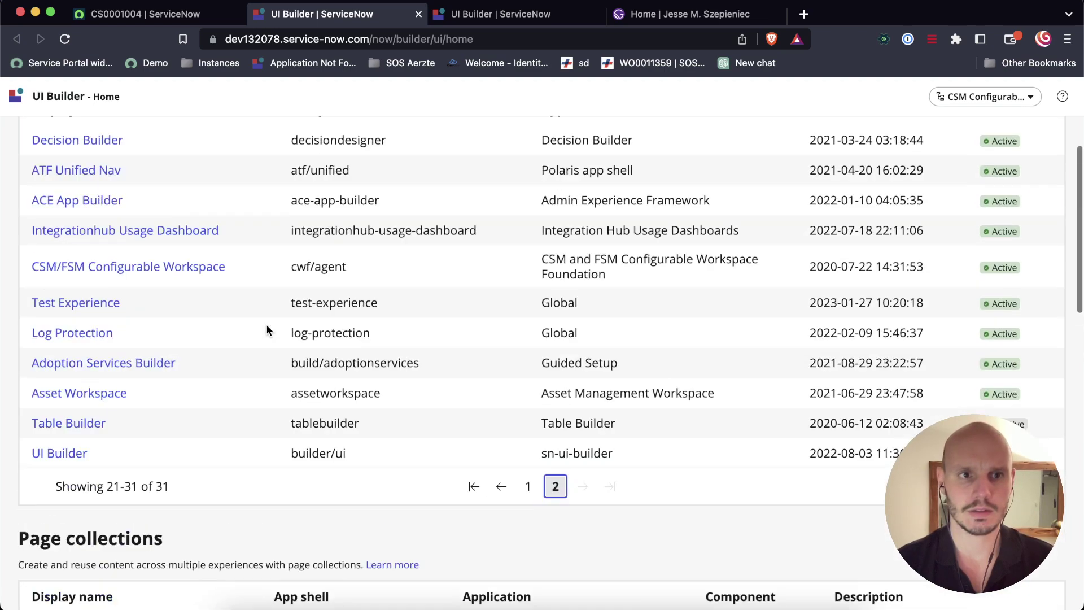
left_click(95, 350)
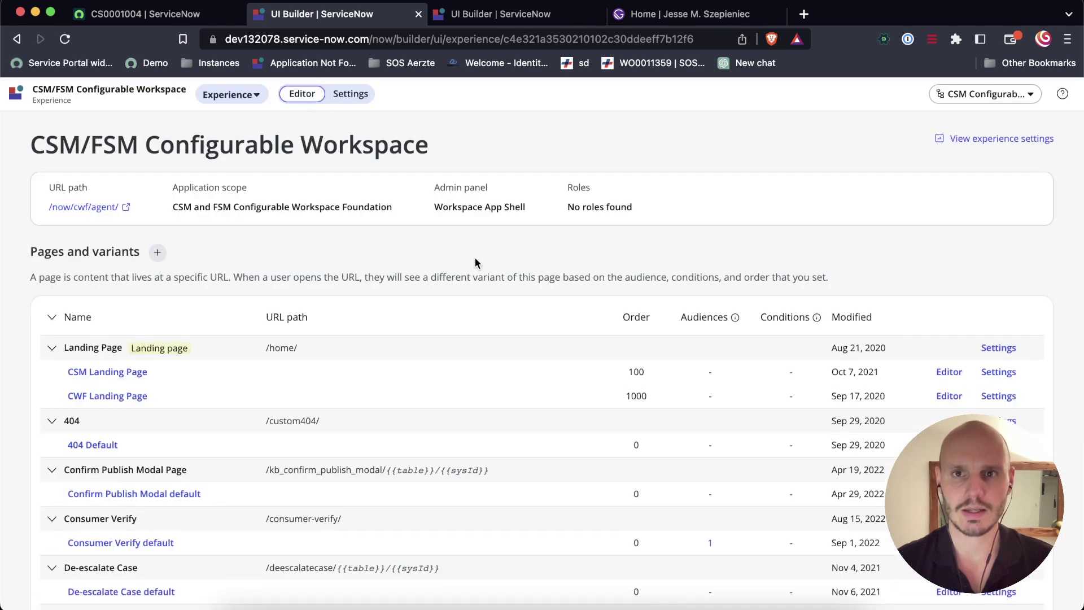
Check the application scope choices and browse the experience's pages and variants list
left_click(1006, 96)
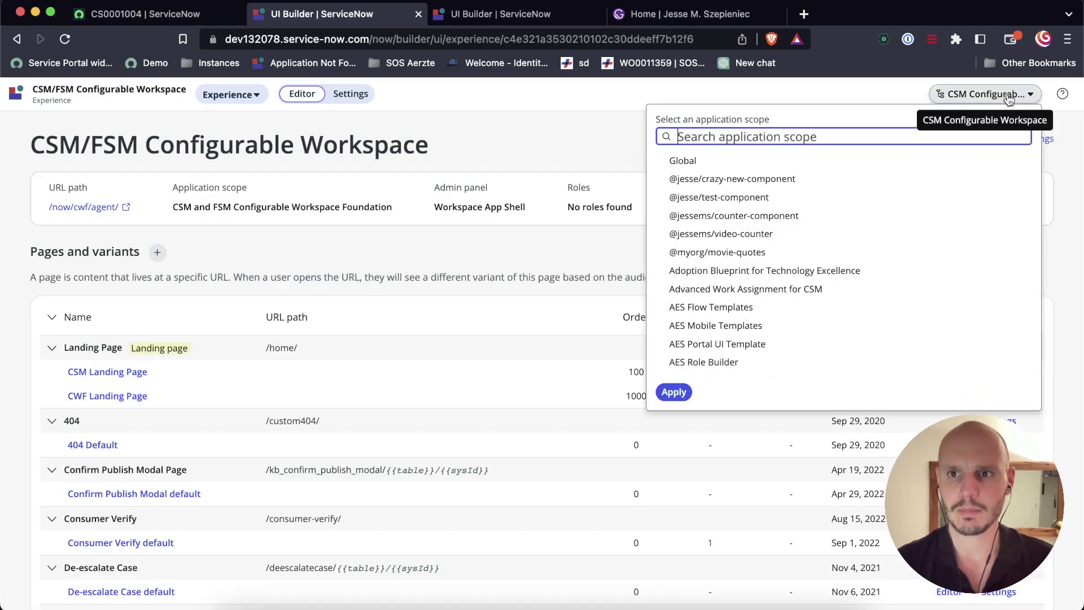
left_click(1006, 96)
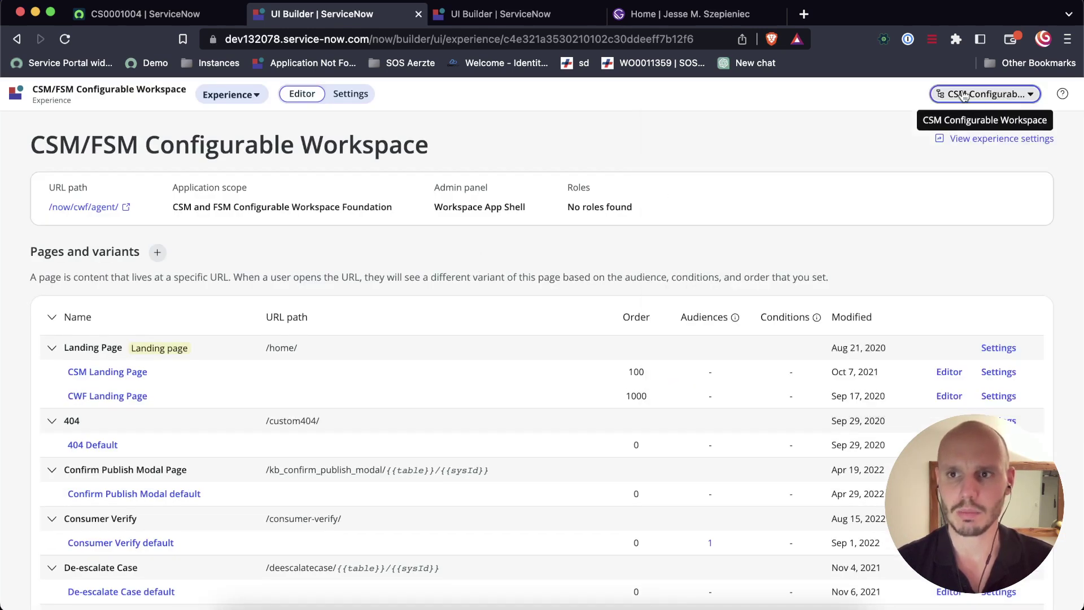
left_click(985, 94)
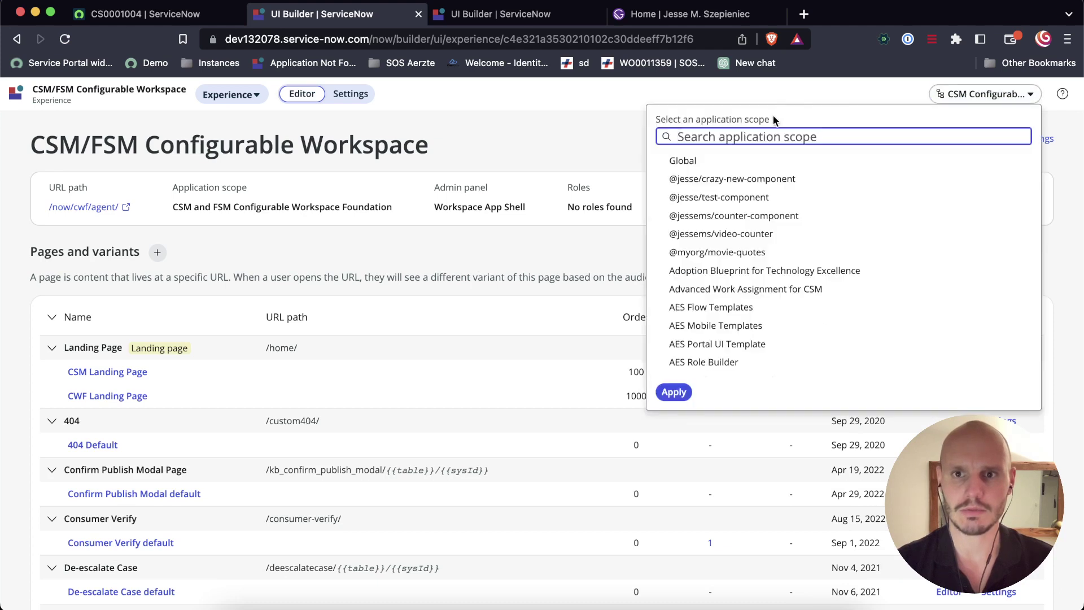
left_click(649, 103)
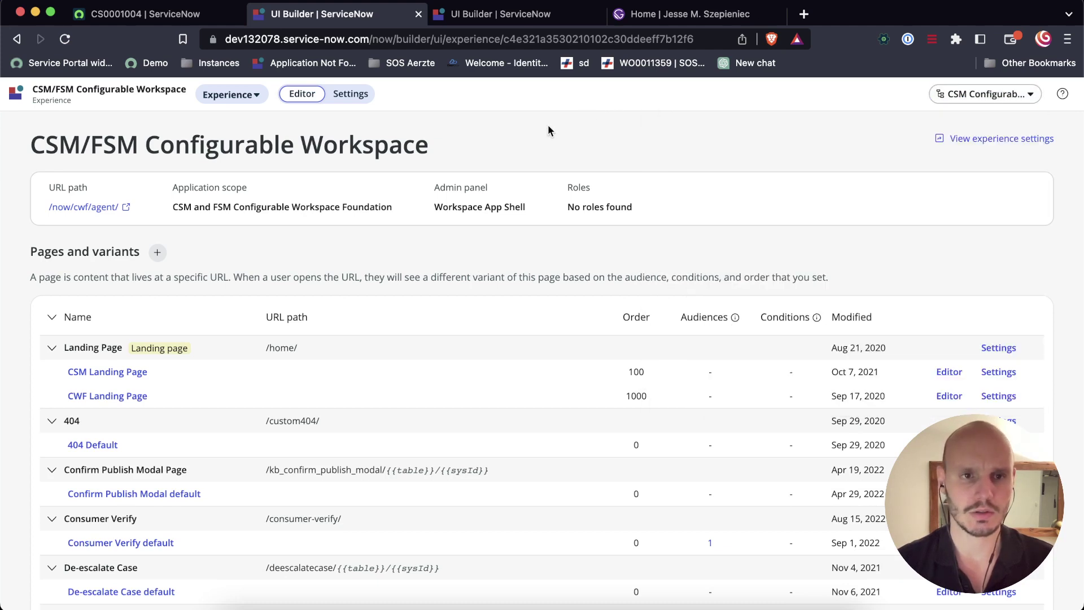
scroll(496, 274, "down", 3)
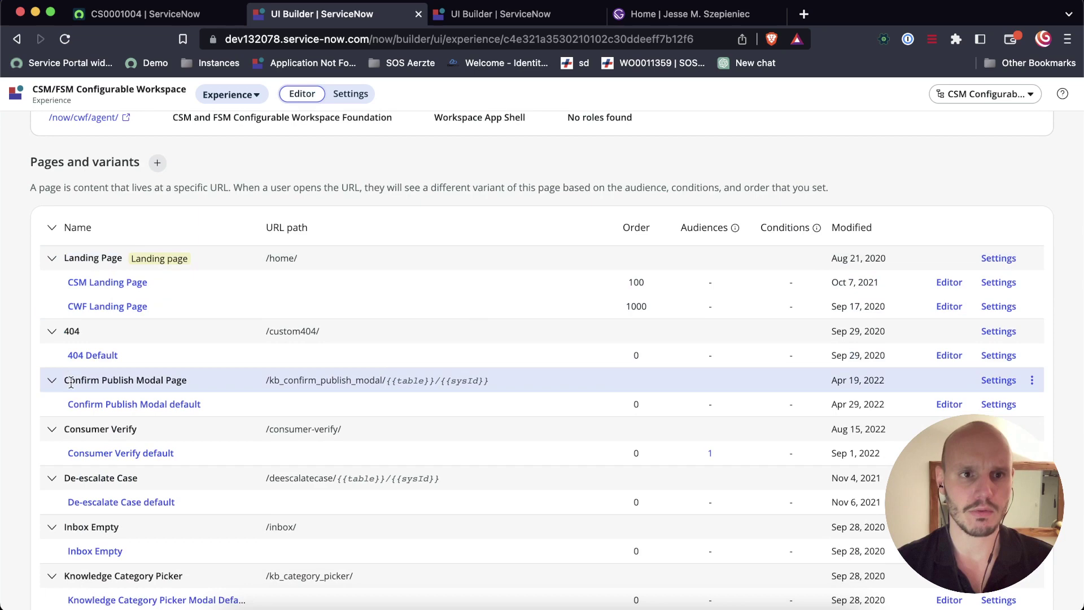
scroll(25, 219, "down", 3)
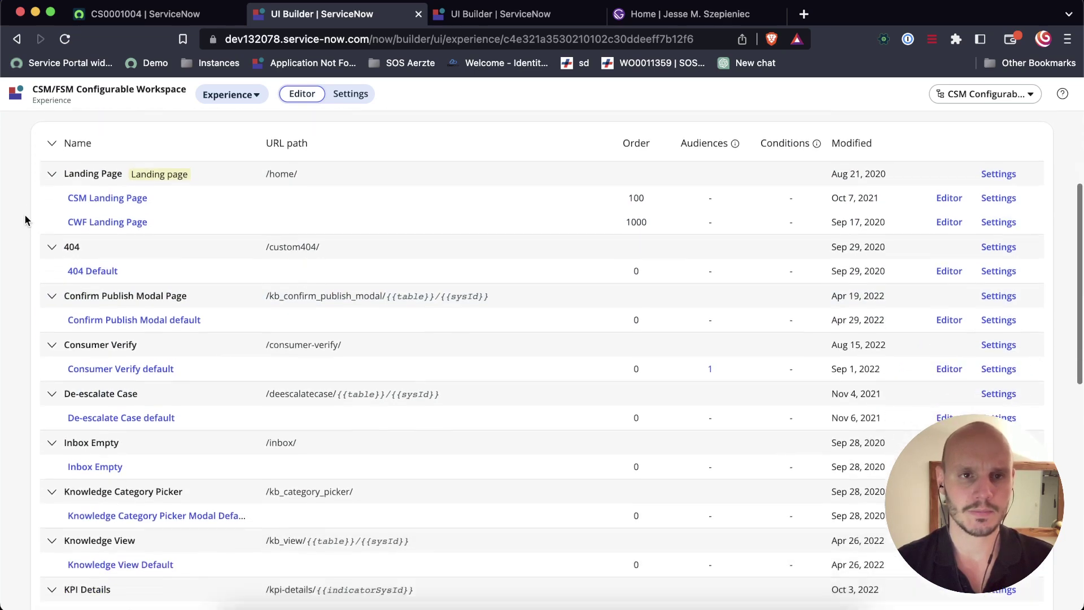
scroll(25, 219, "down", 10)
scroll(25, 220, "up", 5)
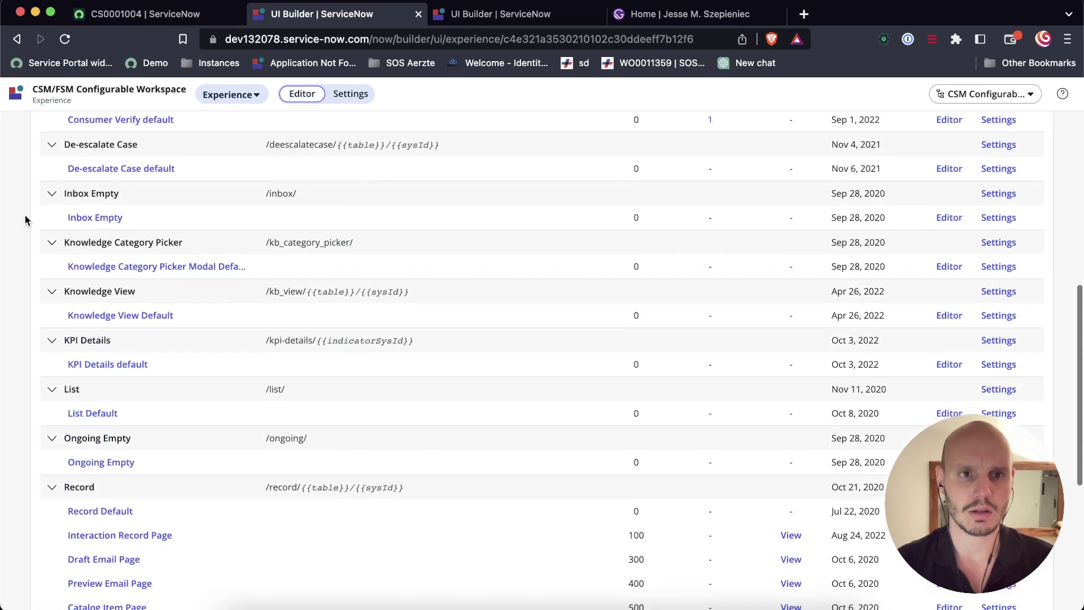
scroll(24, 215, "up", 13)
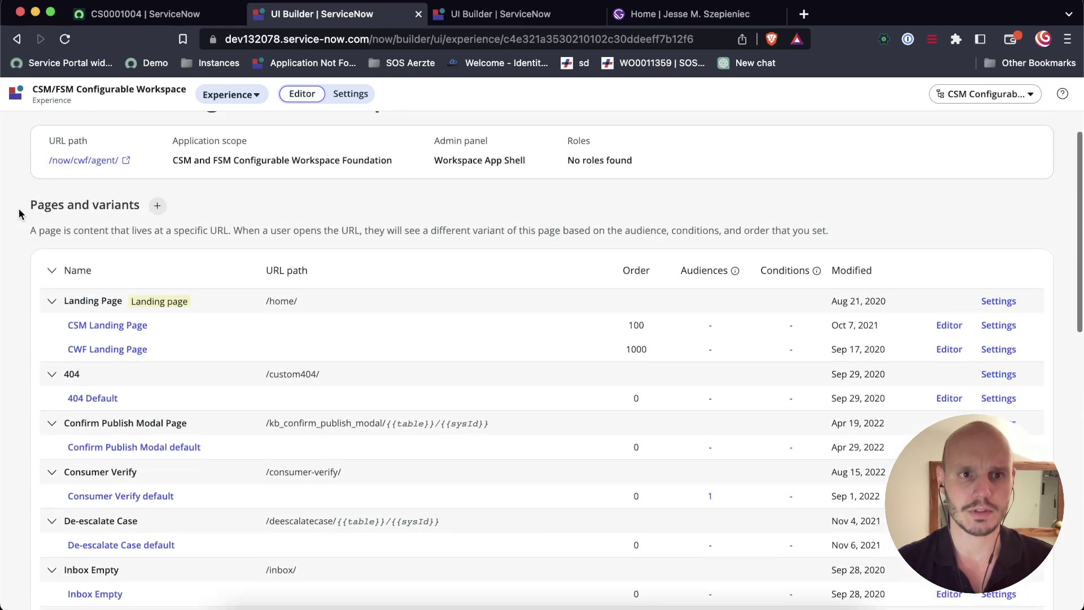
Start a new page from scratch named Crazy Page, letting the URL path fill as crazy-page
left_click(158, 207)
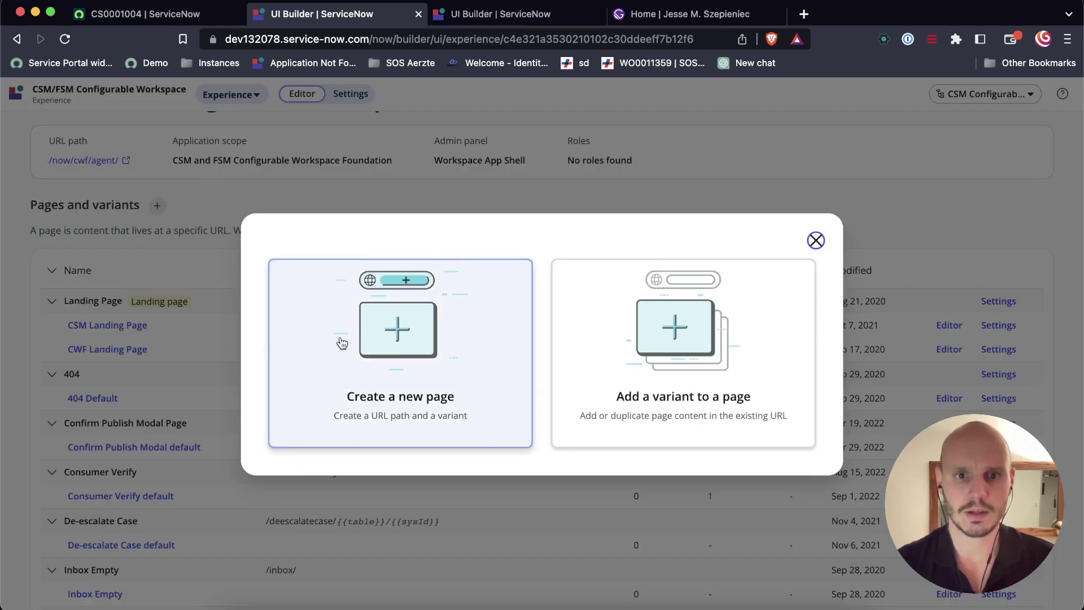
left_click(394, 344)
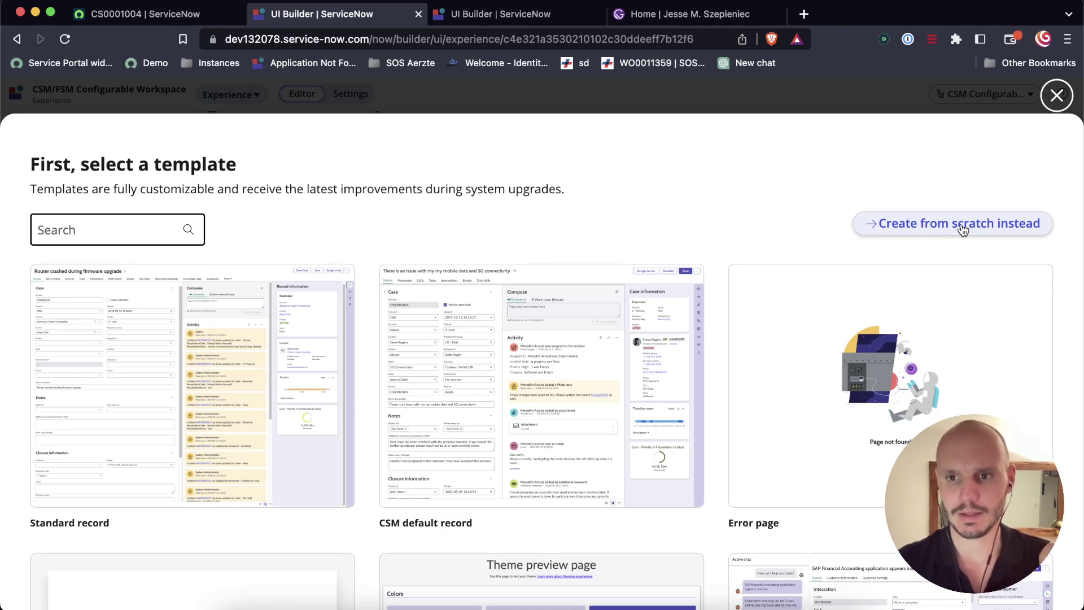
left_click(963, 229)
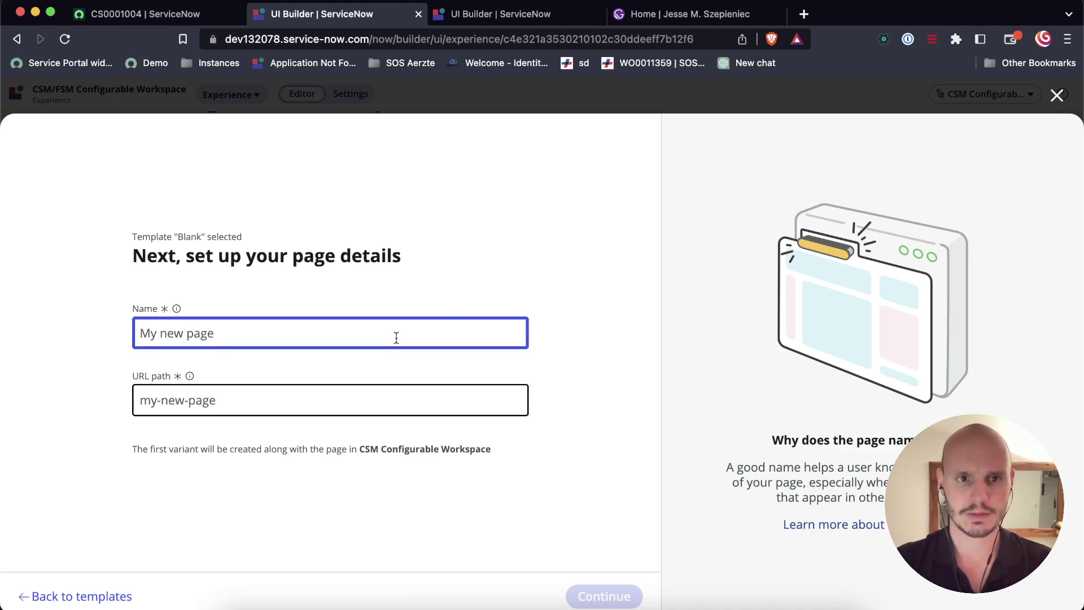
type("Crazy Page")
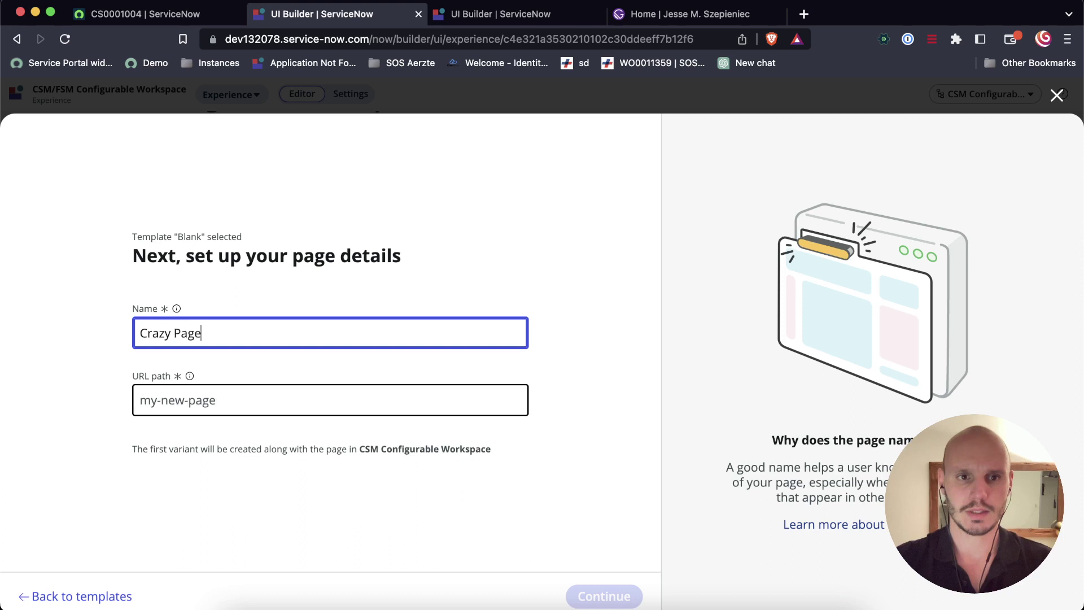
key("Tab")
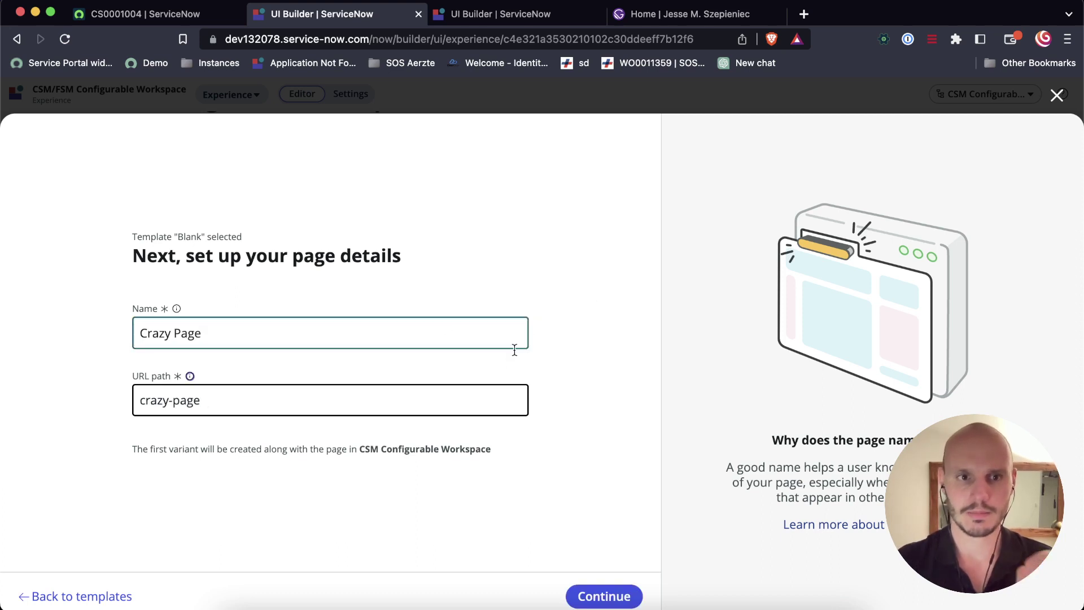
Add required URL parameters table and sysId, then remove the extra empty parameter row
left_click(611, 599)
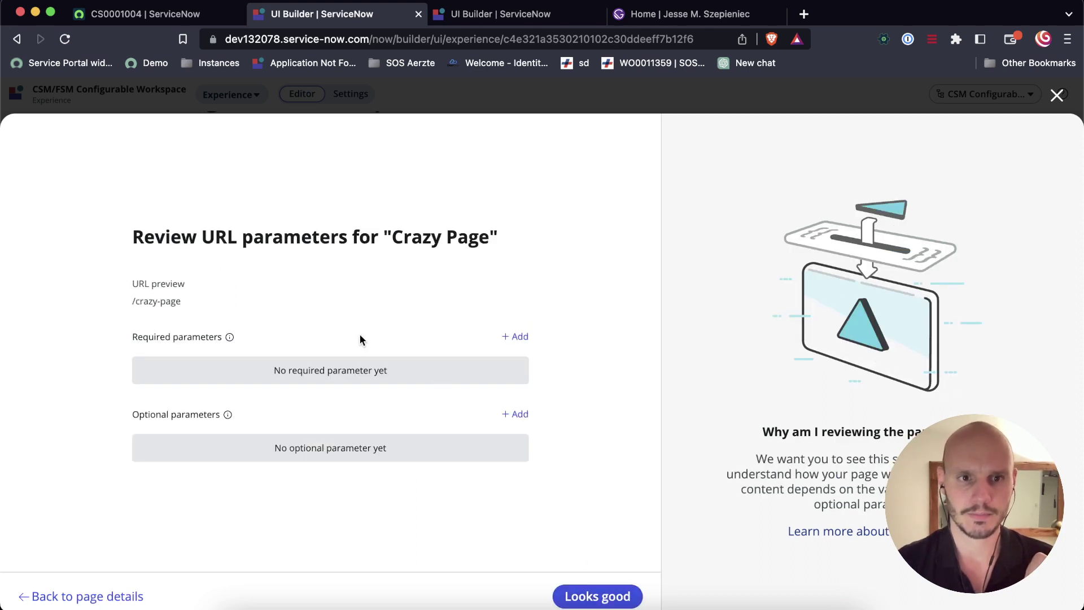
left_click(518, 337)
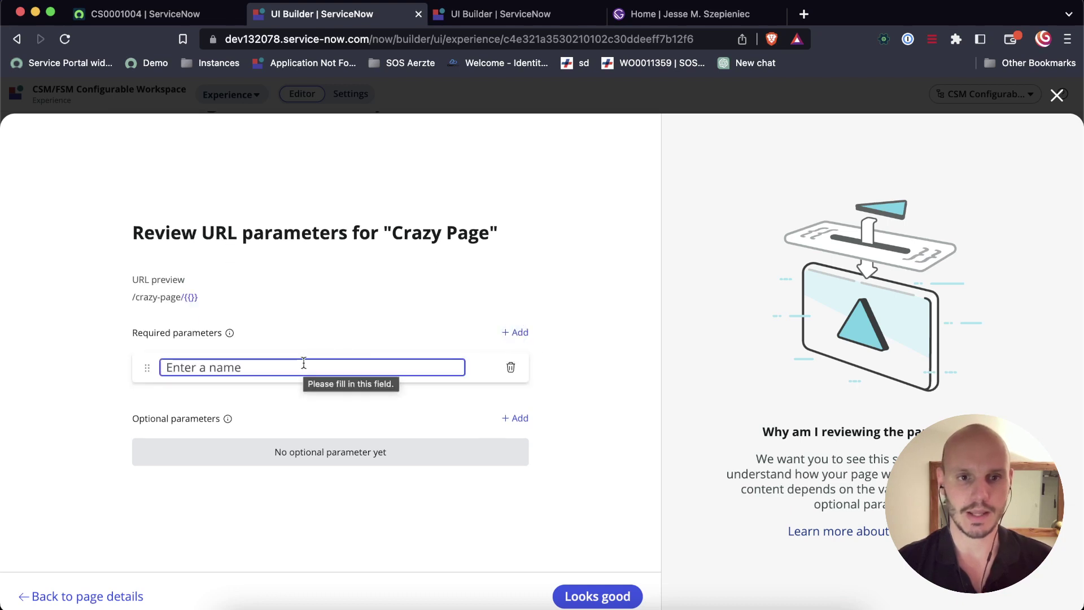
type("table")
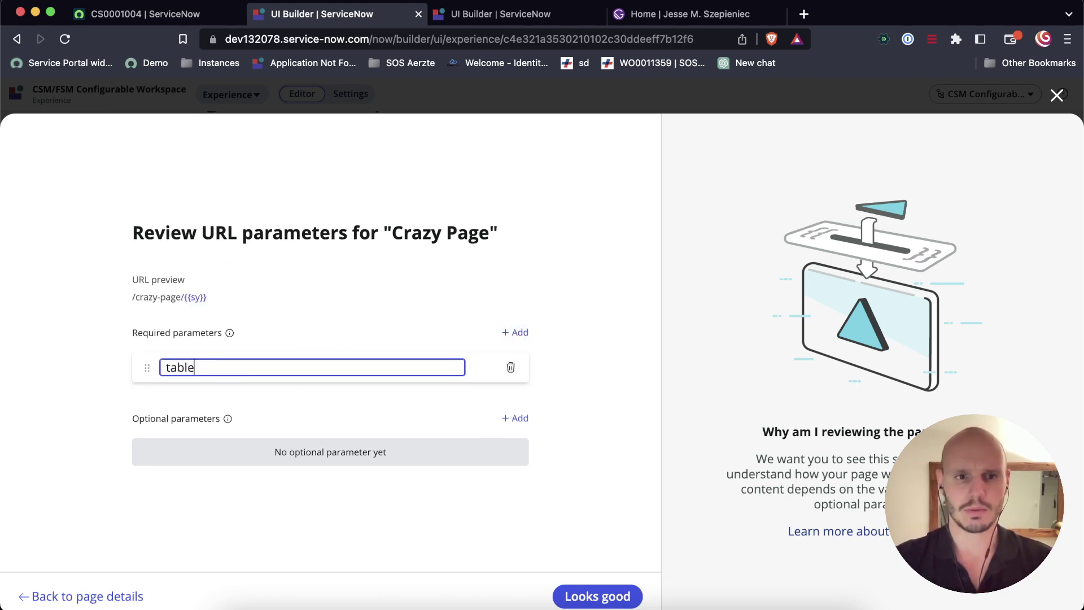
left_click(522, 335)
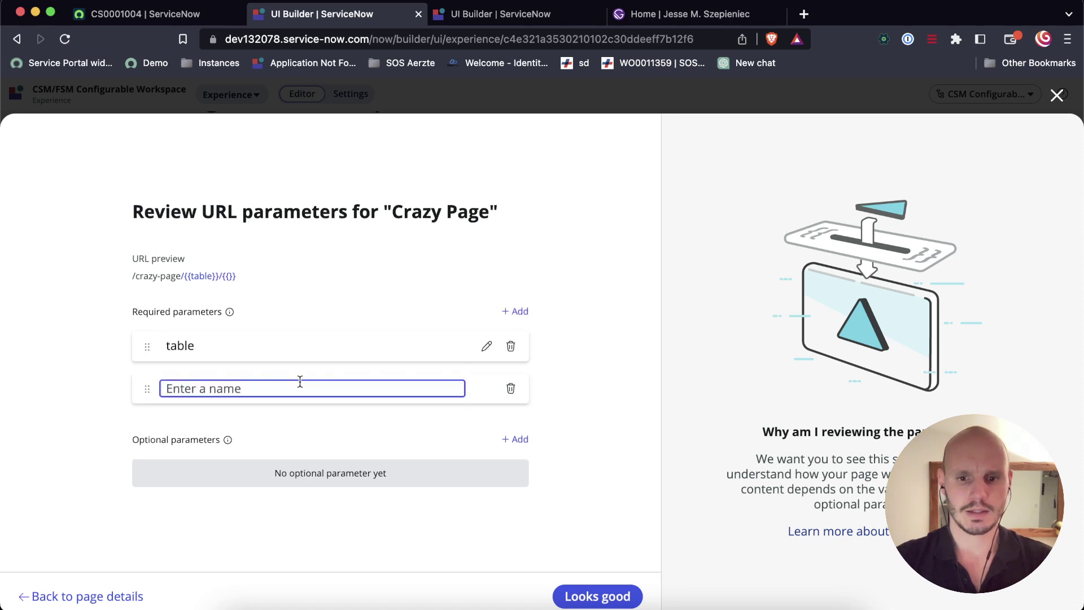
type("sysId")
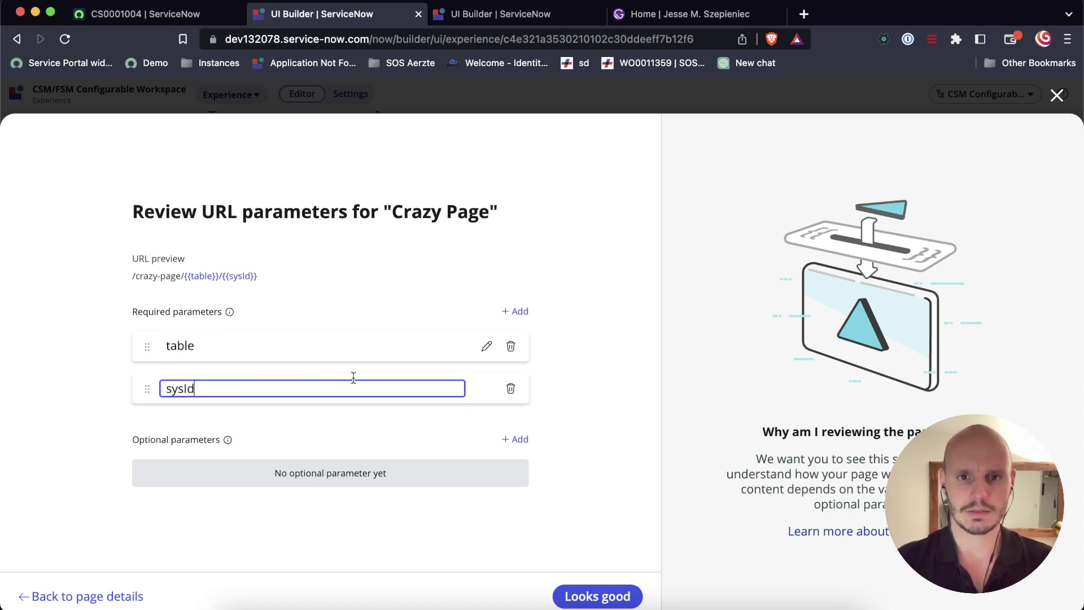
left_click(514, 312)
left_click(511, 409)
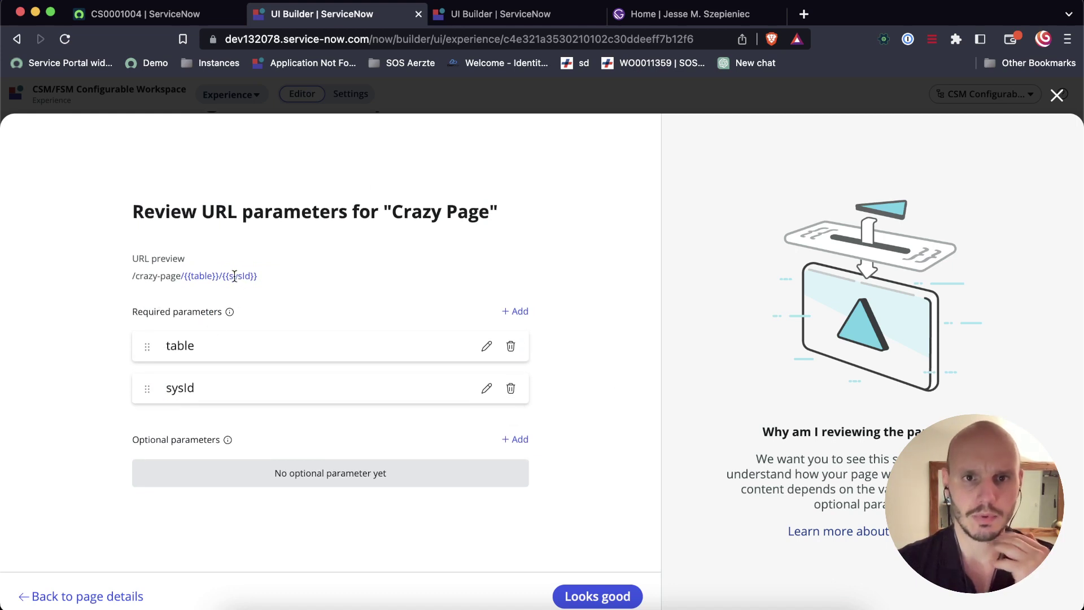
Accept the URL parameters and rename the variant from Default to 'Crazy Variant'
left_click(600, 597)
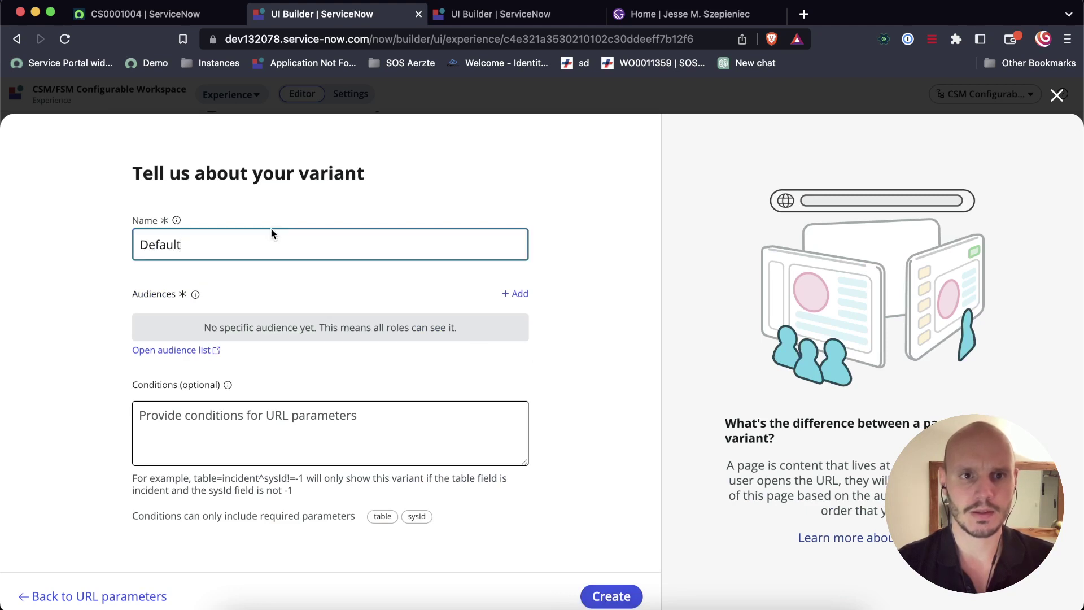
double_click(246, 240)
type("C")
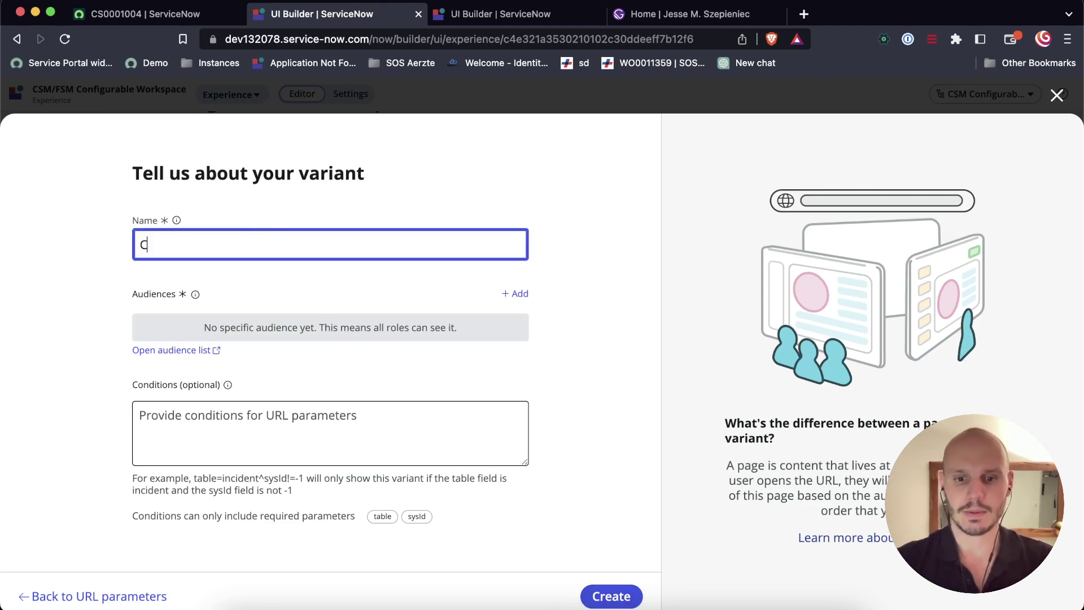
type("razy Varian")
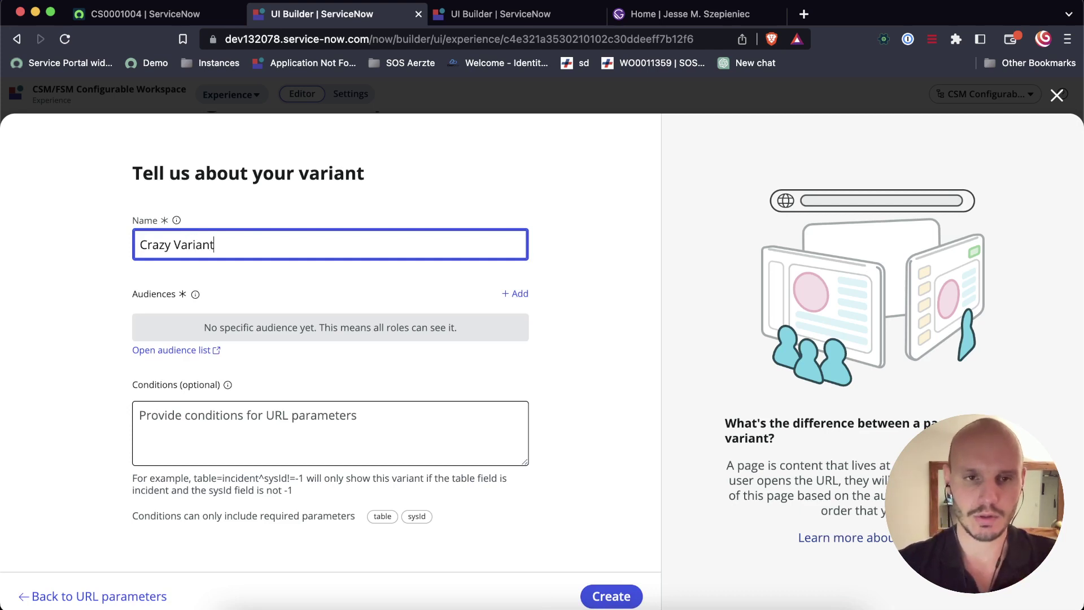
type("t")
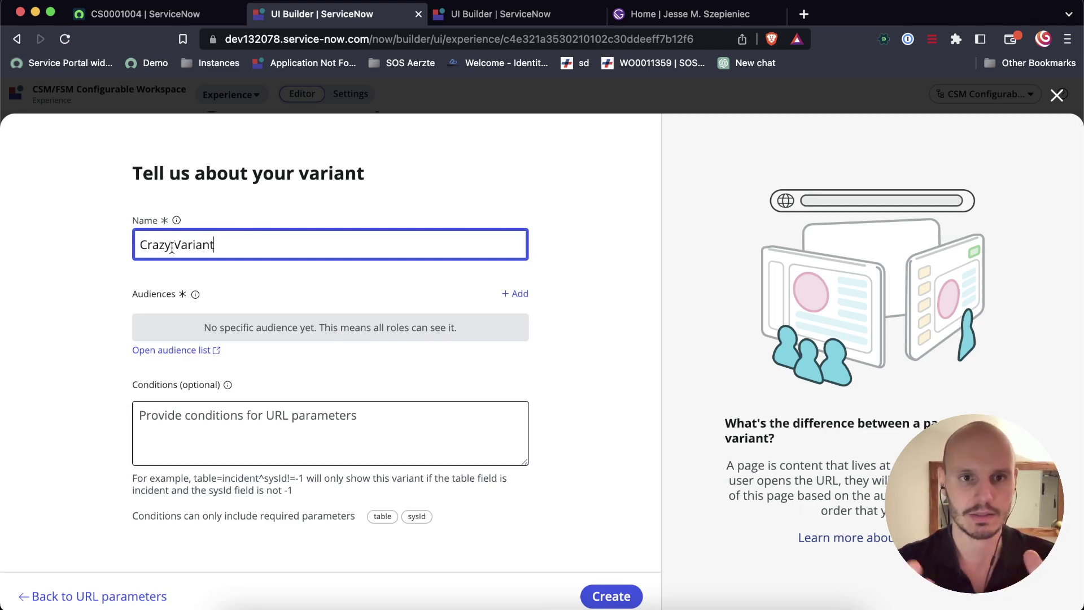
left_click(487, 385)
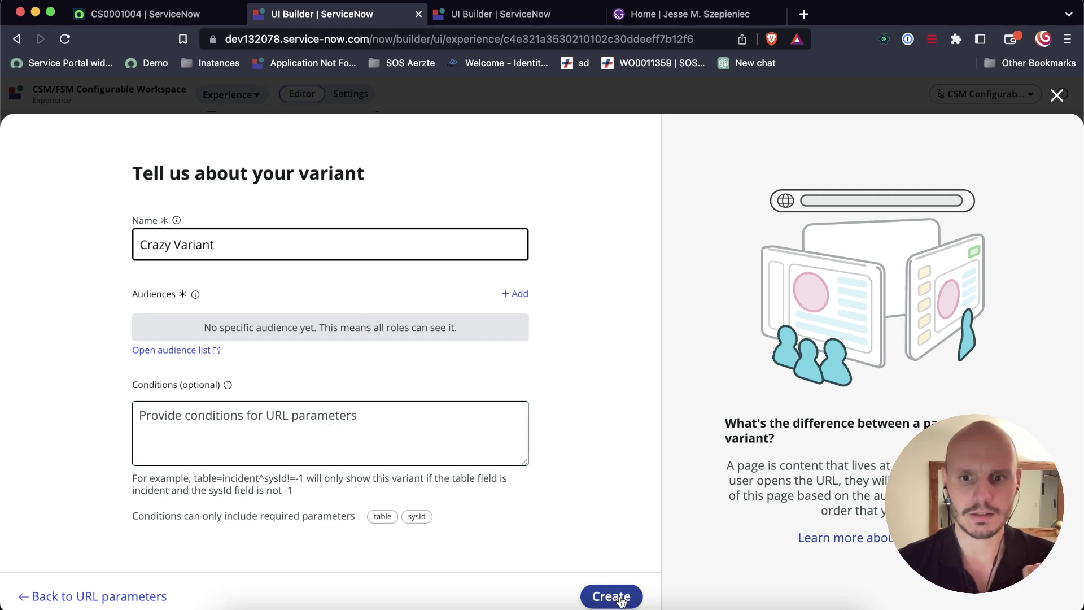
Create the page, find Crazy Page in Pages and variants, and open Crazy Variant in the editor
left_click(619, 599)
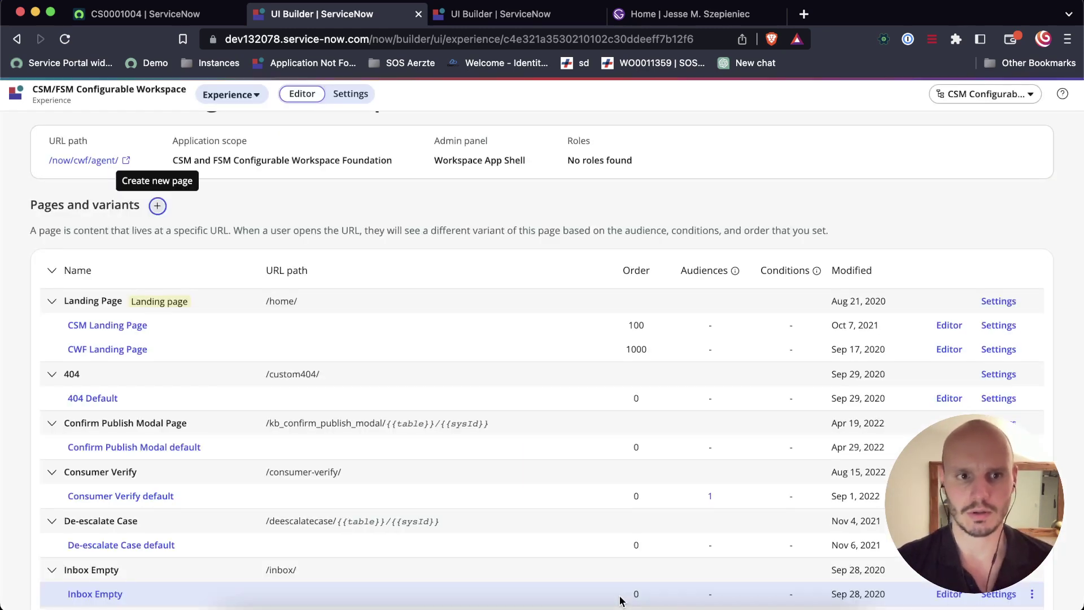
scroll(360, 293, "down", 3)
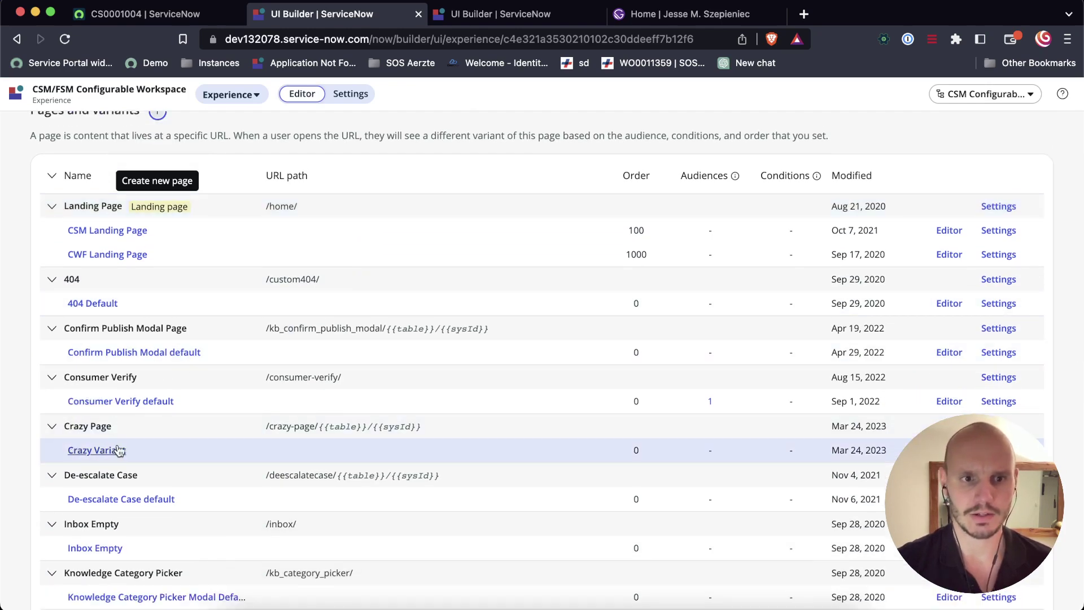
scroll(429, 299, "down", 5)
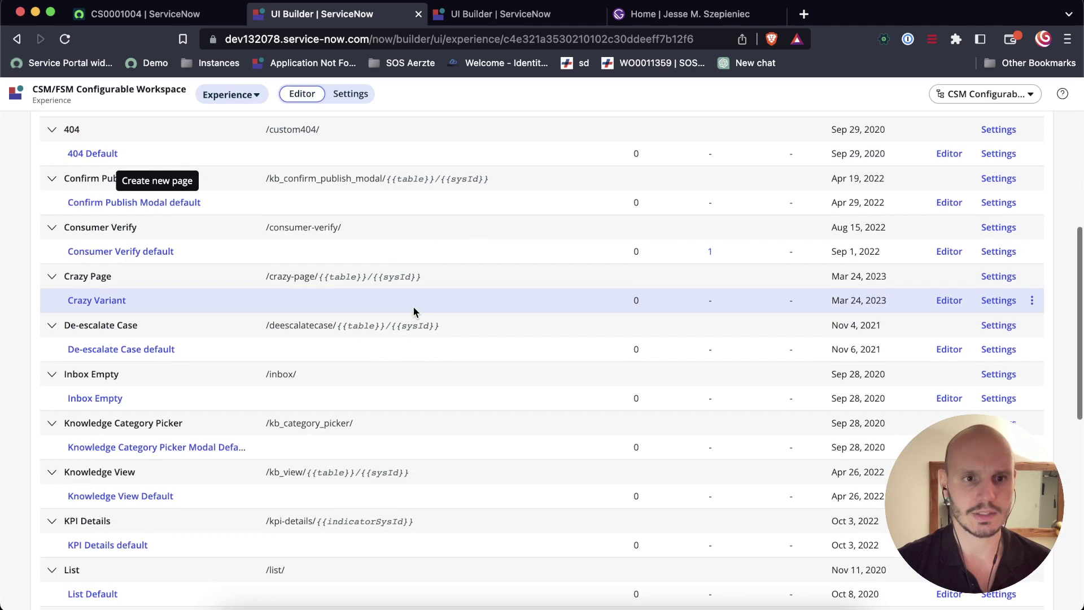
scroll(245, 217, "down", 7)
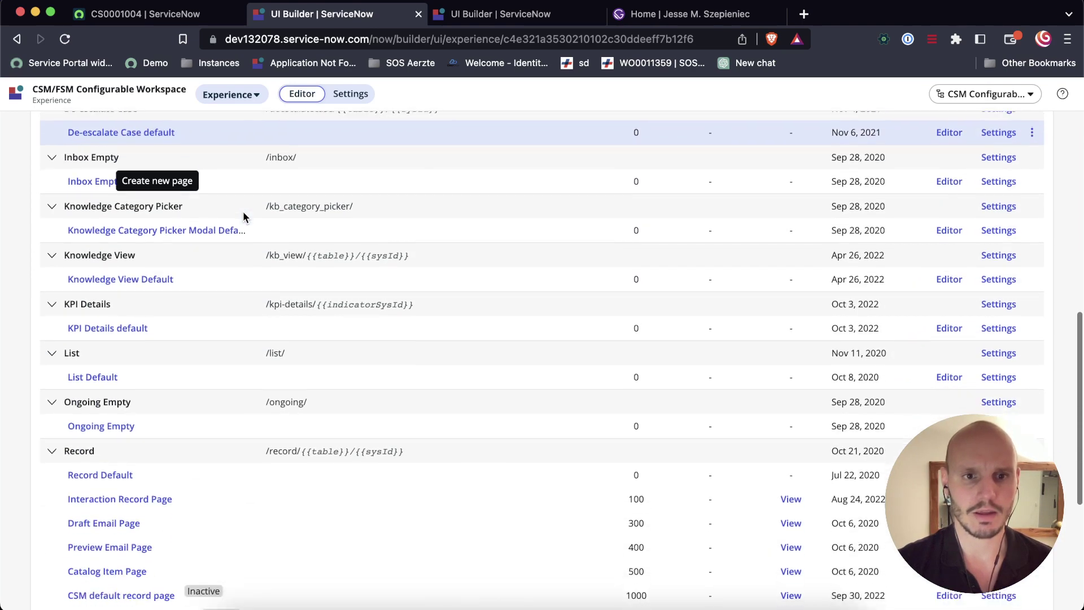
scroll(266, 283, "down", 3)
scroll(266, 283, "up", 3)
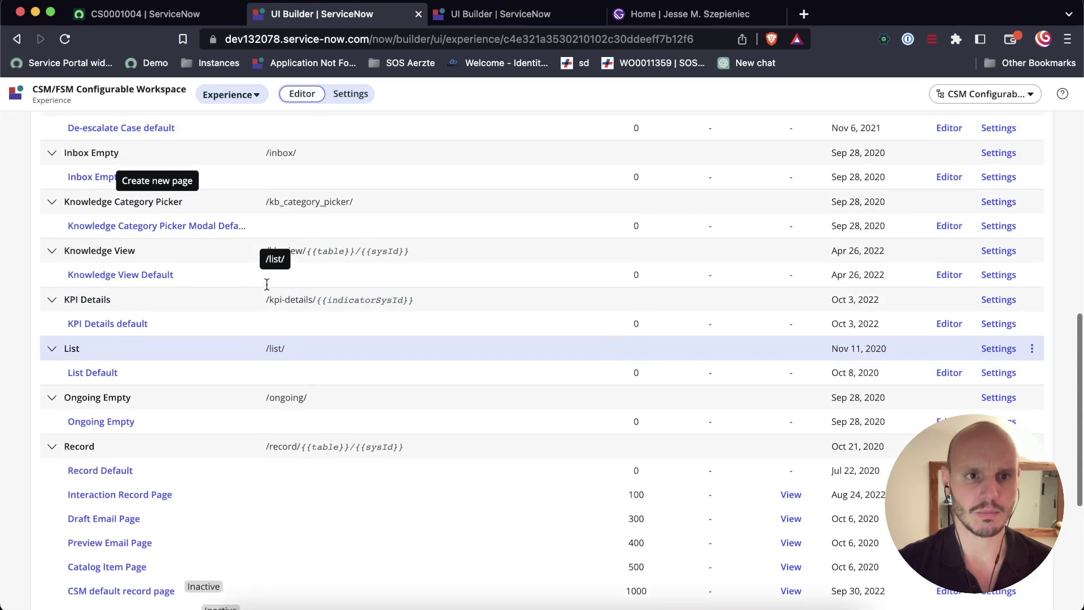
scroll(267, 284, "up", 1)
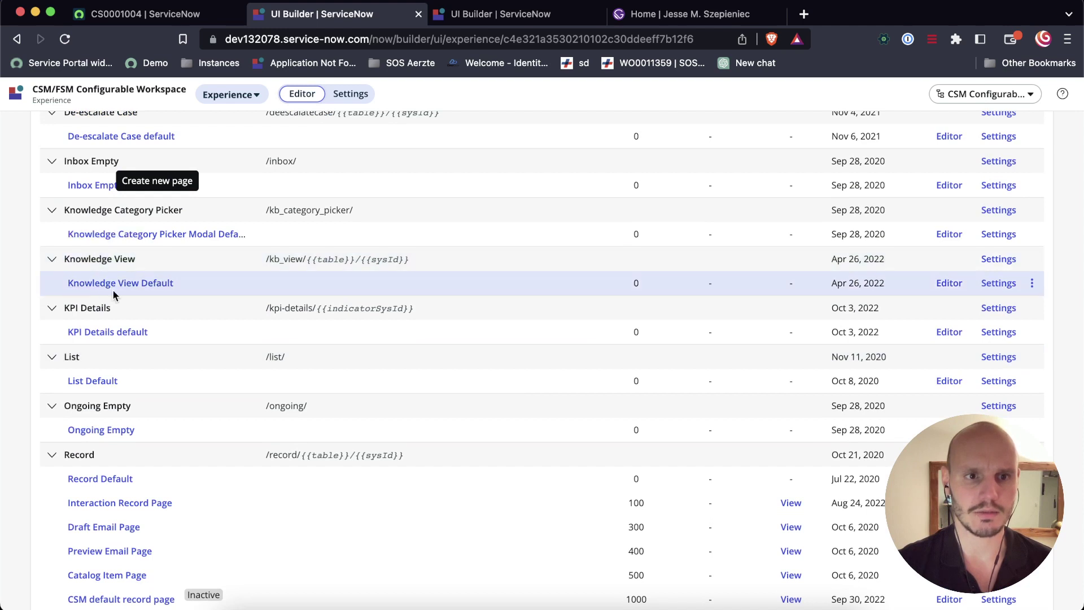
scroll(87, 407, "down", 2)
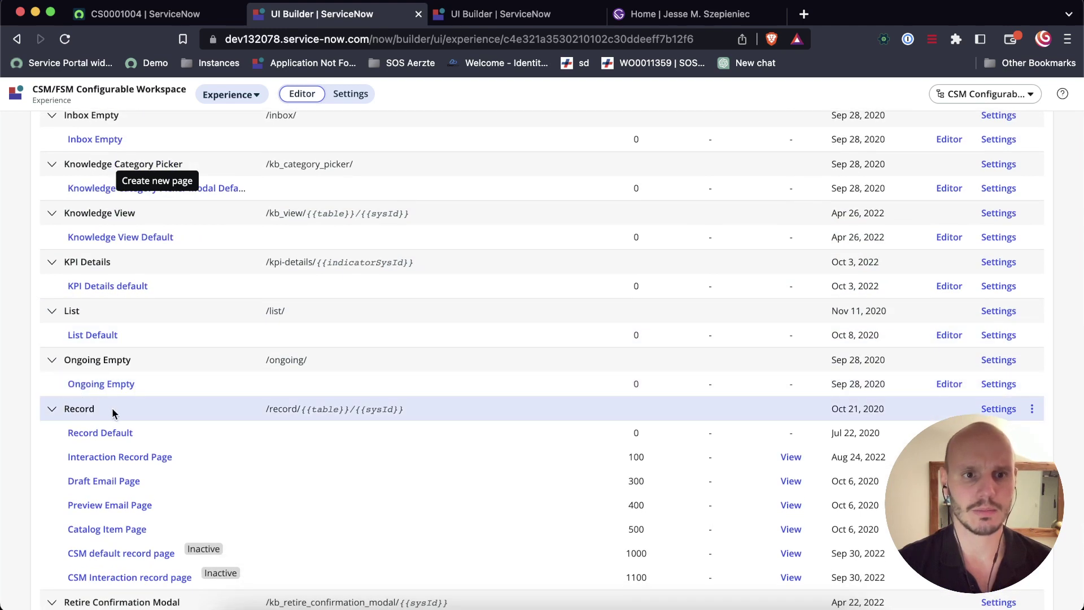
scroll(112, 407, "down", 1)
scroll(232, 436, "up", 6)
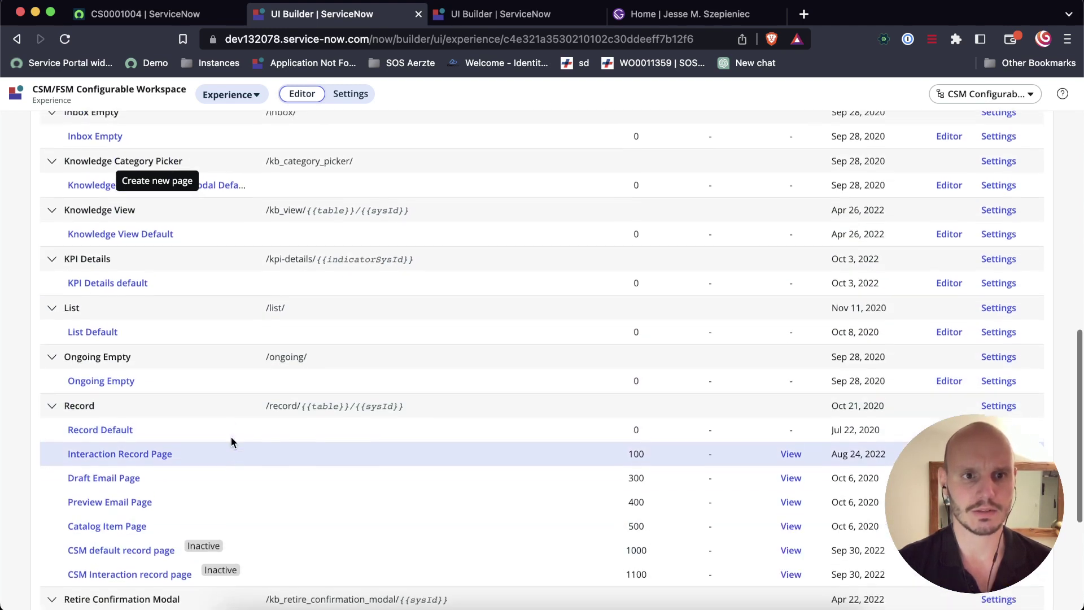
scroll(271, 445, "up", 4)
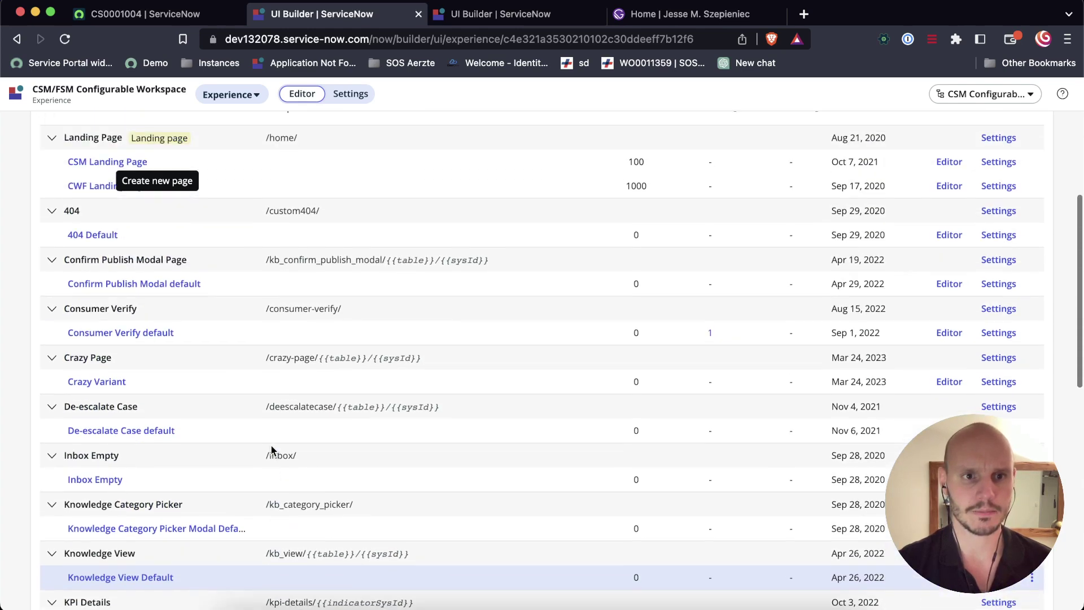
left_click(106, 430)
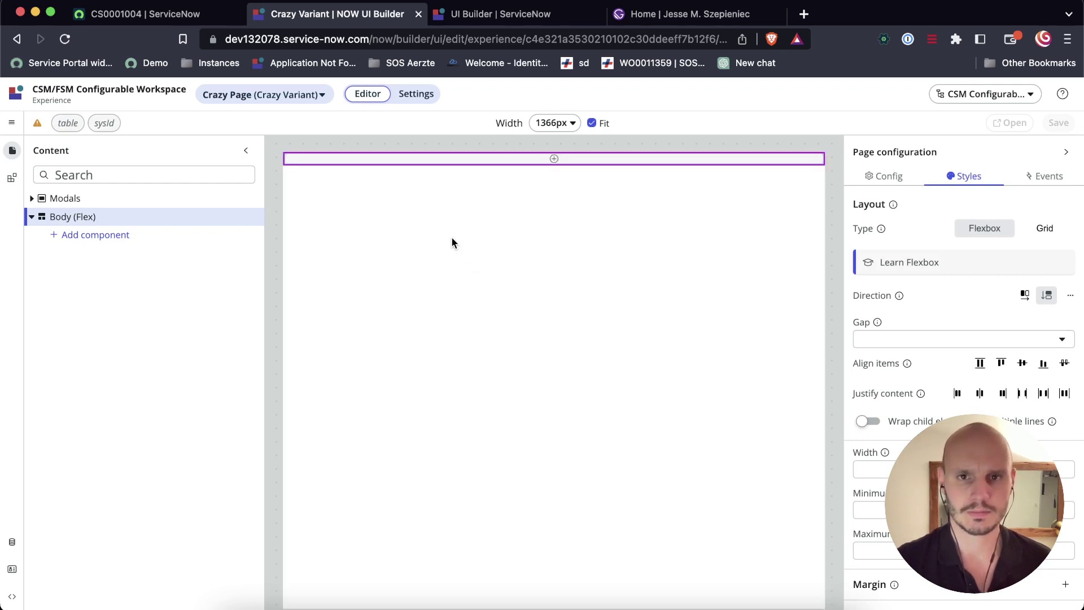
Add a List component, List 1, to the body, showing All Active Tasks from Task (task)
left_click(554, 159)
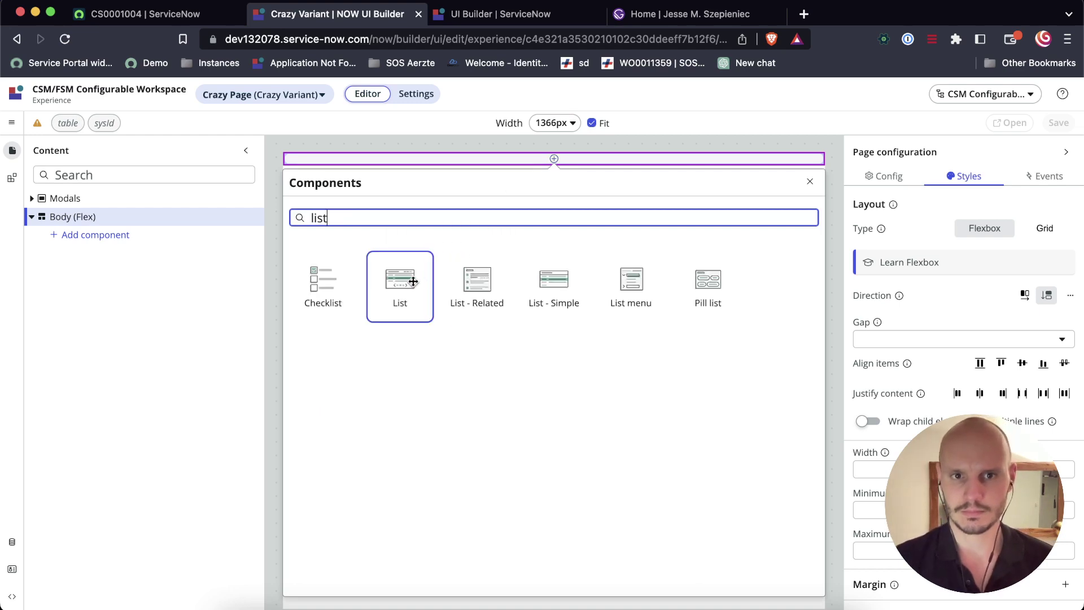
left_click(414, 281)
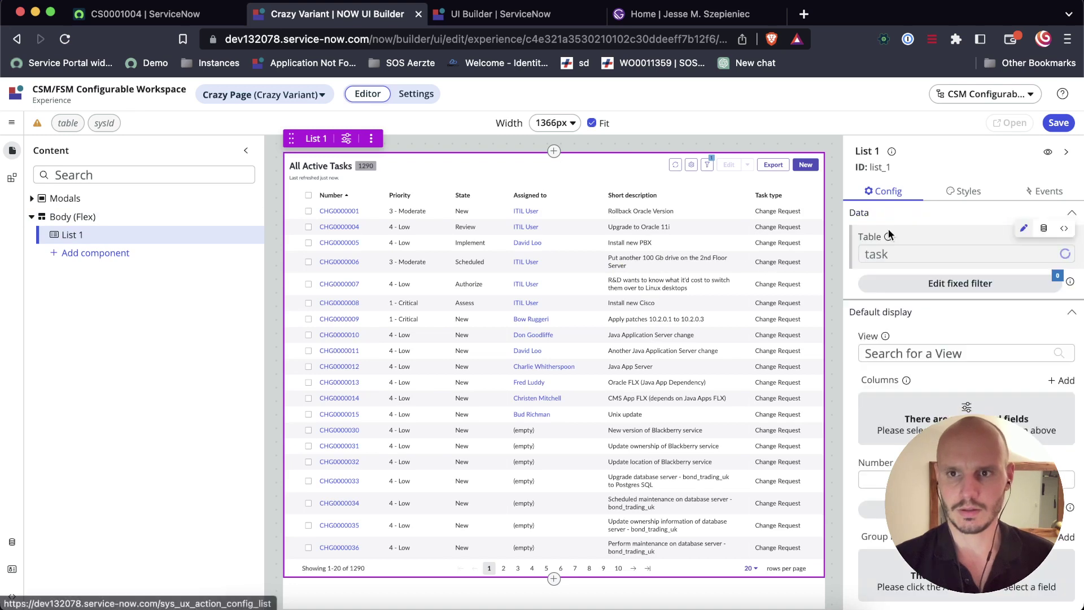
mouse_move(884, 246)
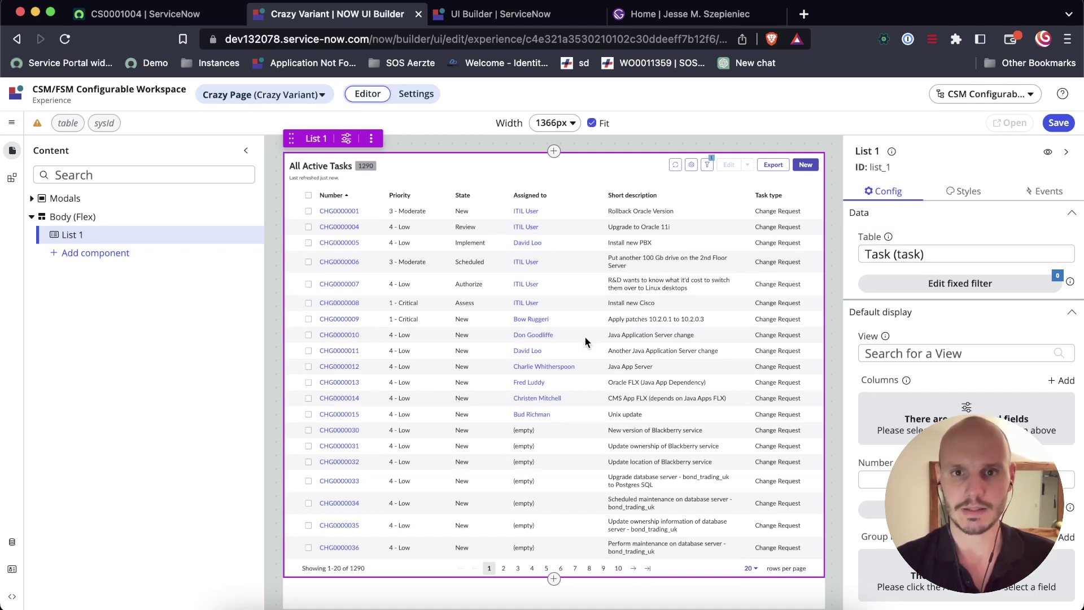
left_click(932, 255)
triple_click(964, 252)
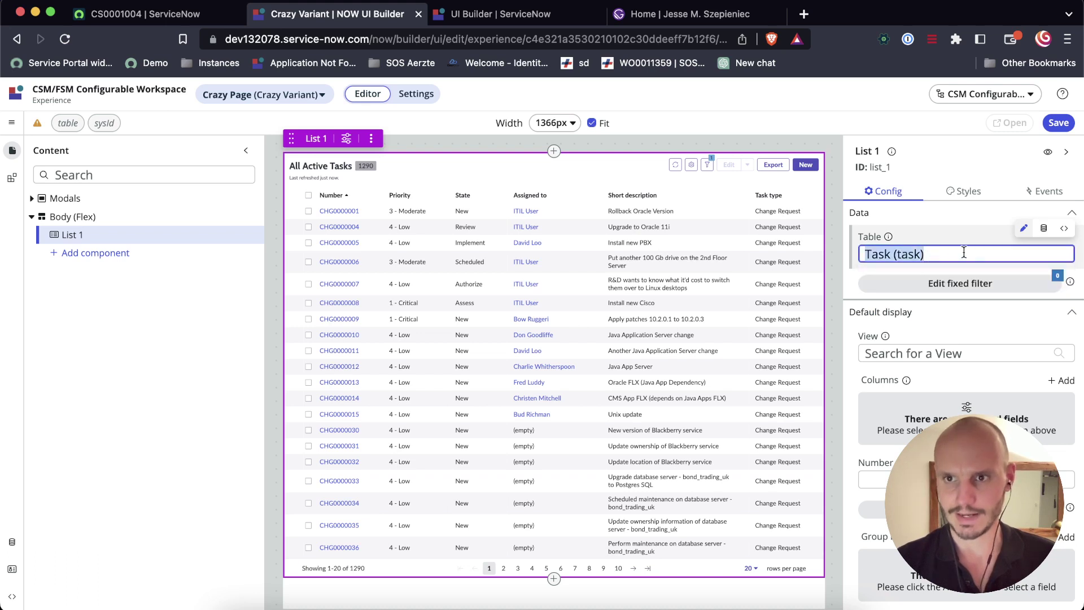
left_click(1043, 228)
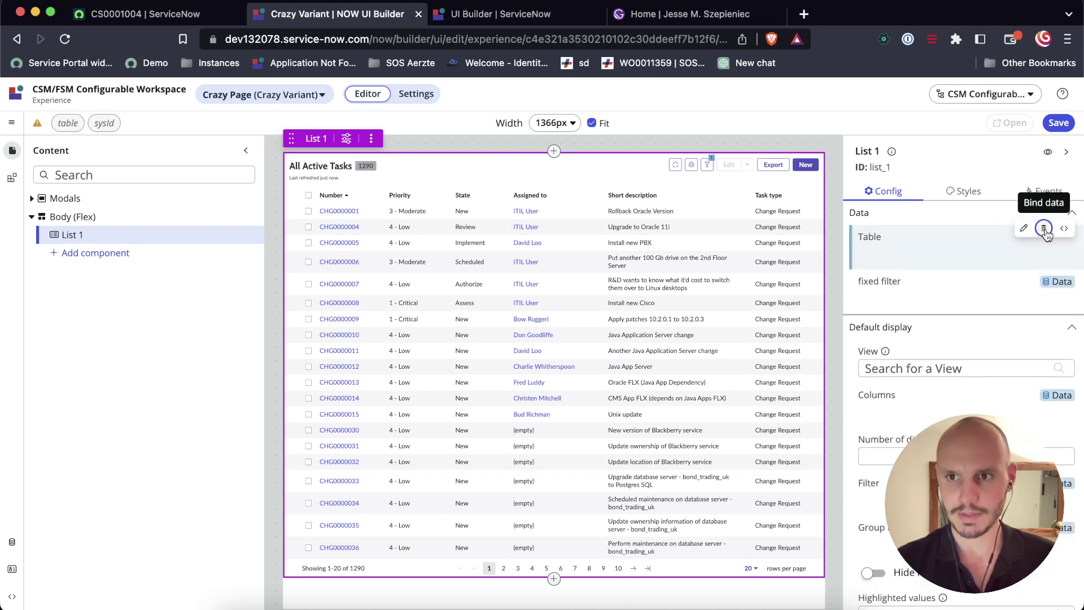
left_click(930, 257)
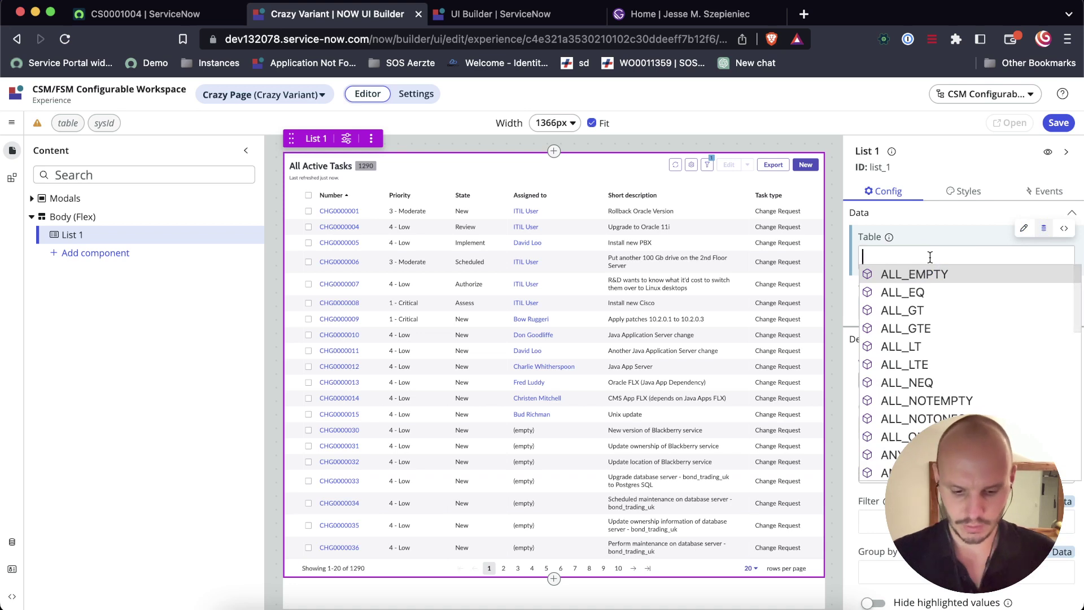
type("@context.")
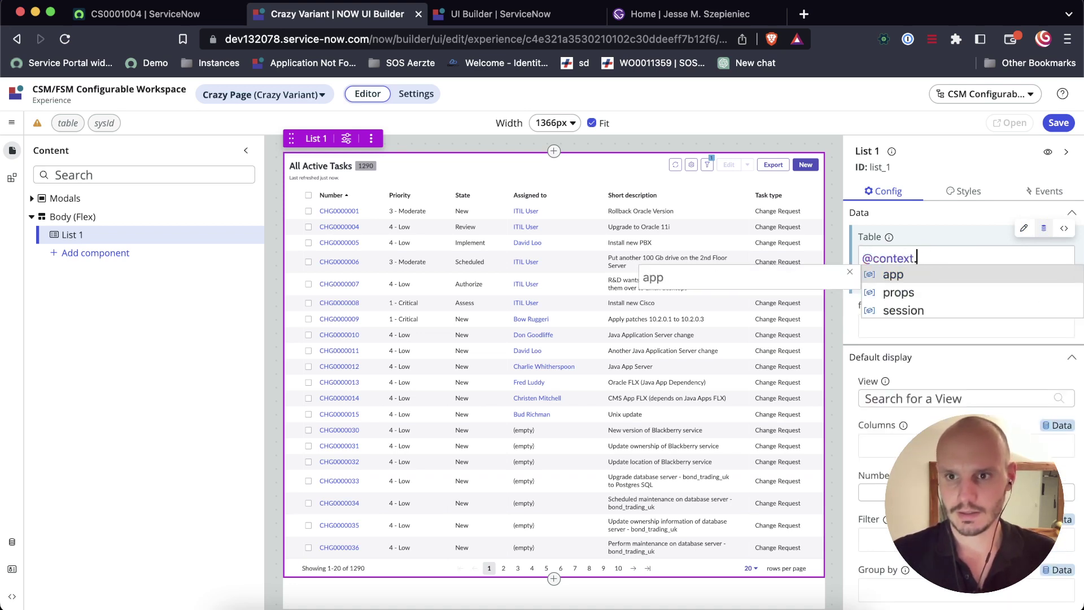
key("Up")
key("Up")
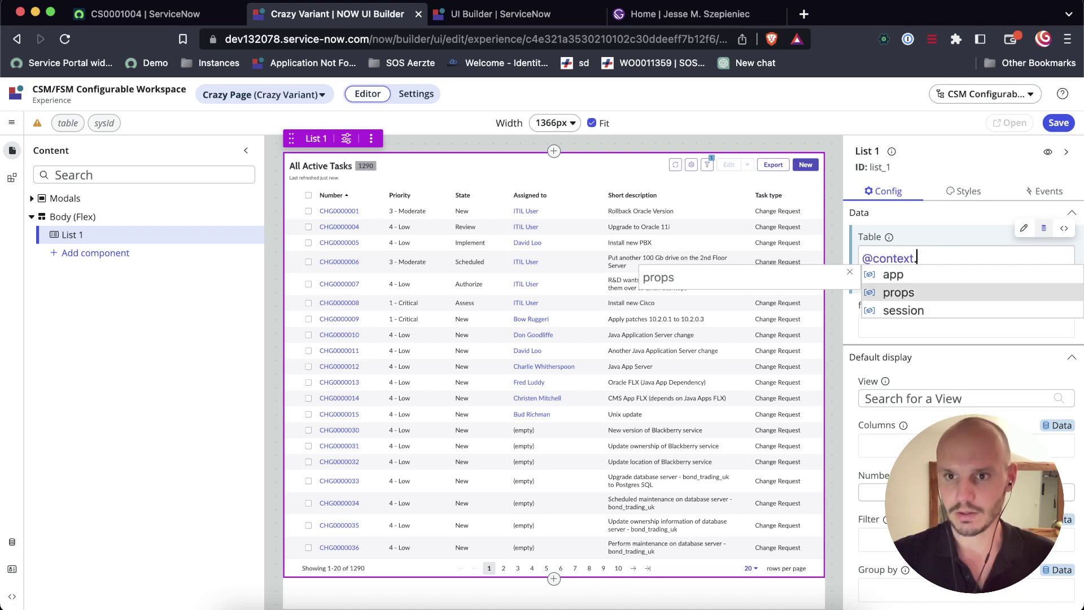
key("Return")
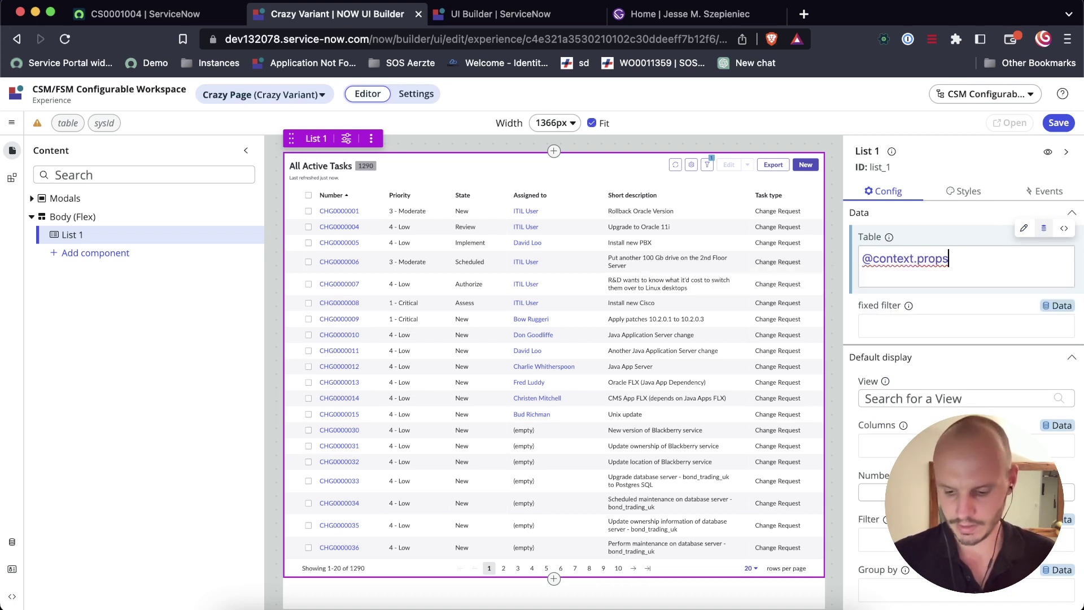
type(".")
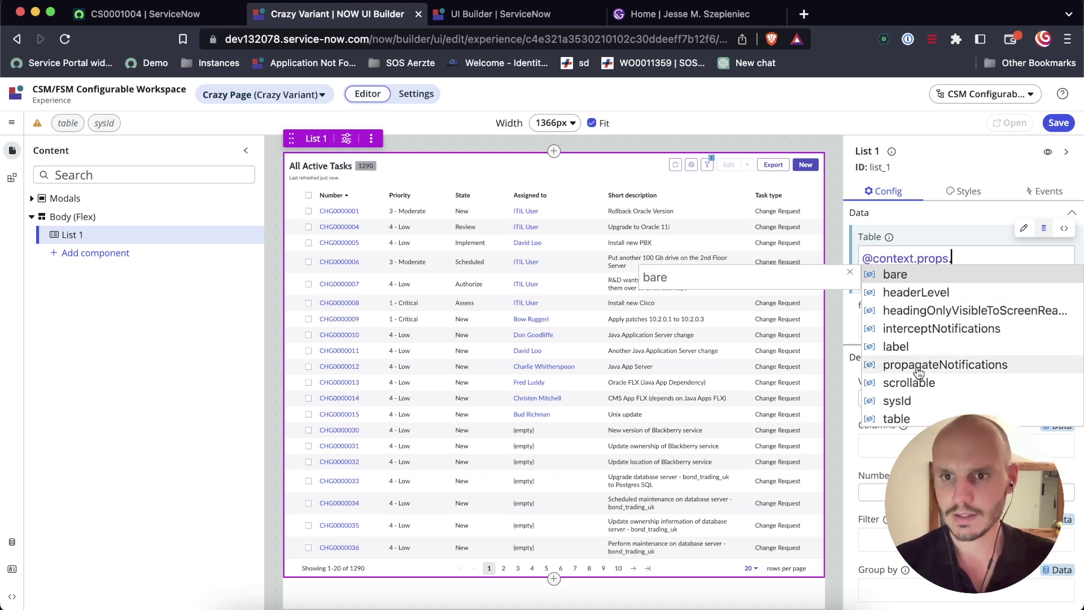
left_click(914, 416)
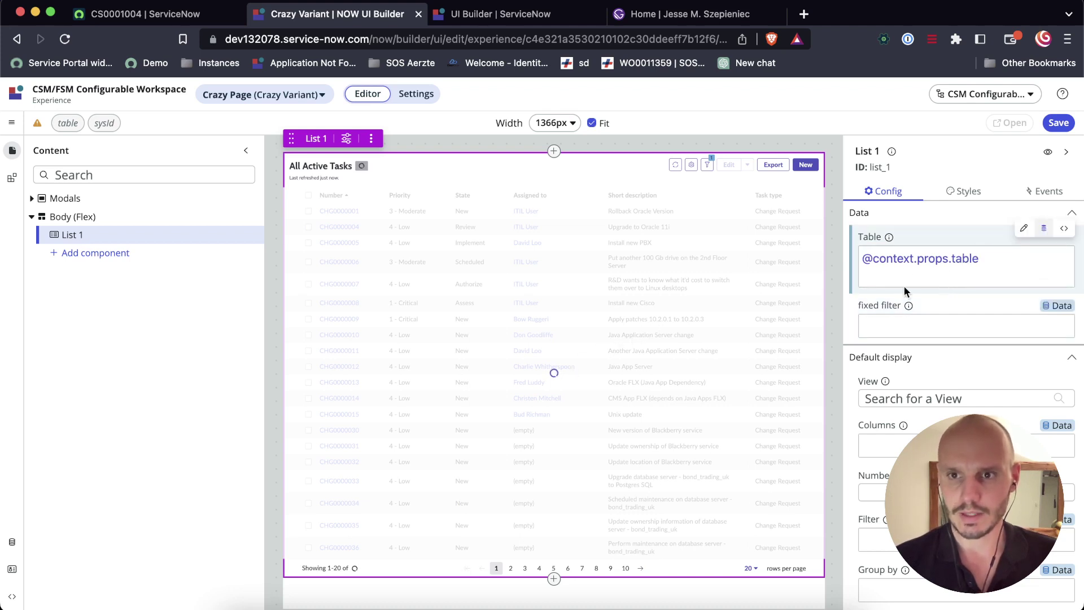
scroll(903, 286, "down", 1)
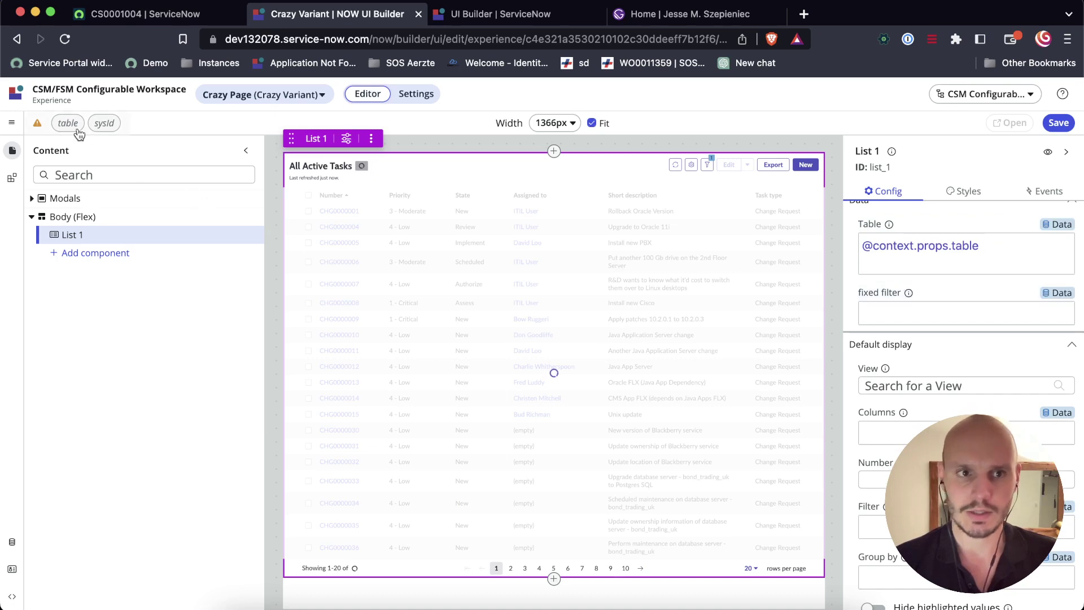
Fill the table test parameter with sn_customerservice_case copied from the case record's address
left_click(52, 128)
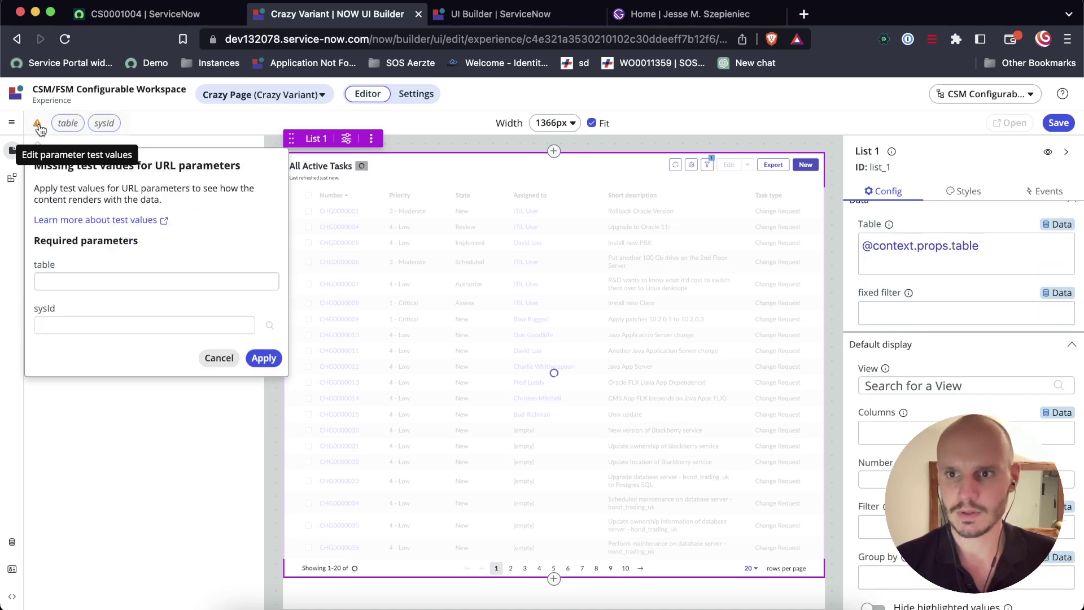
left_click(101, 282)
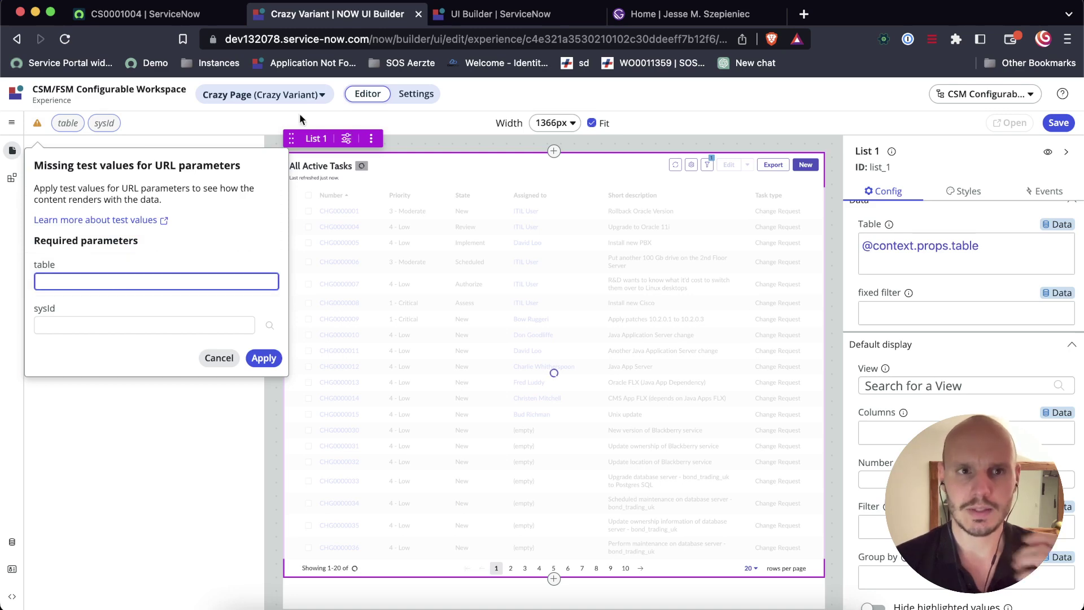
left_click(146, 14)
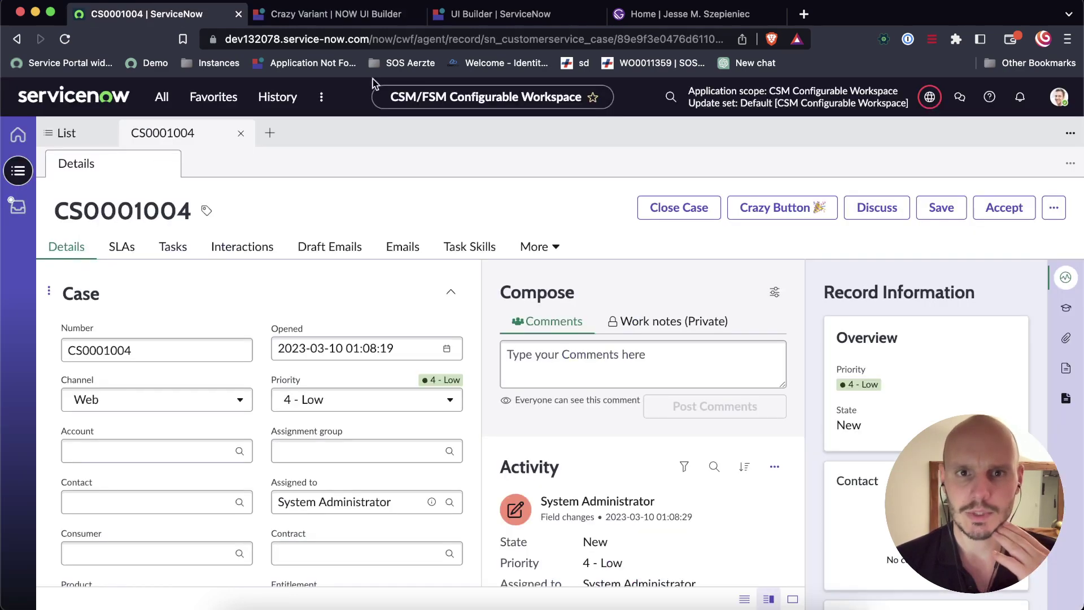
left_click(501, 38)
double_click(515, 38)
key("super+c")
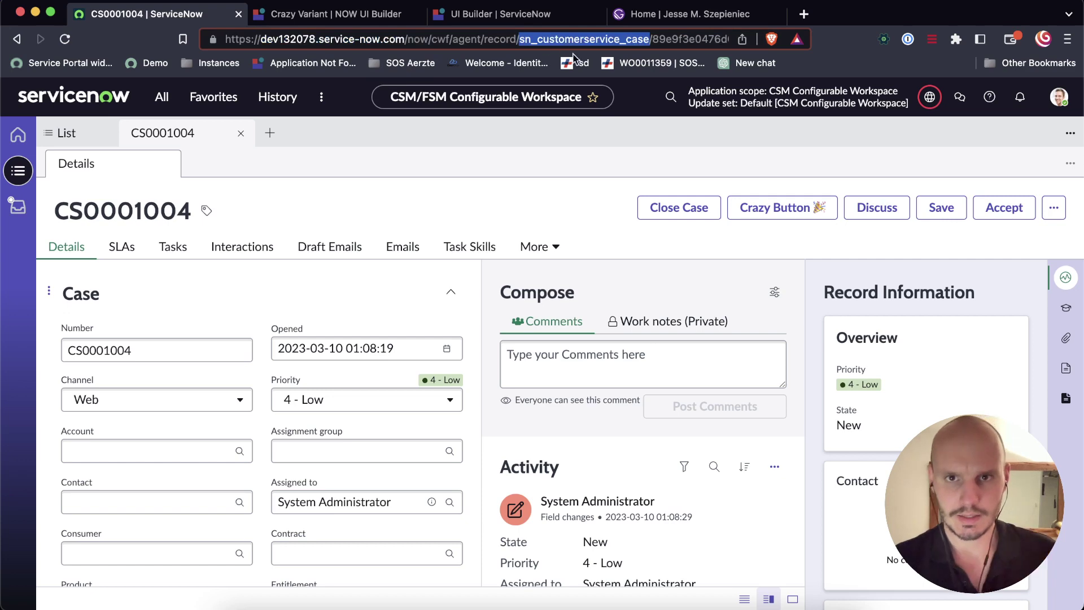
left_click(320, 17)
key("super+v")
left_click(117, 323)
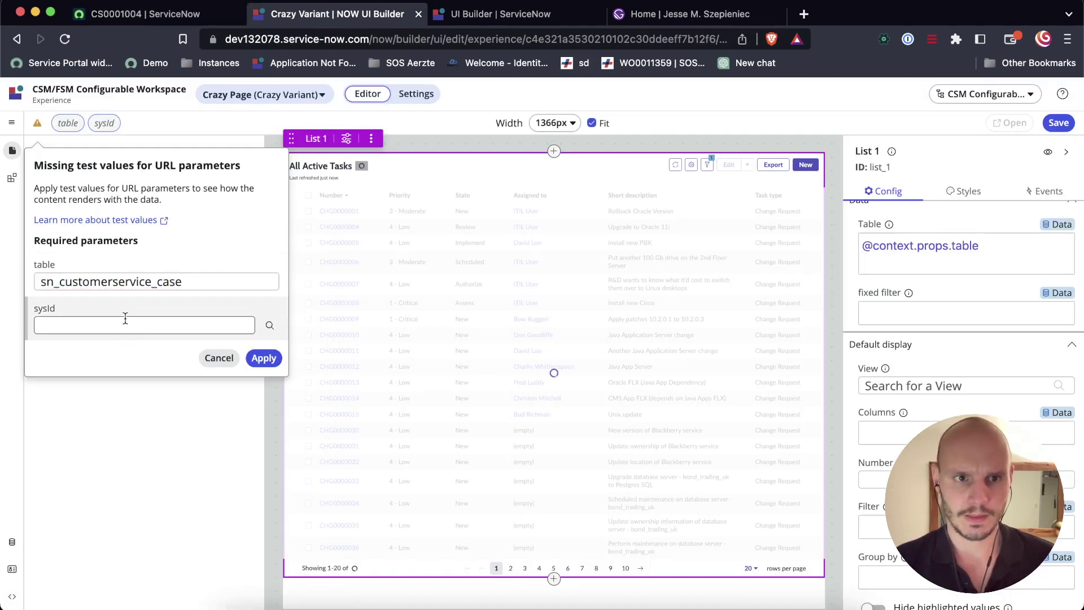
key("super+v")
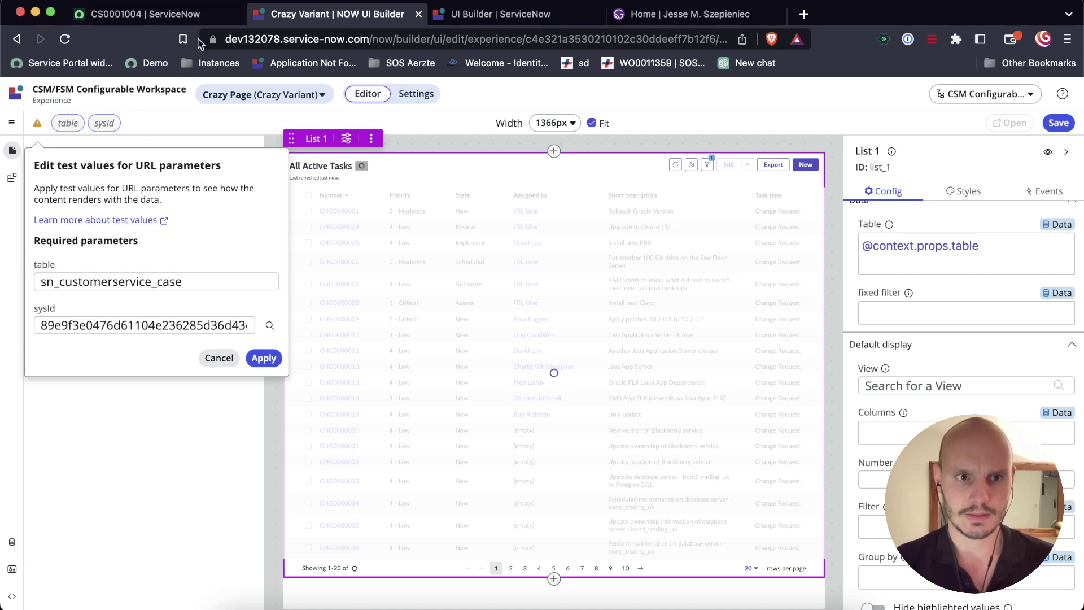
Copy the case's sys_id from its address into the sysId test field and apply the values
left_click(169, 16)
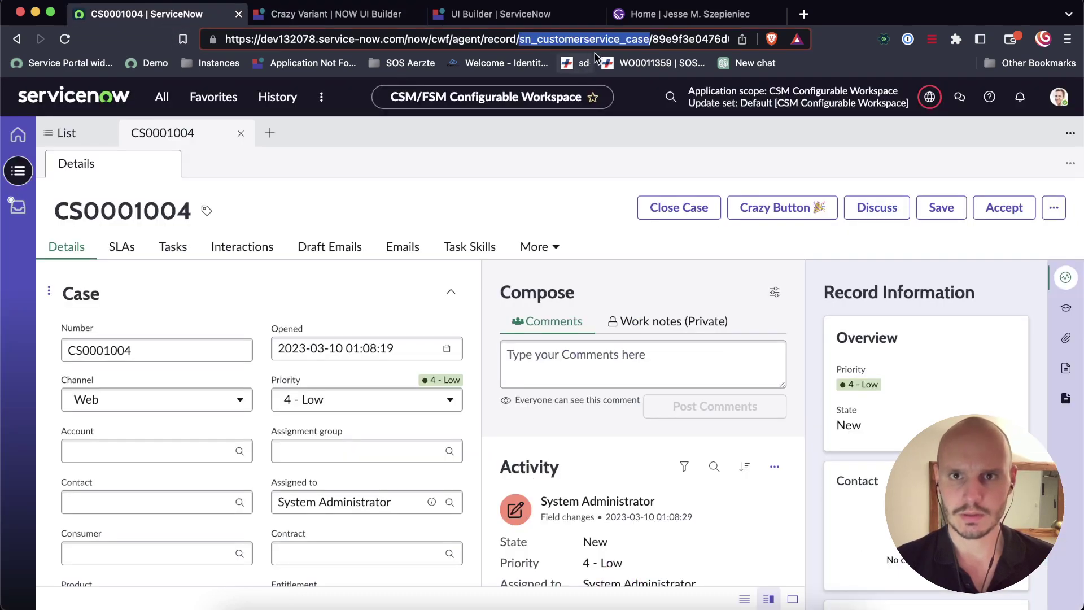
double_click(681, 41)
key("super+c")
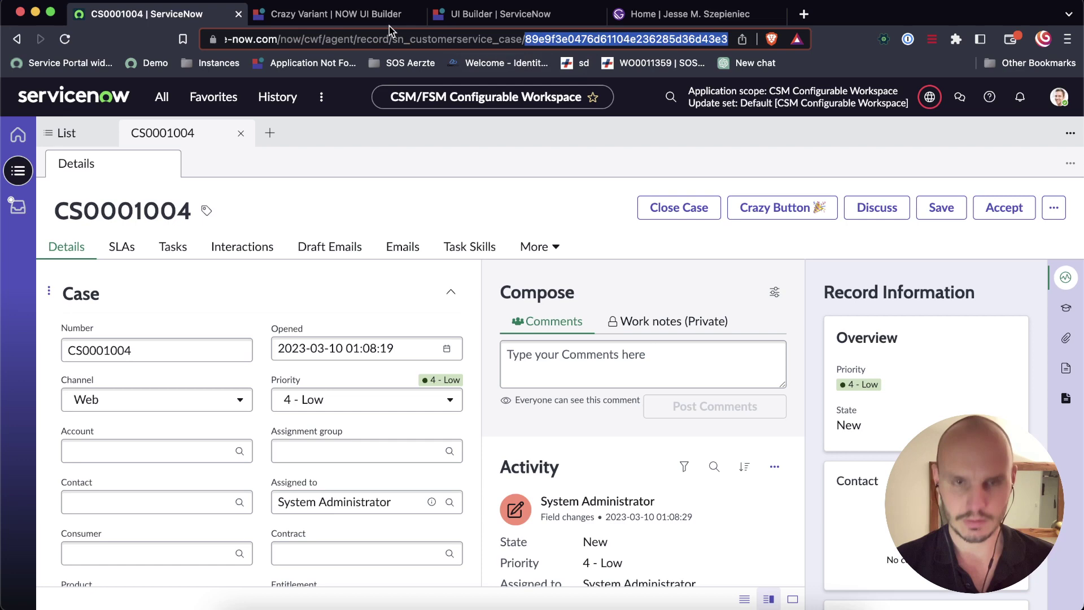
left_click(312, 5)
left_click(169, 324)
key("super+a")
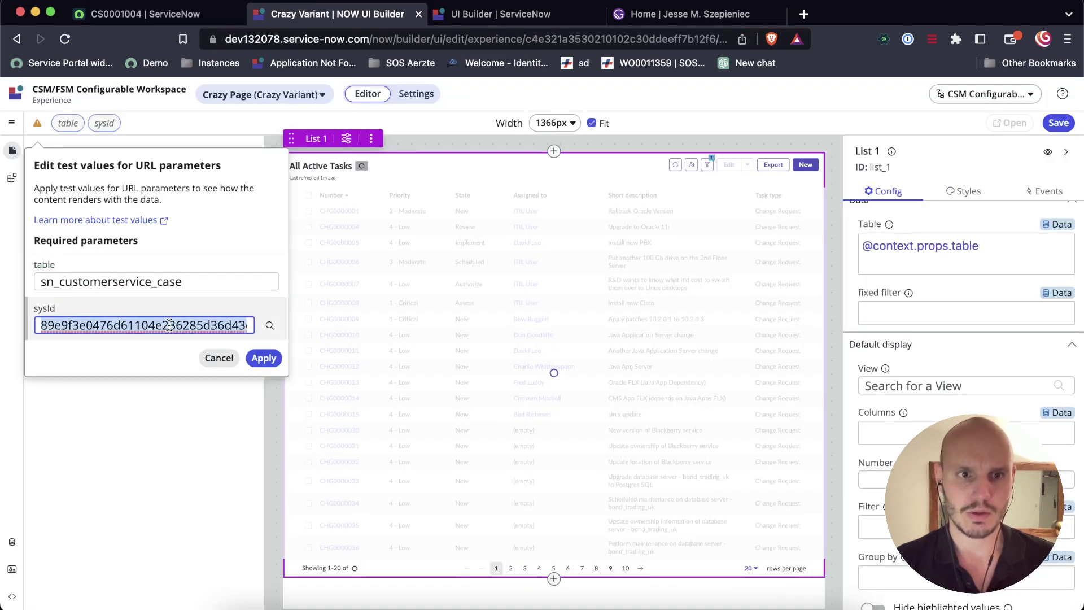
key("super+v")
left_click(264, 358)
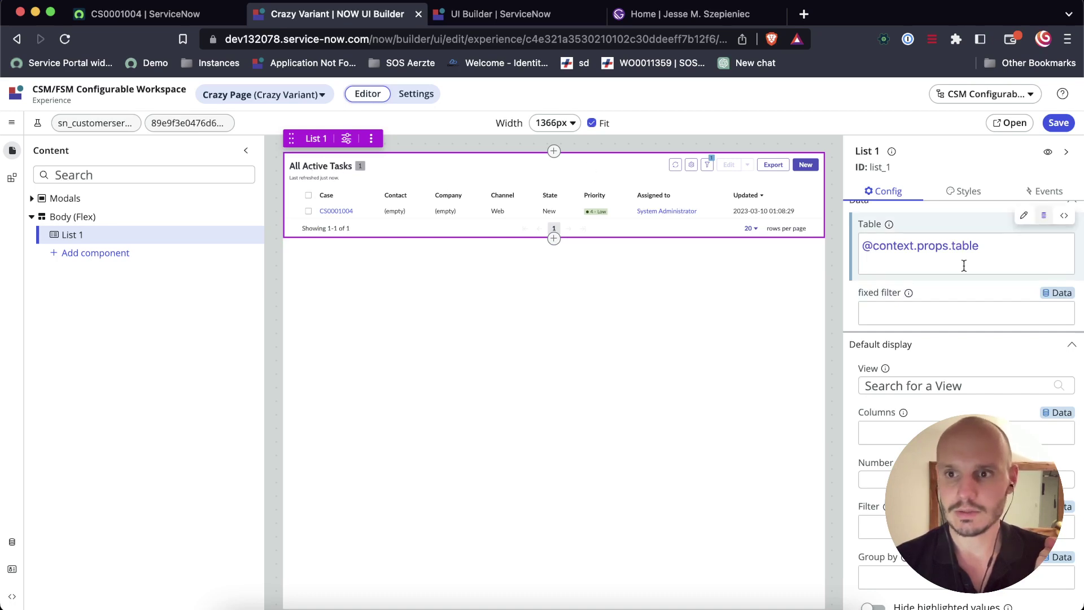
Switch List 1's Title to a script and start returning the template string `Only ${api.context.props.`
scroll(960, 341, "down", 10)
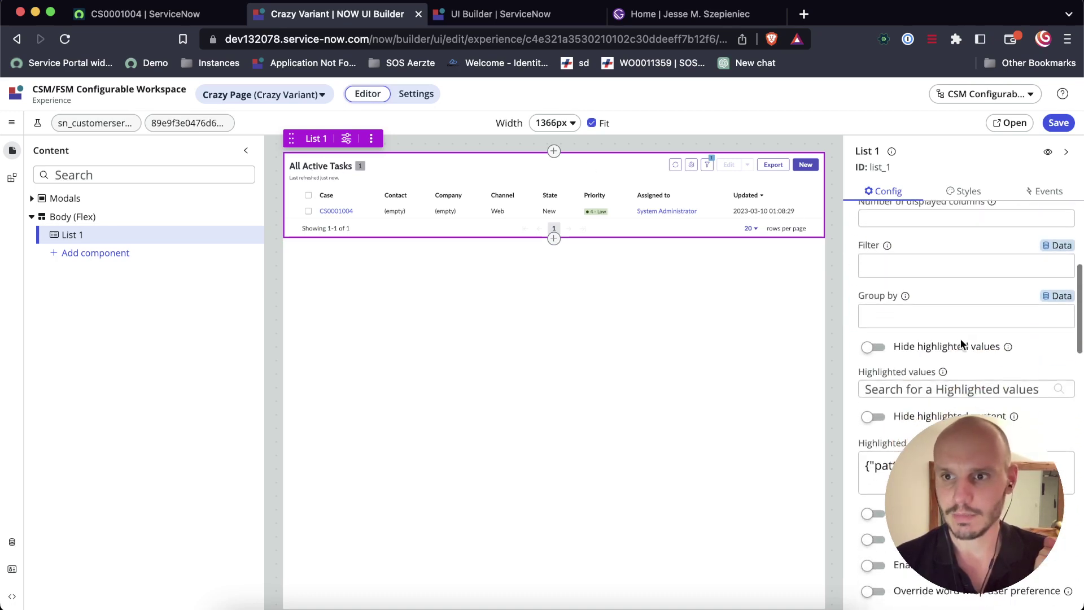
scroll(960, 338, "down", 10)
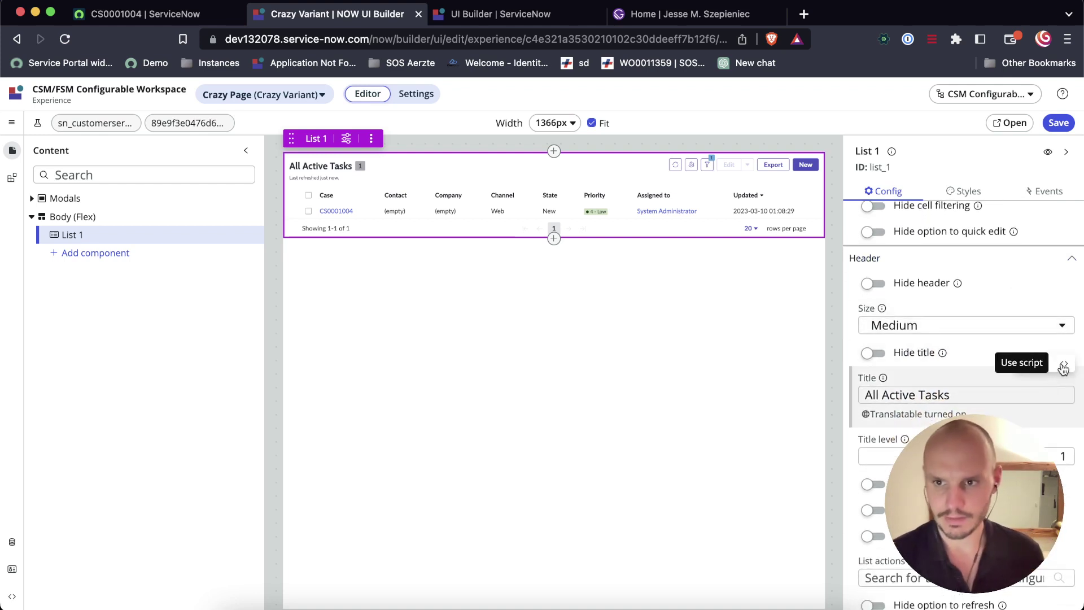
left_click(1063, 366)
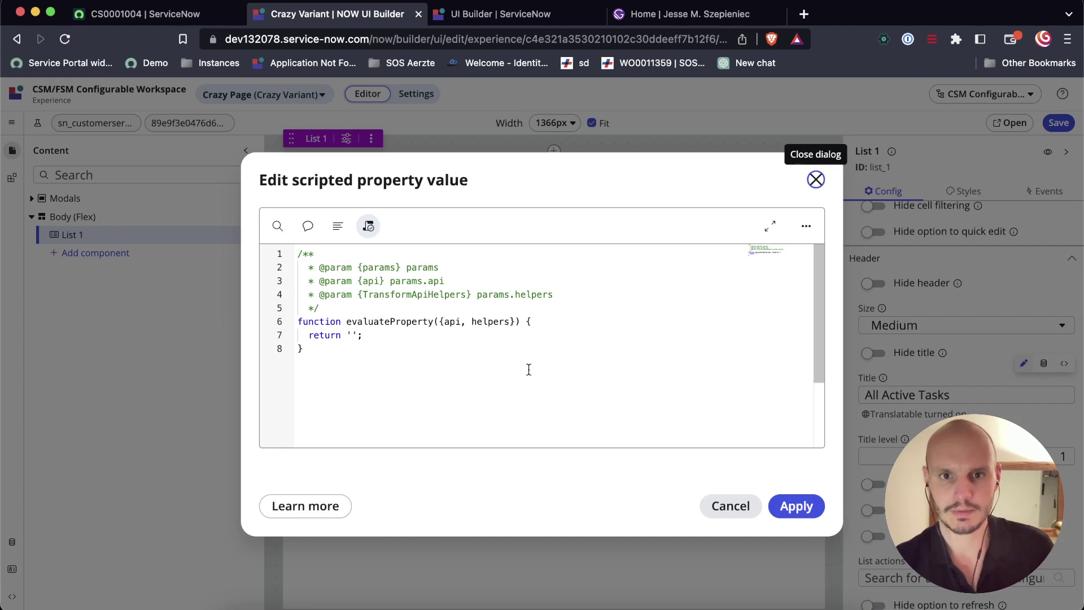
left_click(453, 340)
key("Left")
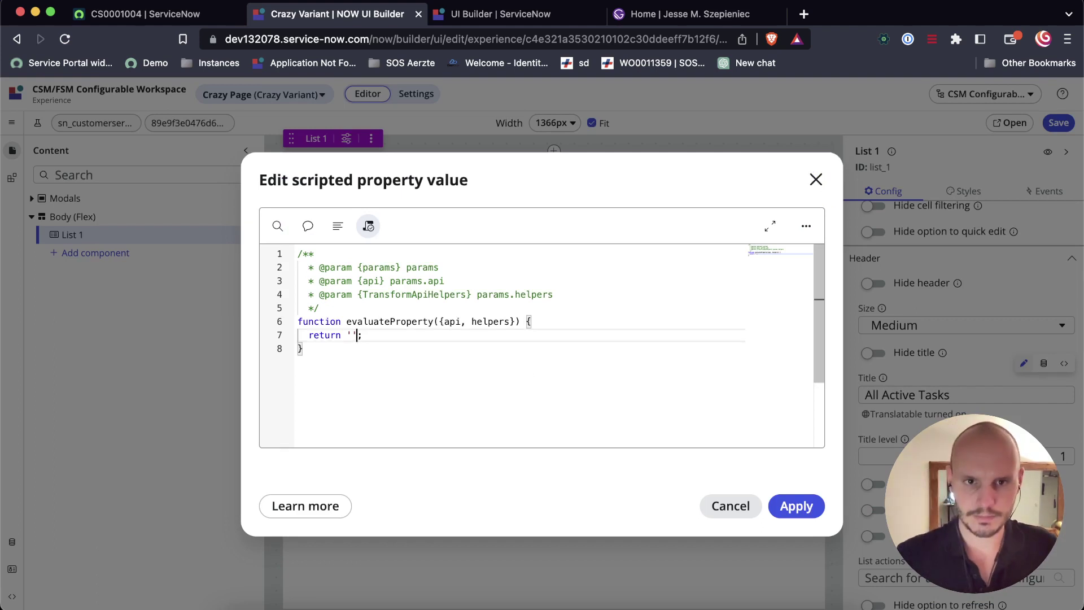
key("BackSpace")
type("`")
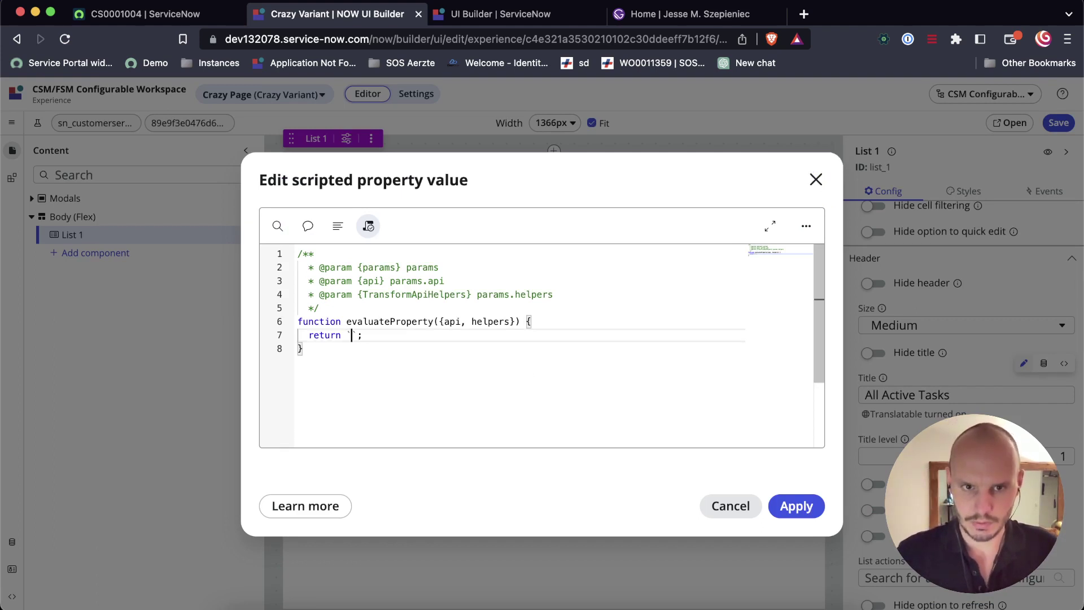
type("On")
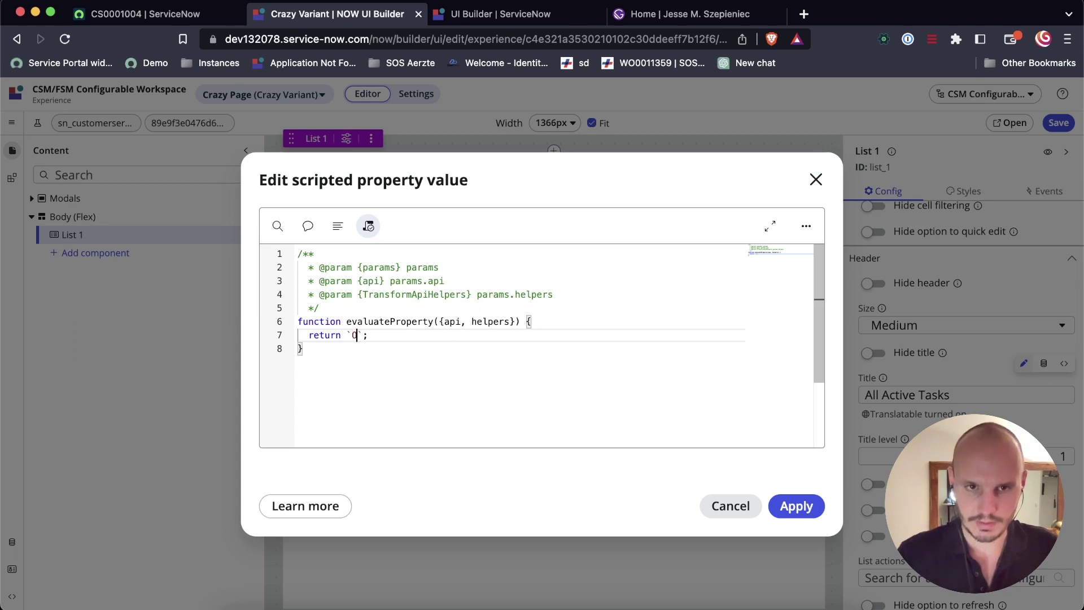
type("ly ${")
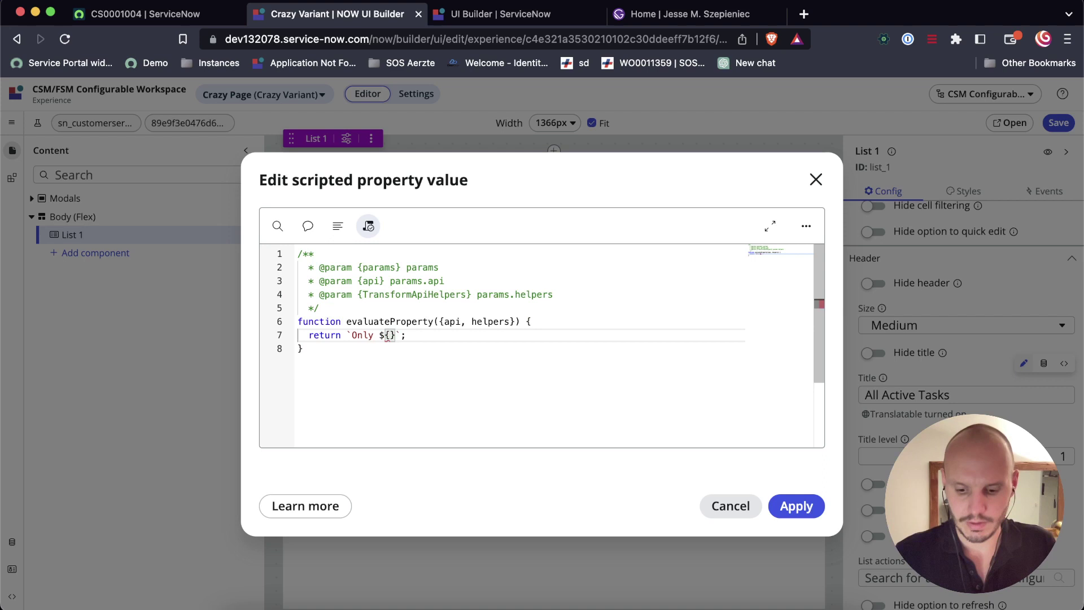
type("api")
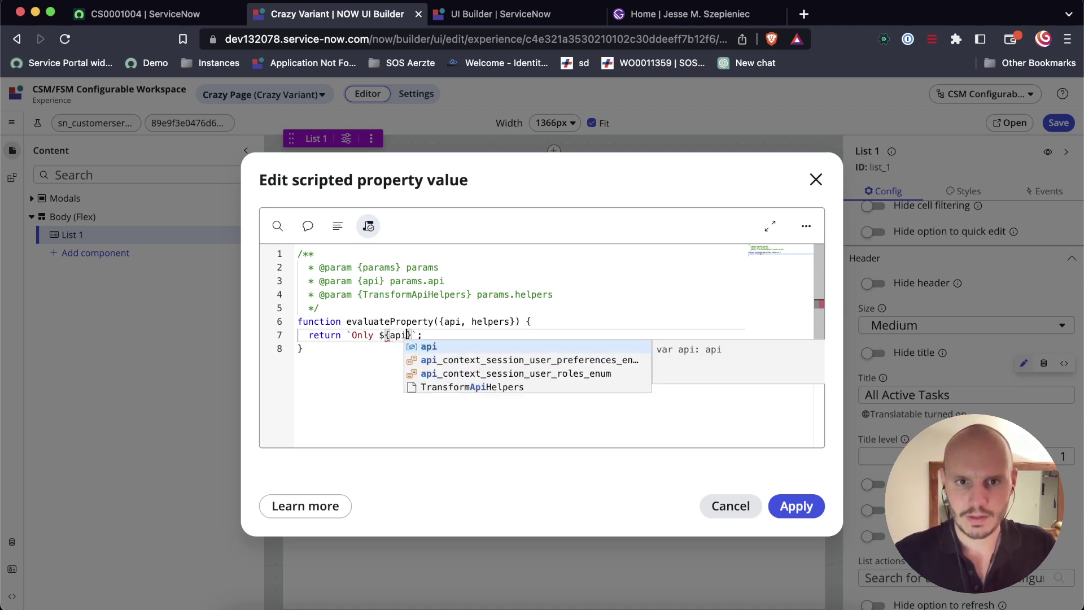
type(".")
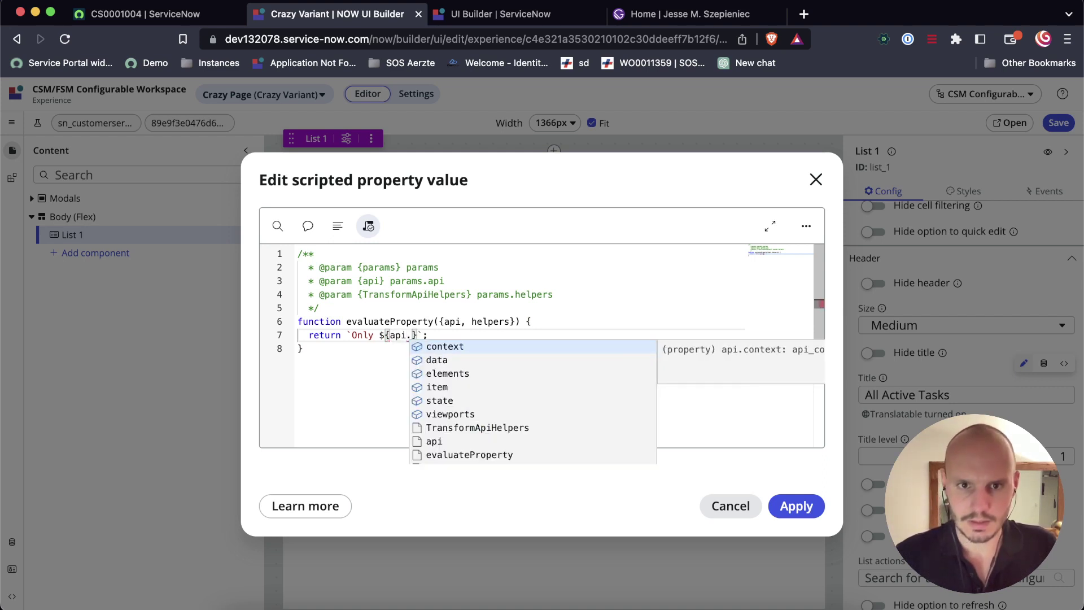
type("context.")
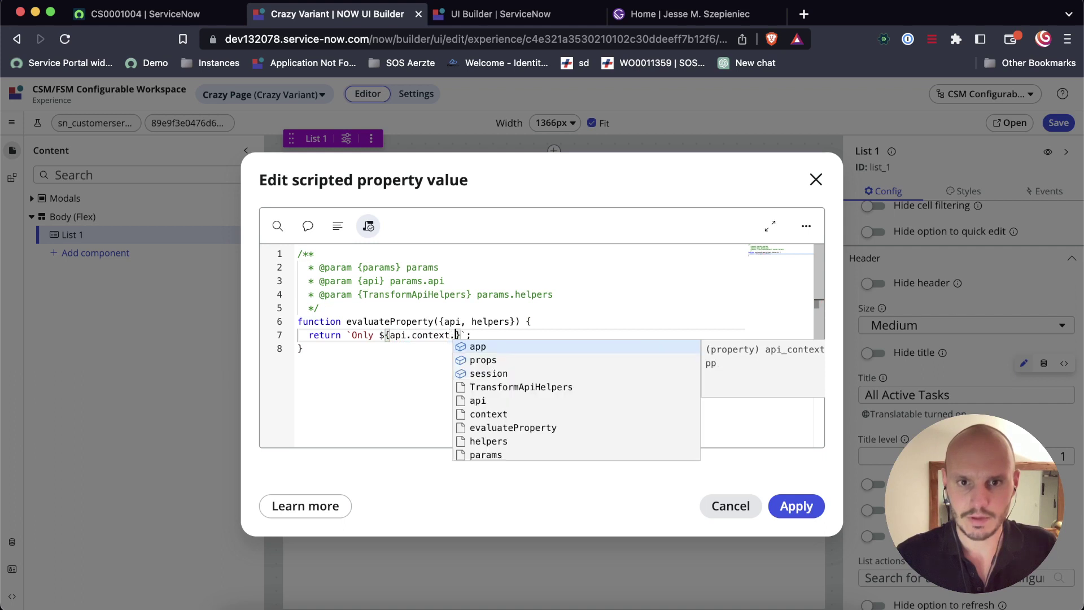
type("props.")
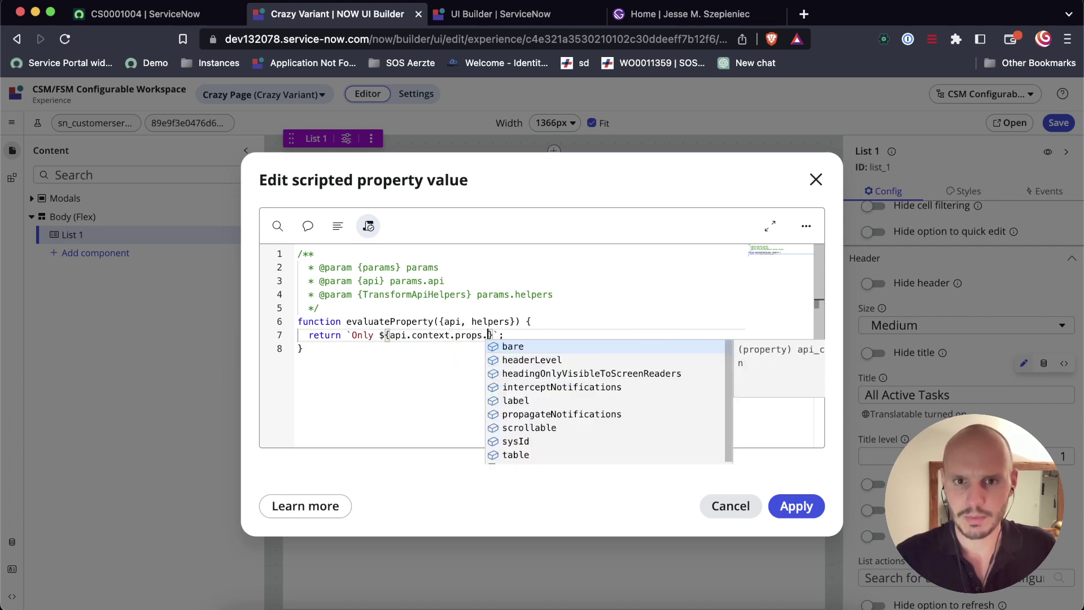
Complete the script with sysId, apply the scripted title, and save Crazy Variant
key("Down")
key("Down")
key("Down")
key("Down")
key("Down")
key("Down")
key("Down")
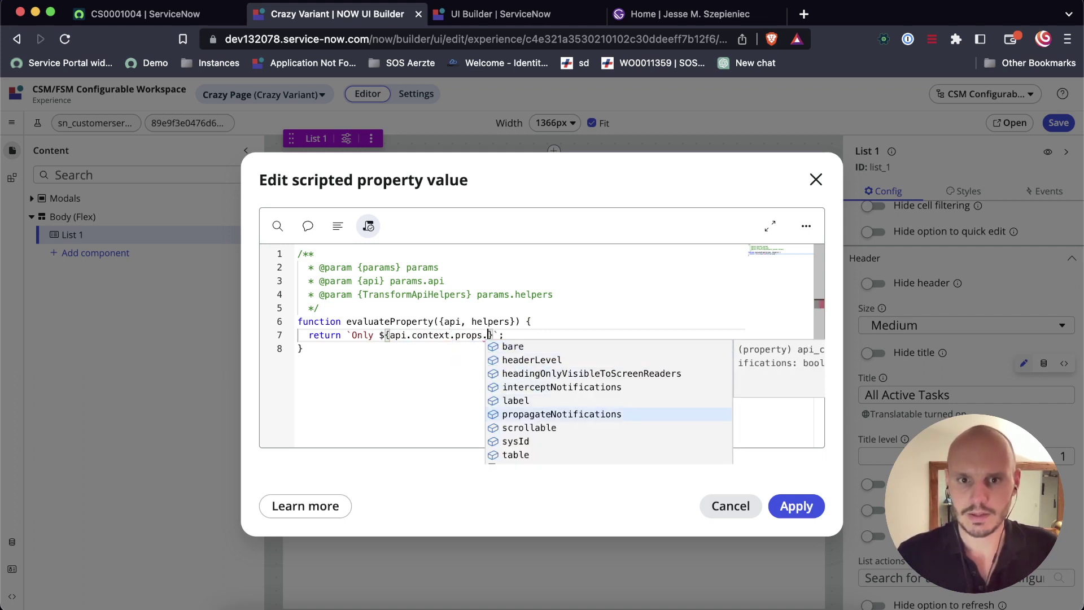
key("Return")
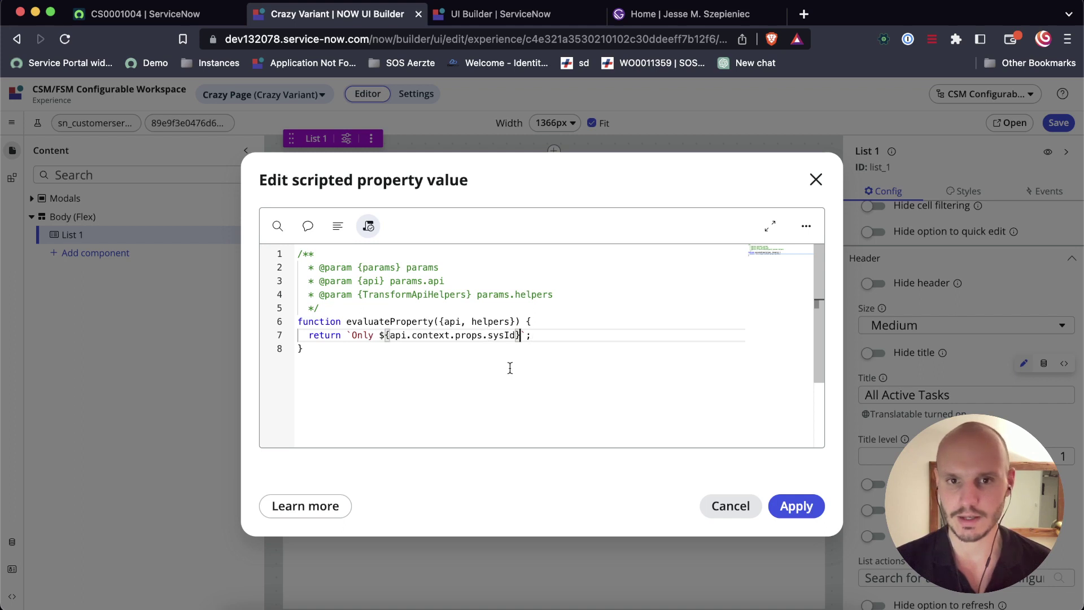
left_click(616, 333)
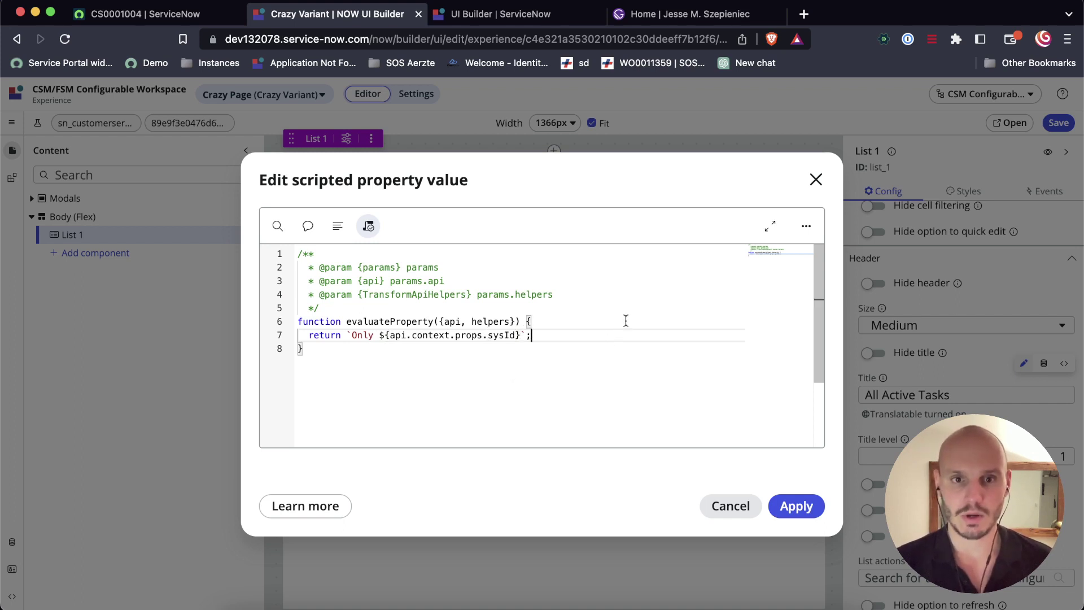
left_click(793, 506)
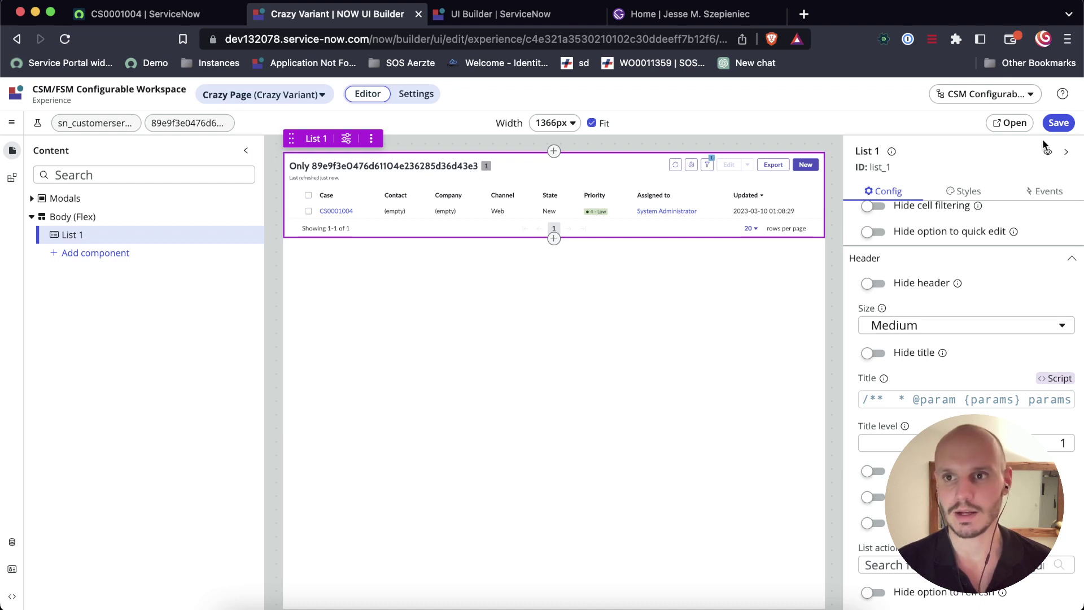
left_click(1060, 124)
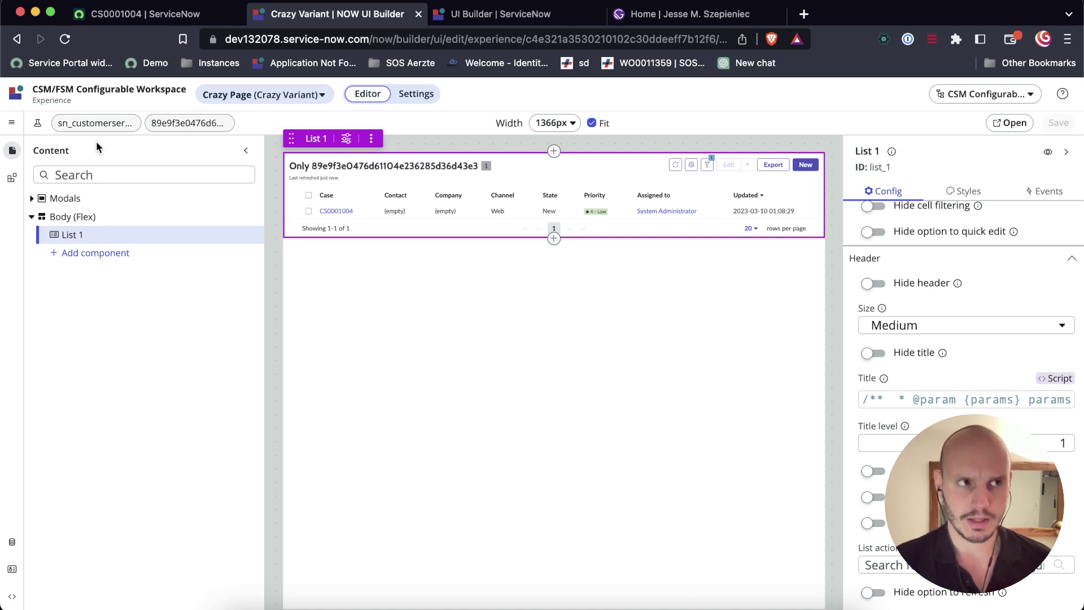
Use the editor menu's Developer > Open variant collection record to show the Crazy Page route record
left_click(12, 123)
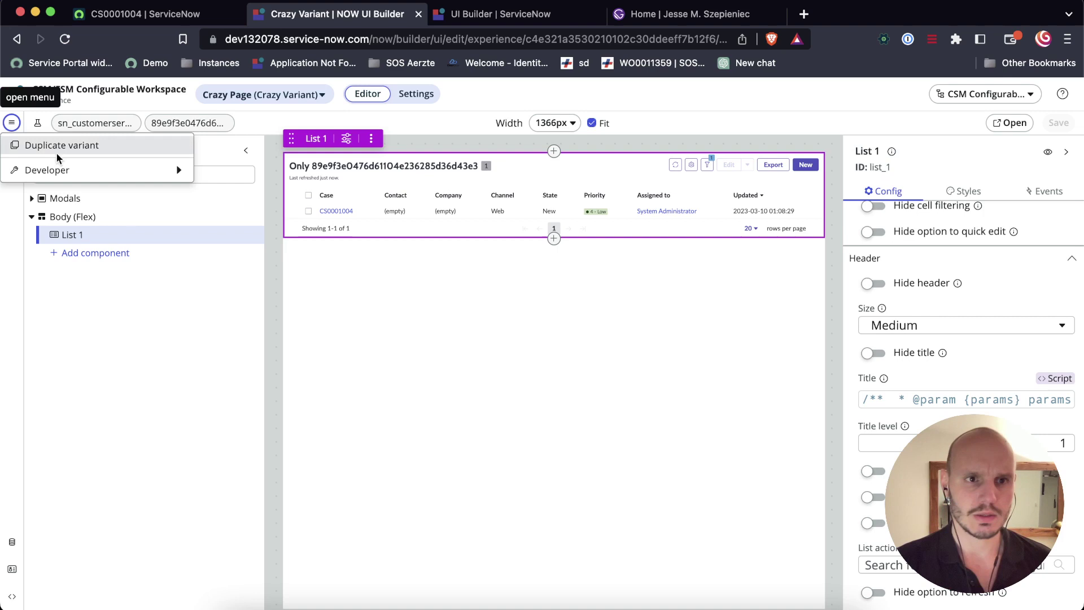
mouse_move(100, 172)
left_click(228, 174)
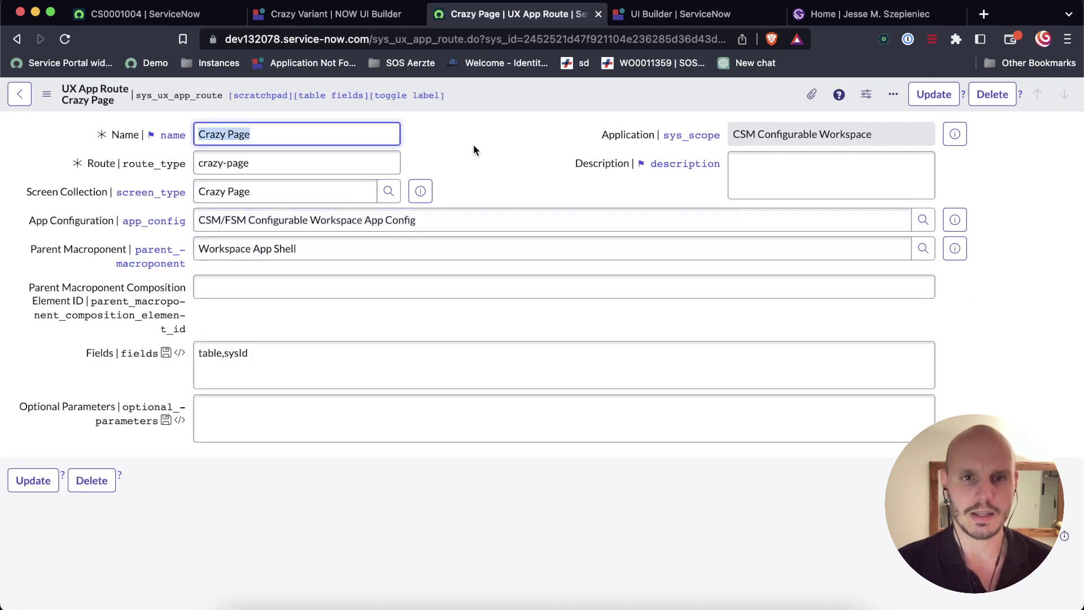
Select the Route value crazy-page, then go back to the Crazy Variant UI Builder tab
left_click(322, 170)
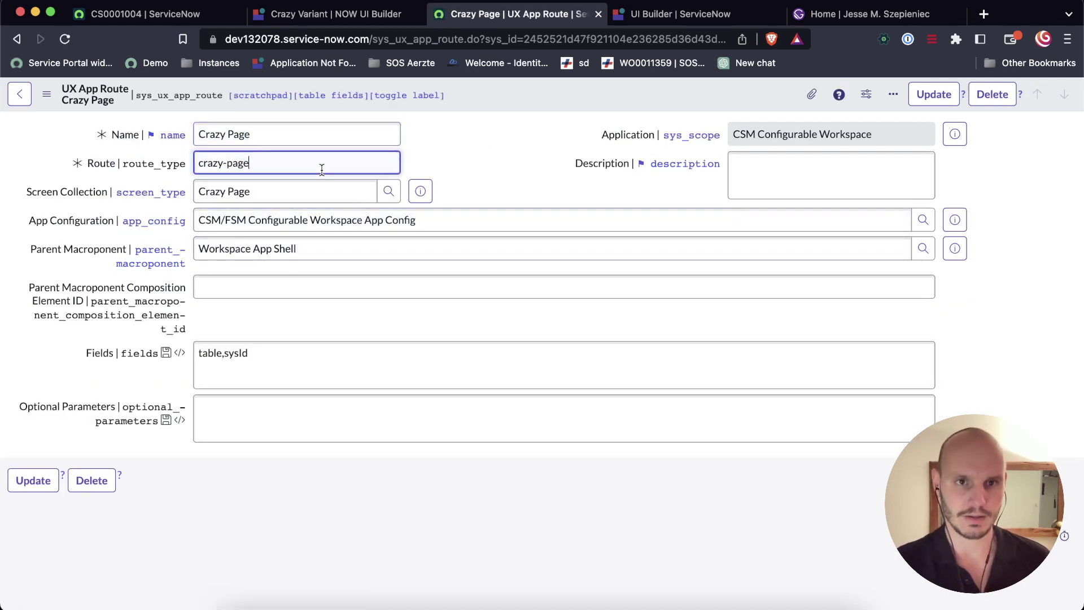
left_click_drag(321, 169, 180, 164)
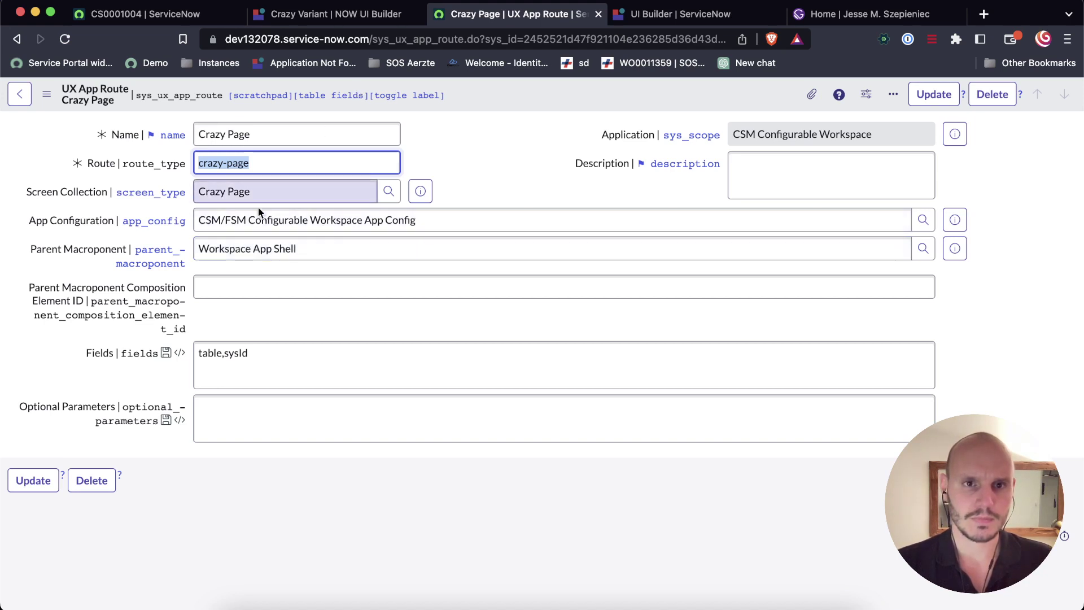
left_click(341, 13)
Find the Record page in Pages and variants and open its Record Default variant
left_click(663, 14)
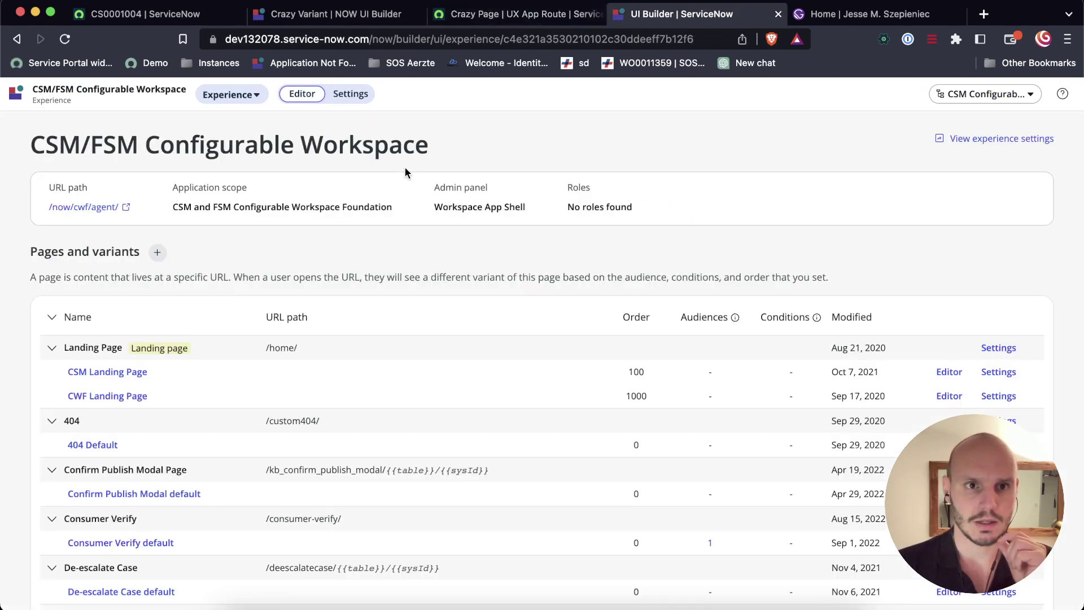
scroll(405, 169, "down", 1)
scroll(405, 169, "up", 1)
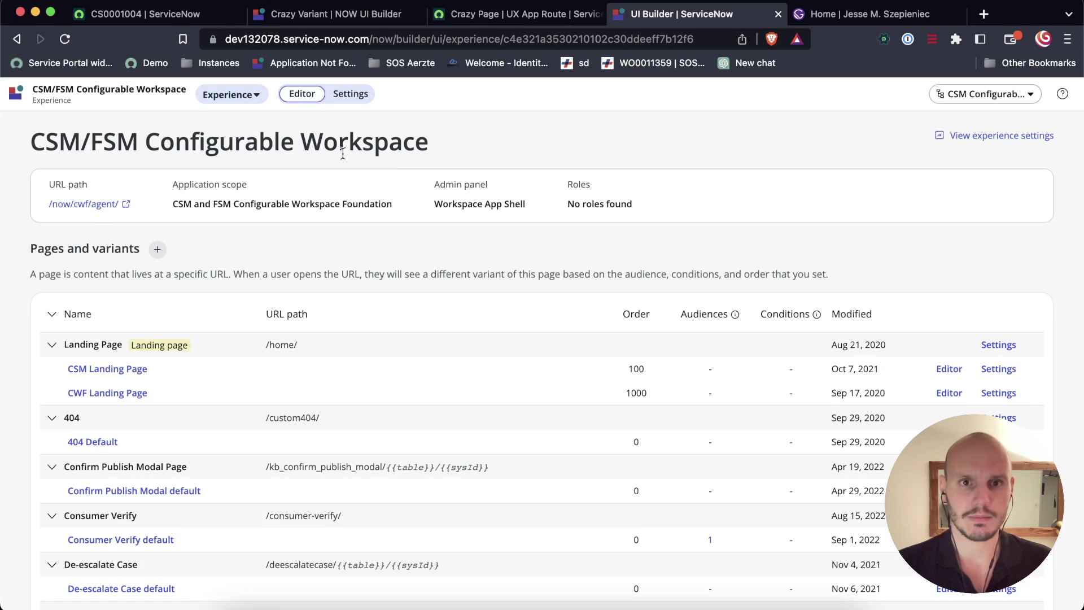
scroll(373, 189, "down", 10)
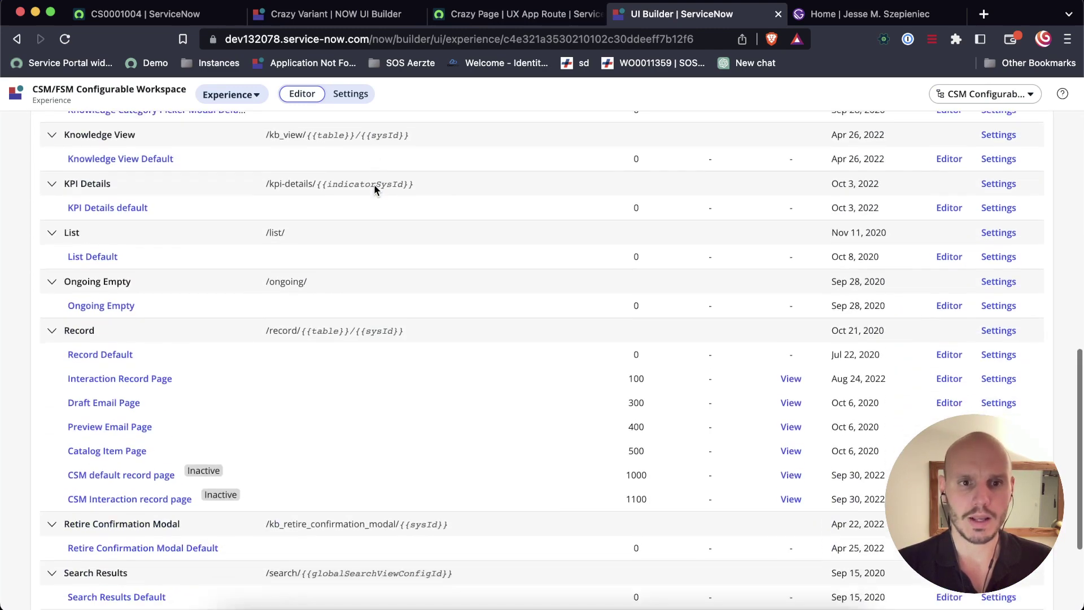
scroll(374, 189, "up", 5)
scroll(373, 190, "down", 4)
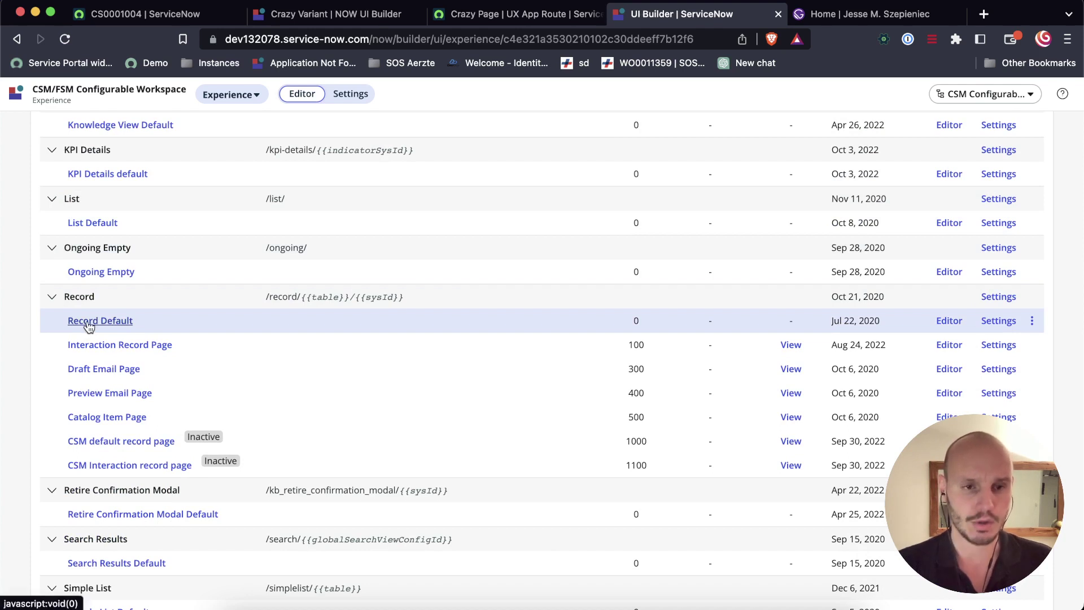
left_click(88, 322)
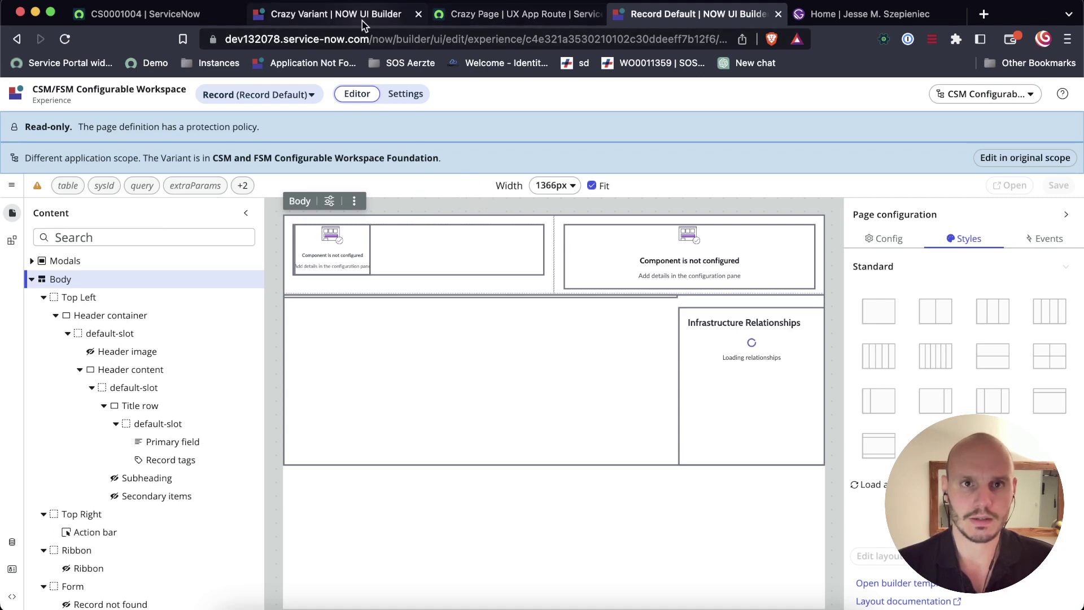
left_click(502, 16)
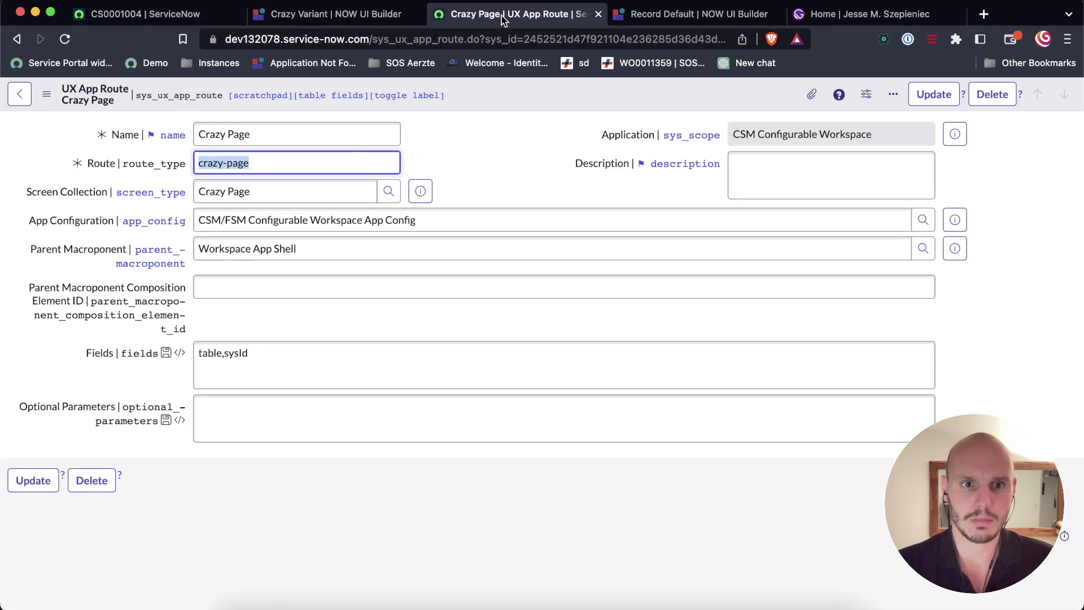
double_click(101, 249)
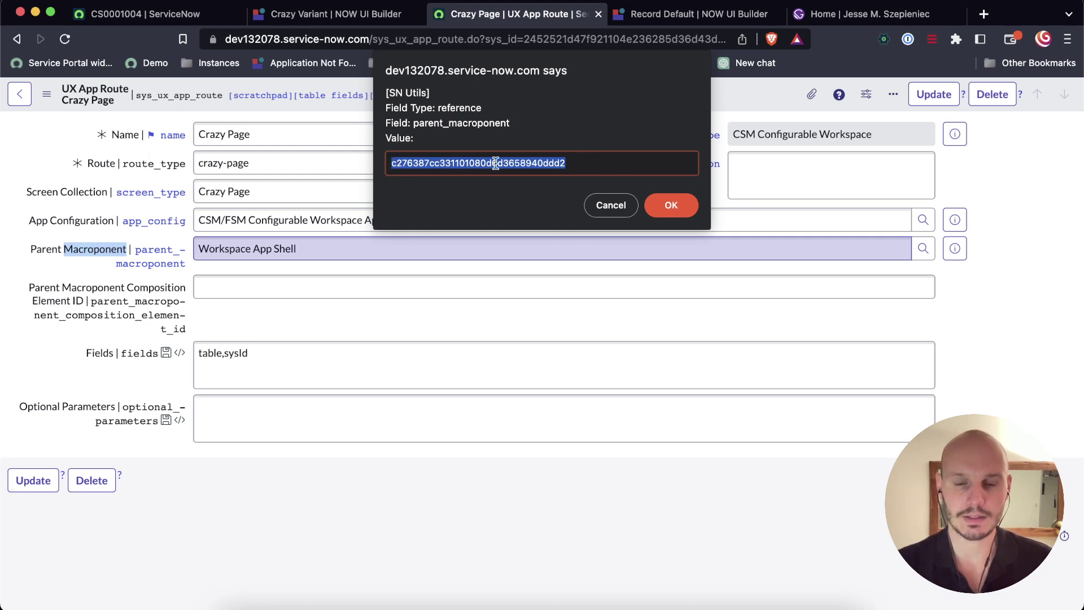
left_click(605, 212)
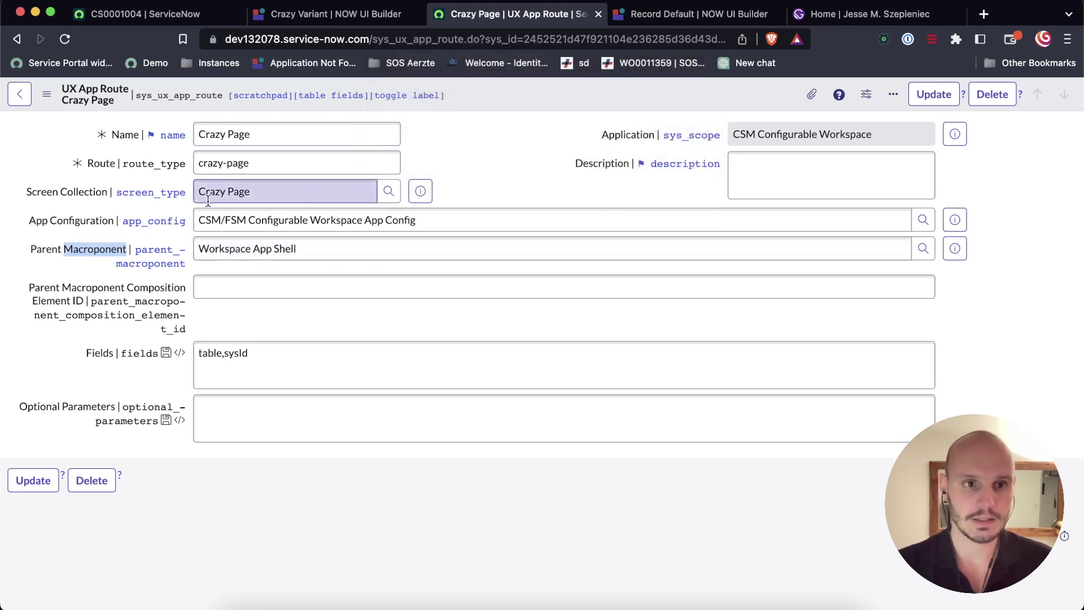
left_click(216, 286)
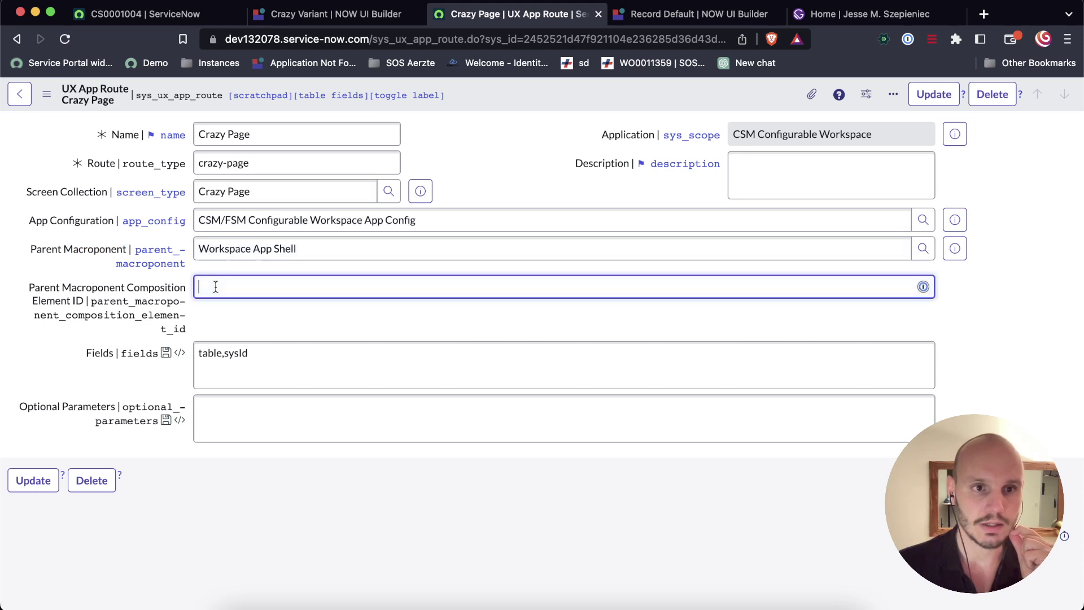
mouse_move(66, 293)
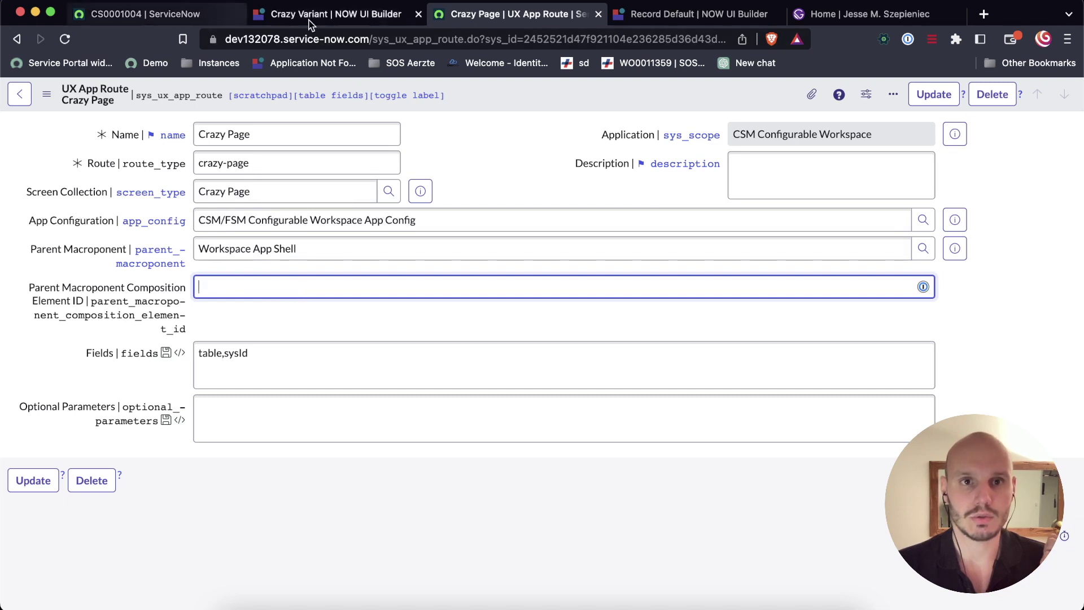
left_click(673, 13)
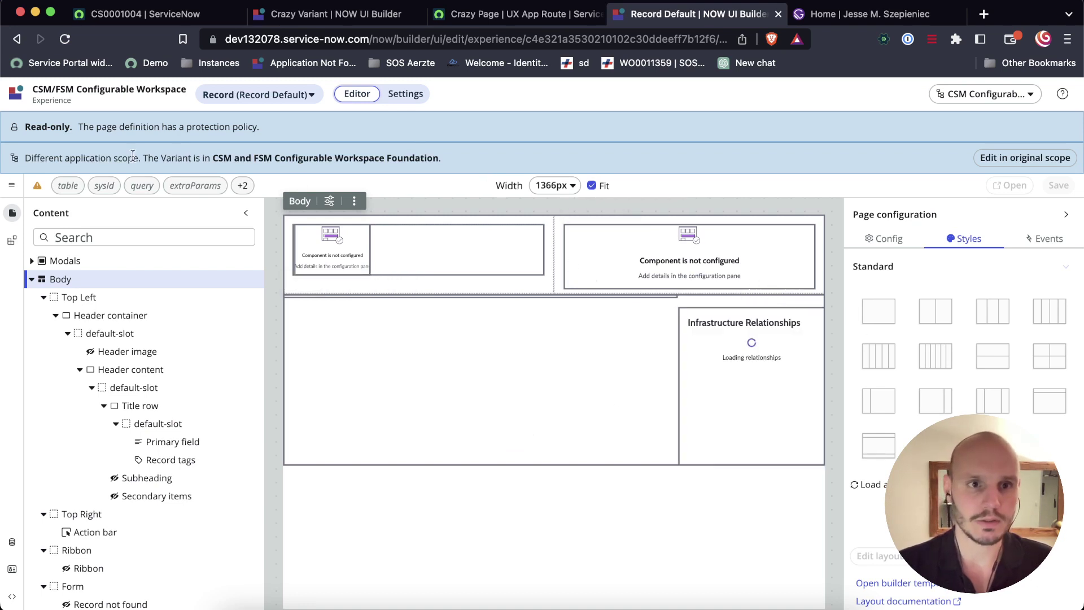
Copy the Record page definition's sys_id, close that record, and return to the Crazy Page route
left_click(12, 186)
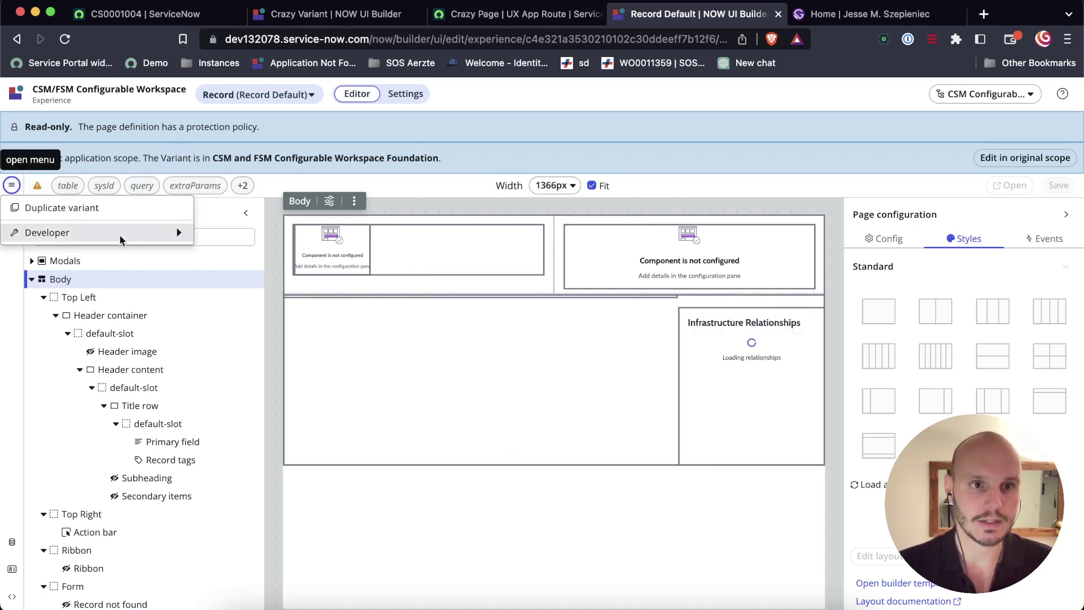
mouse_move(181, 232)
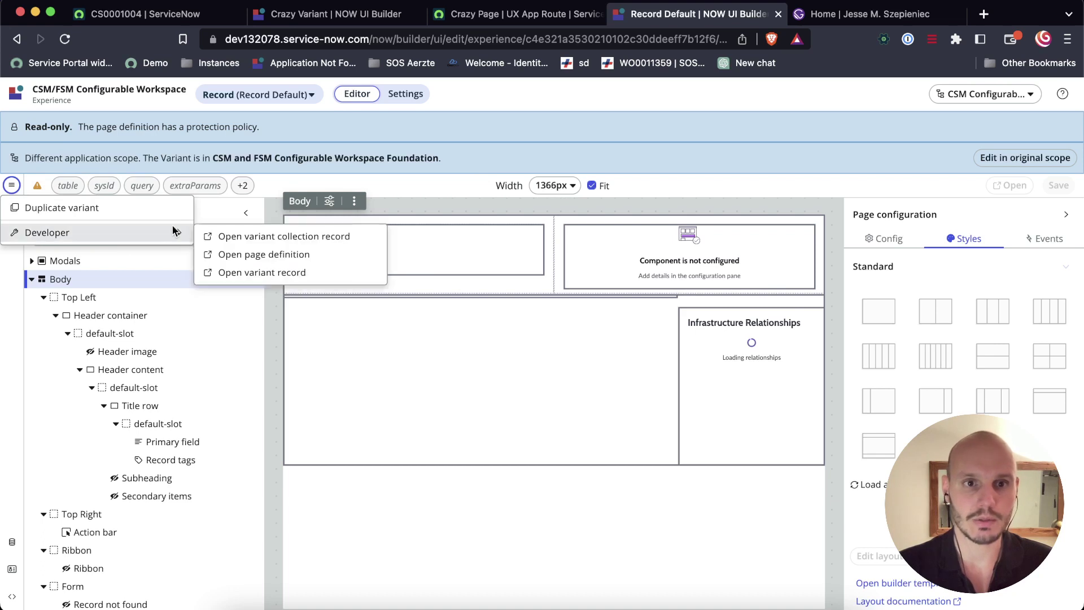
left_click(232, 258)
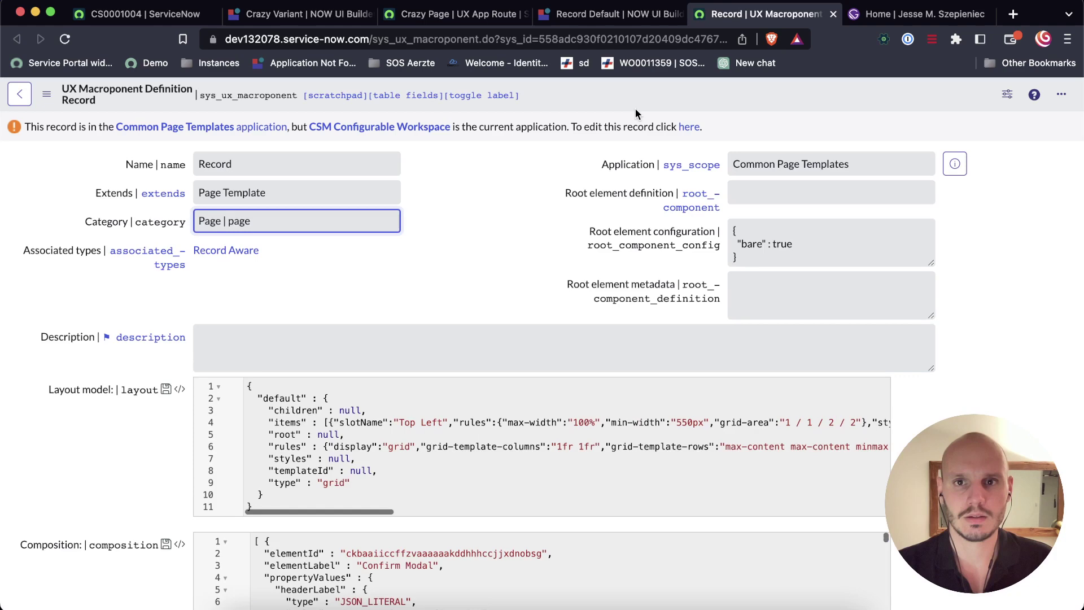
right_click(690, 91)
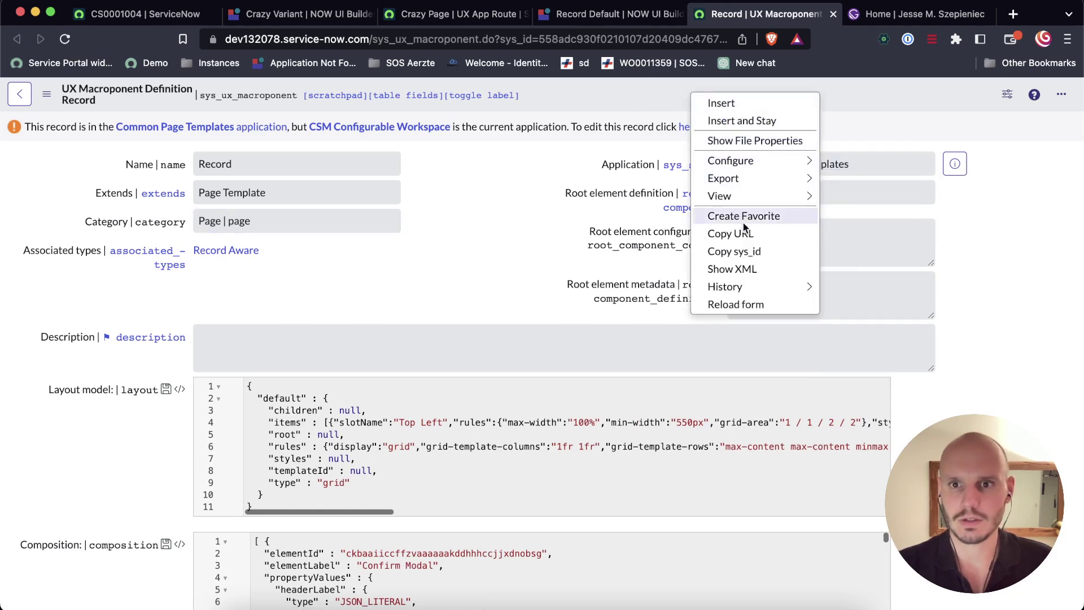
left_click(759, 253)
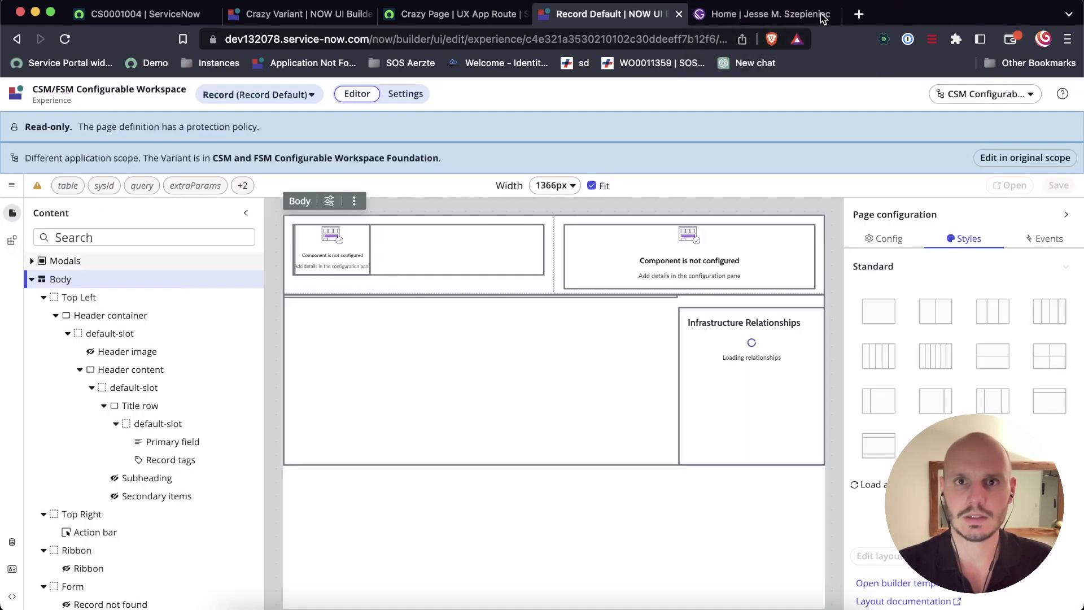
left_click(832, 14)
left_click(453, 16)
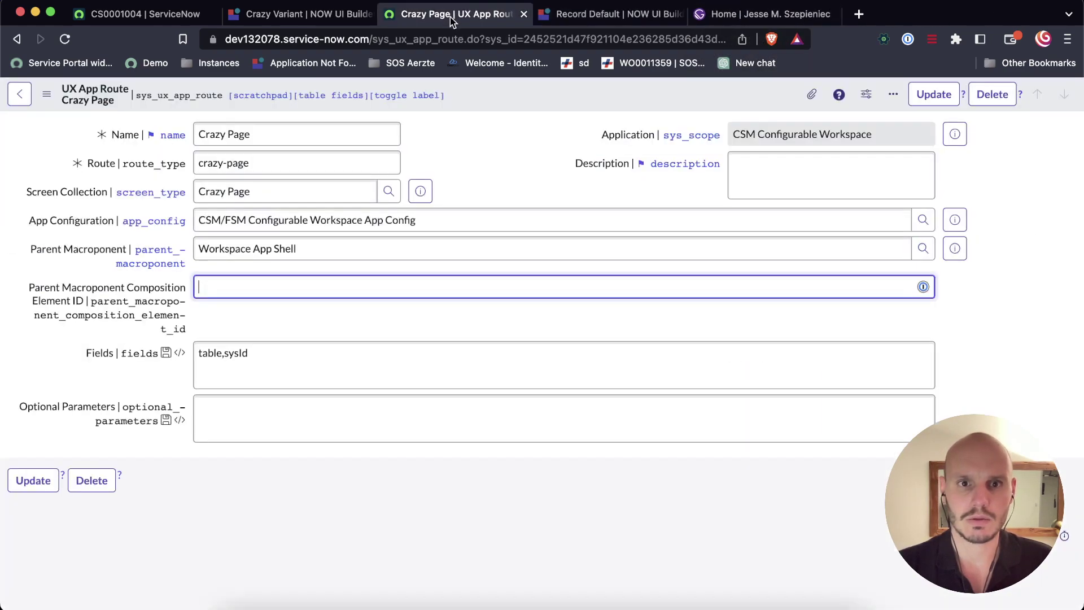
Set Parent Macroponent to the pasted Record page definition sys_id
double_click(90, 248)
key("super+v")
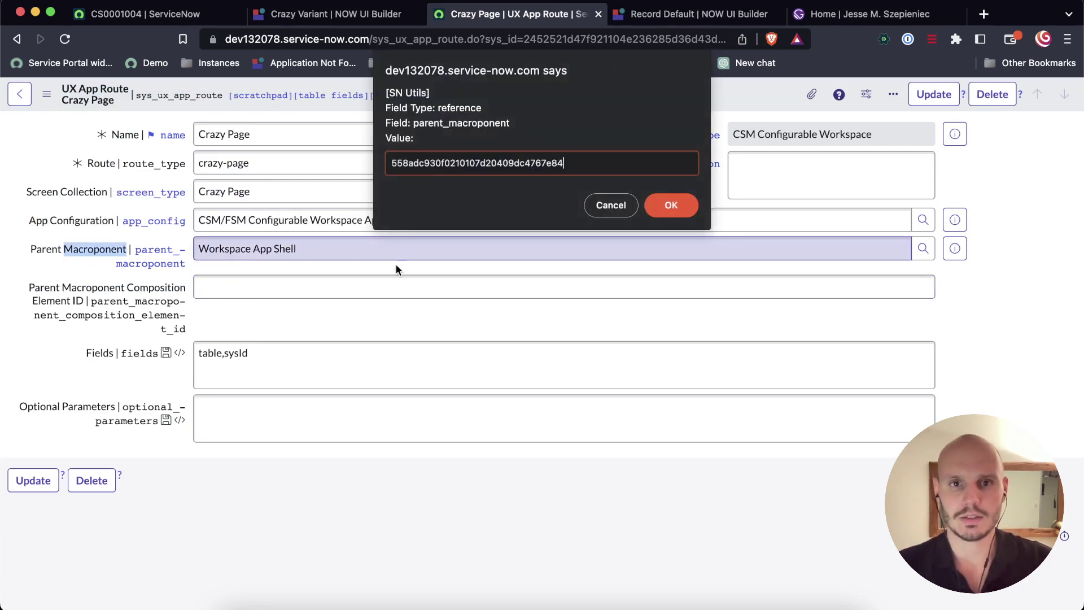
left_click(671, 205)
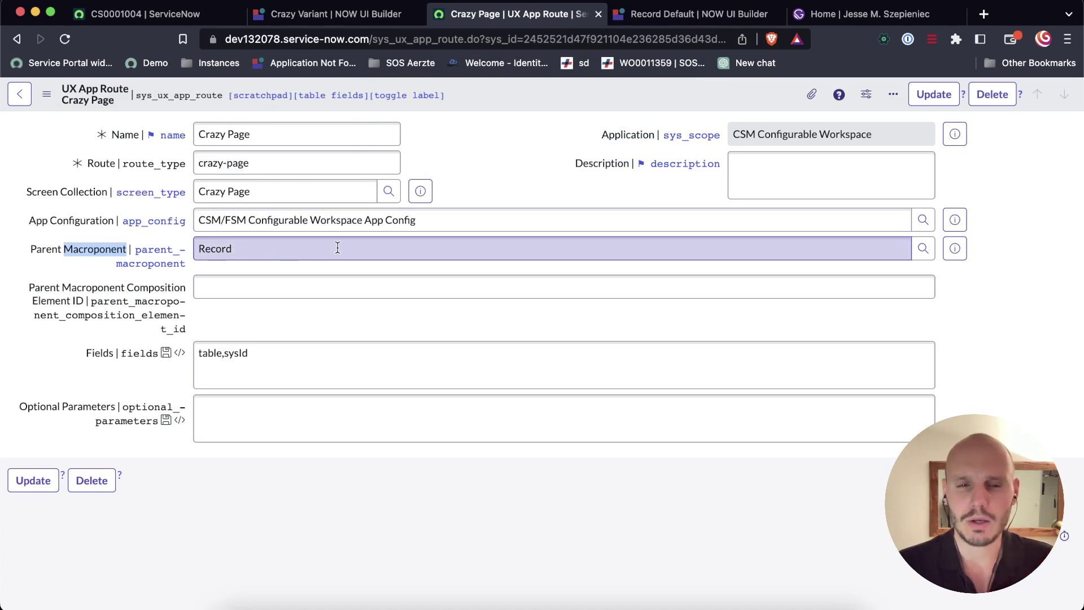
Confirm in the macroponent lookup, filtered to names starting with 'recor', that Record is selected
left_click(923, 248)
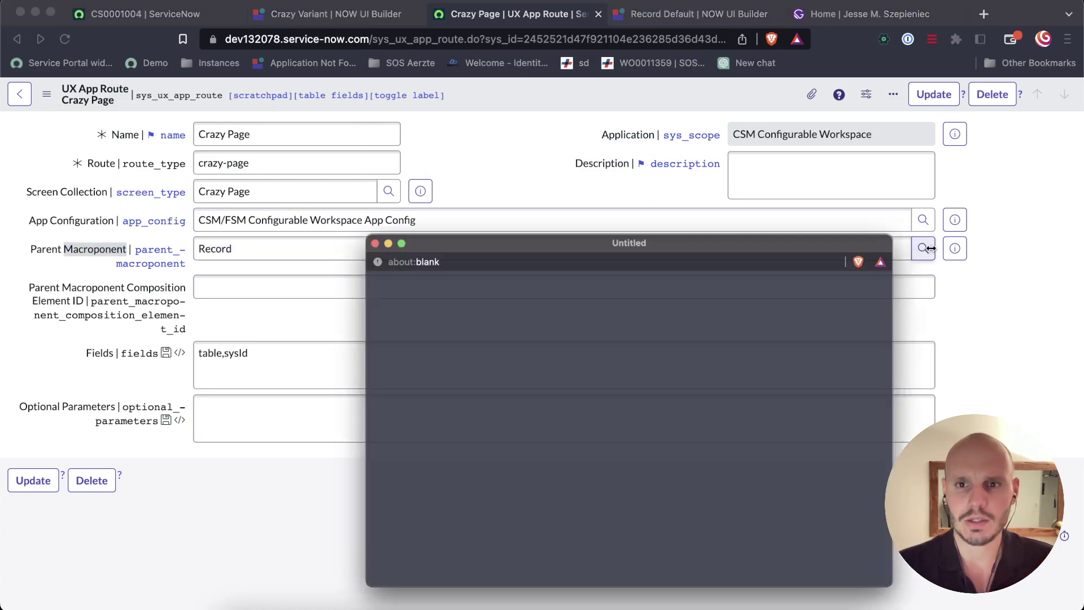
left_click_drag(517, 220, 481, 217)
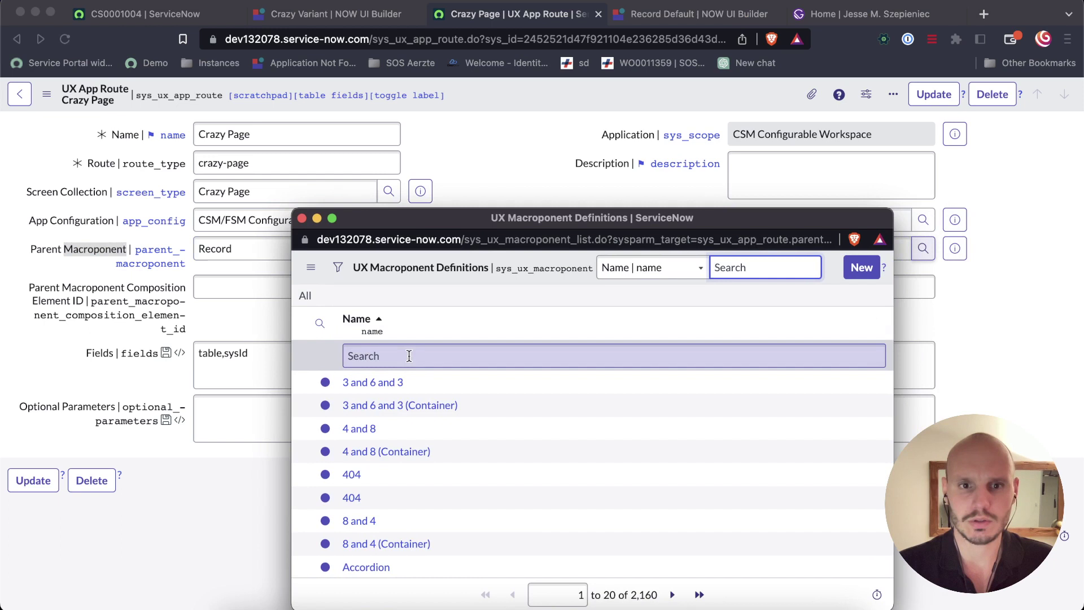
left_click(409, 355)
type("*record")
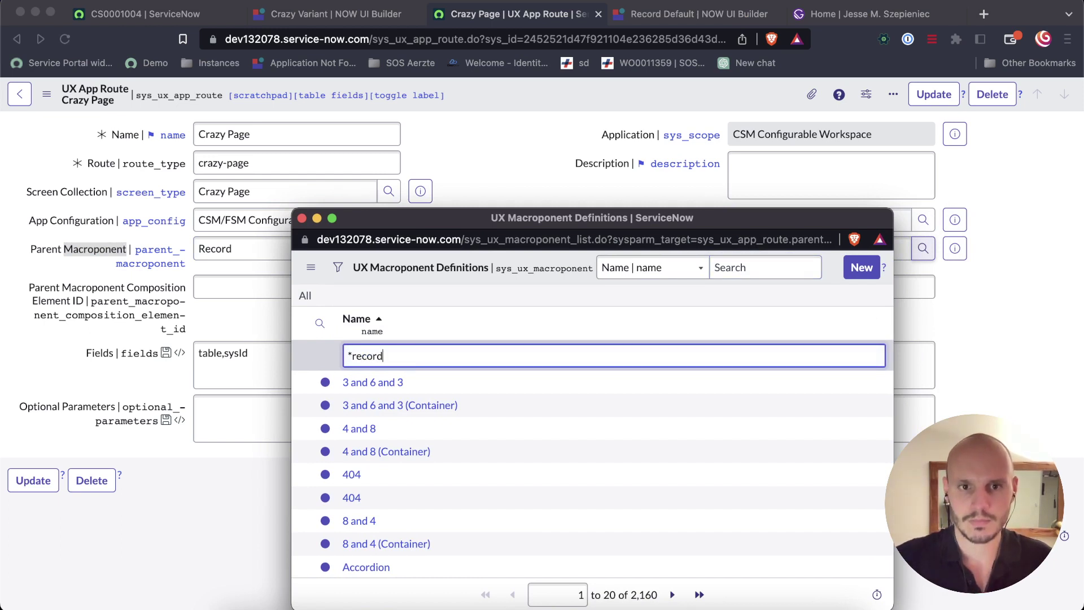
key("Return")
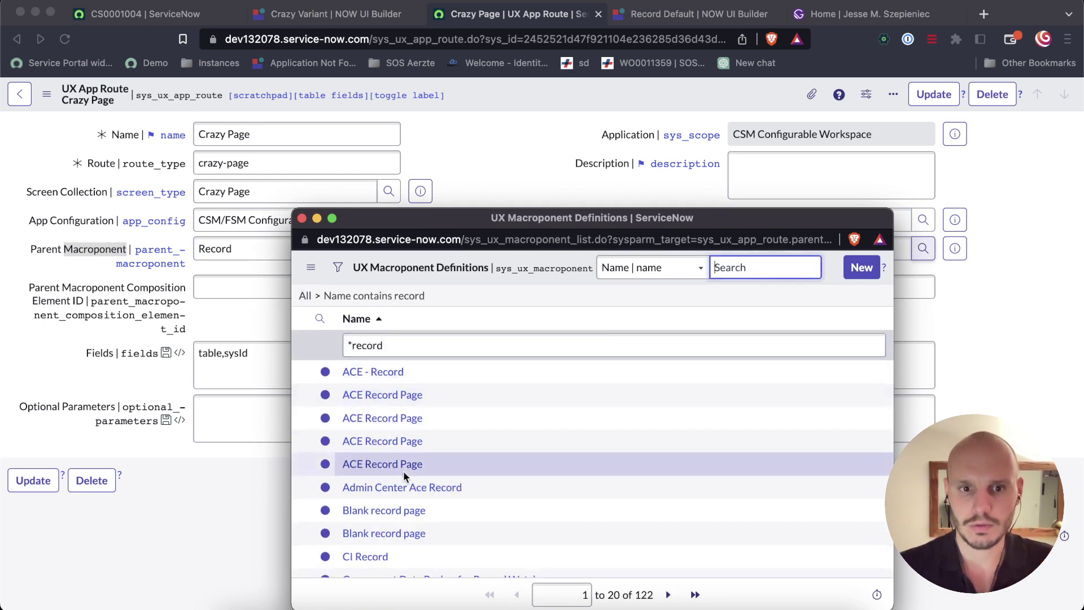
scroll(404, 478, "down", 5)
scroll(404, 477, "down", 1)
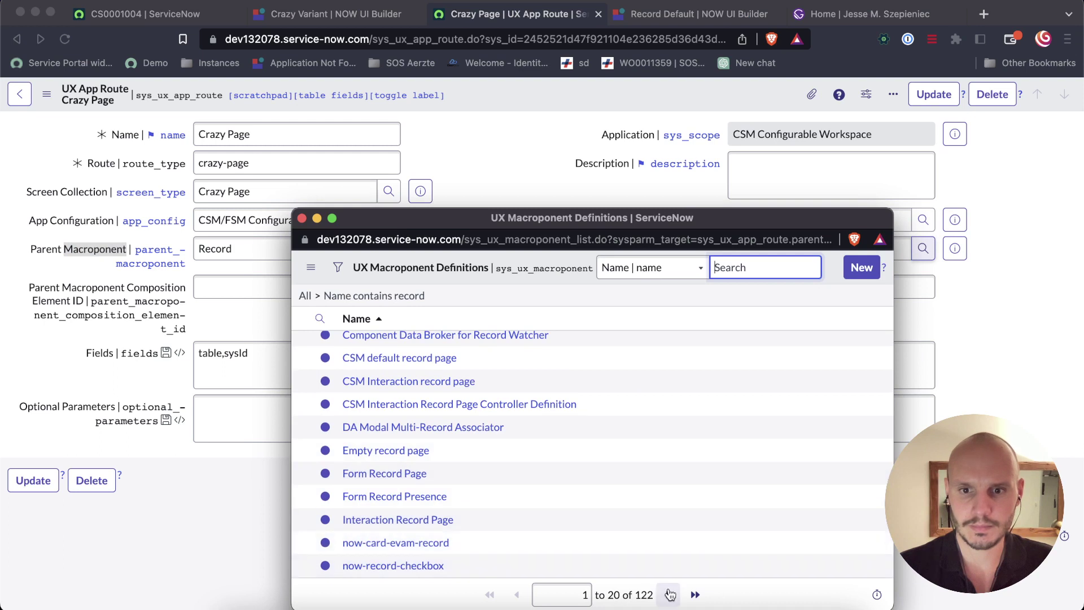
left_click(668, 594)
double_click(435, 349)
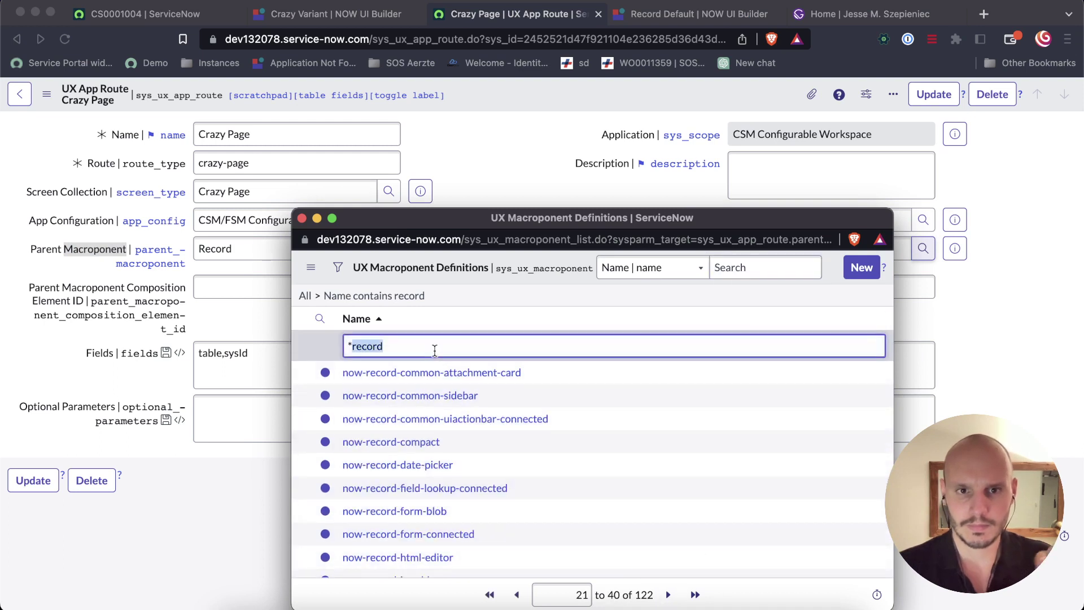
type("recor")
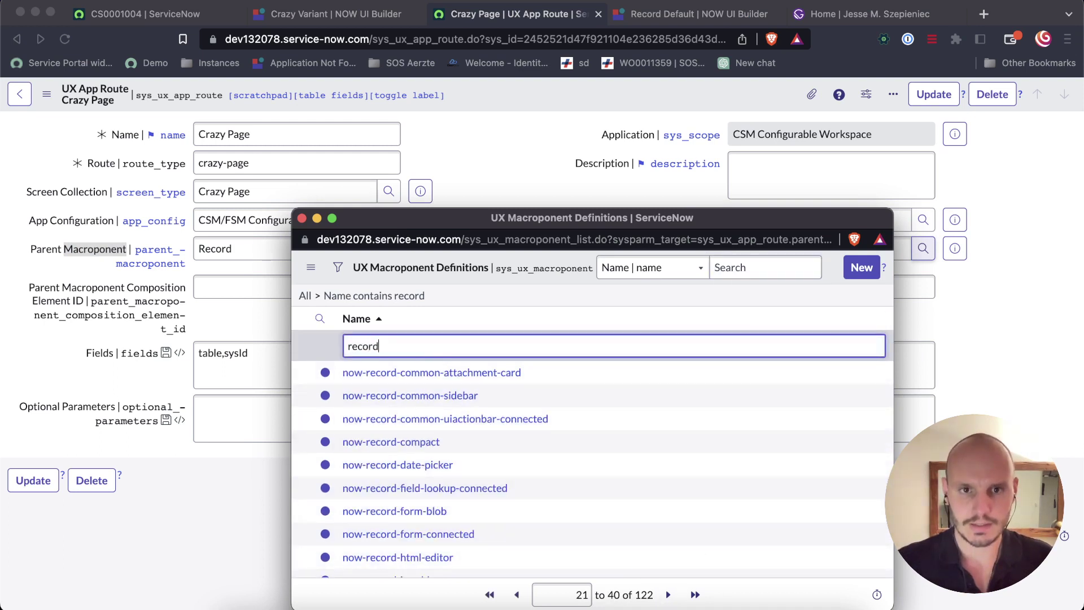
key("Return")
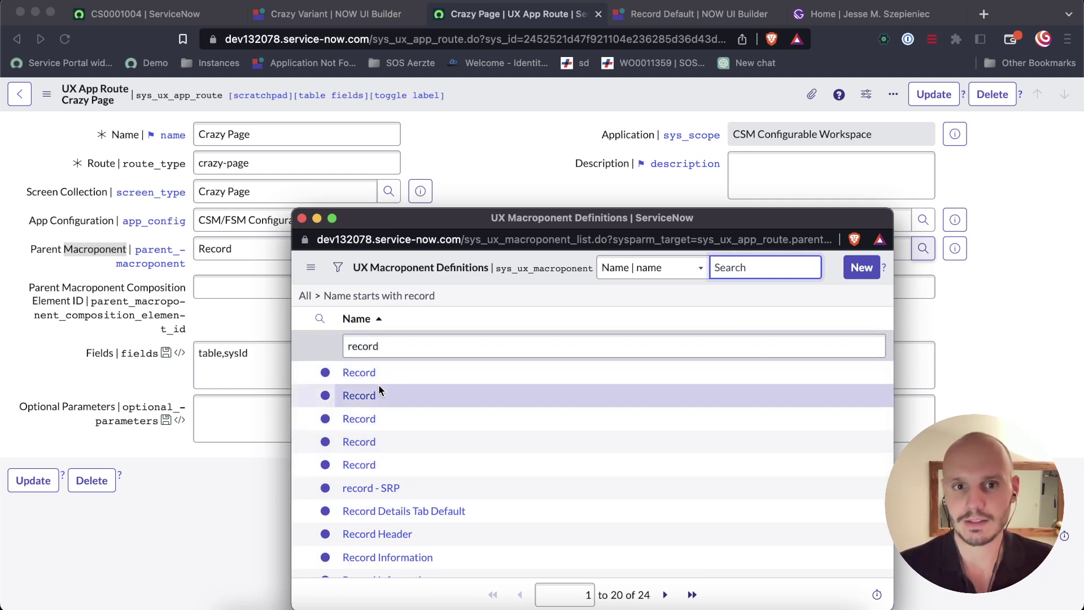
left_click(302, 218)
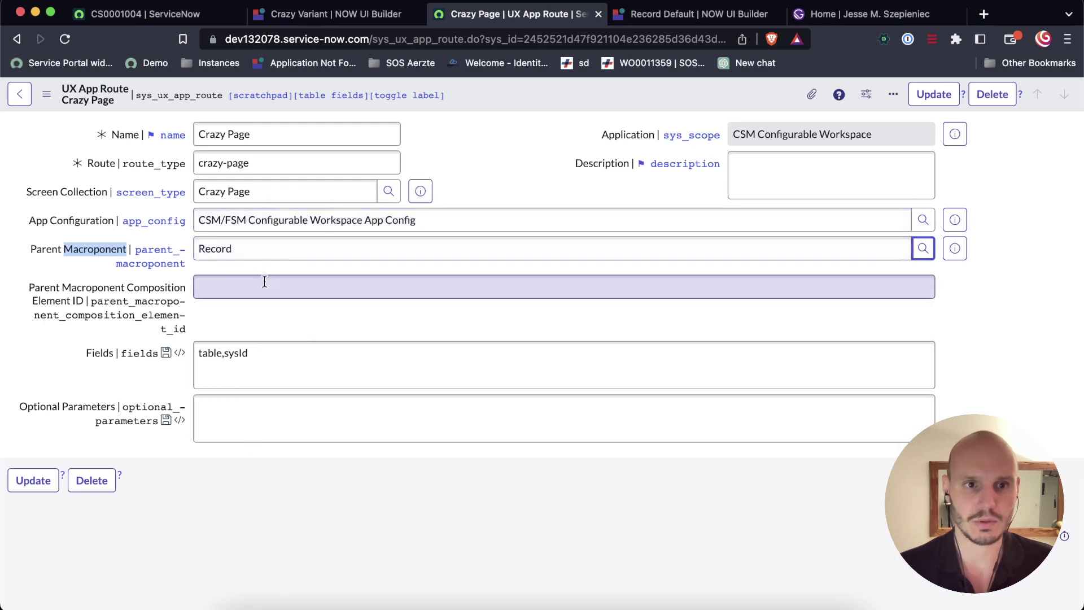
left_click(295, 287)
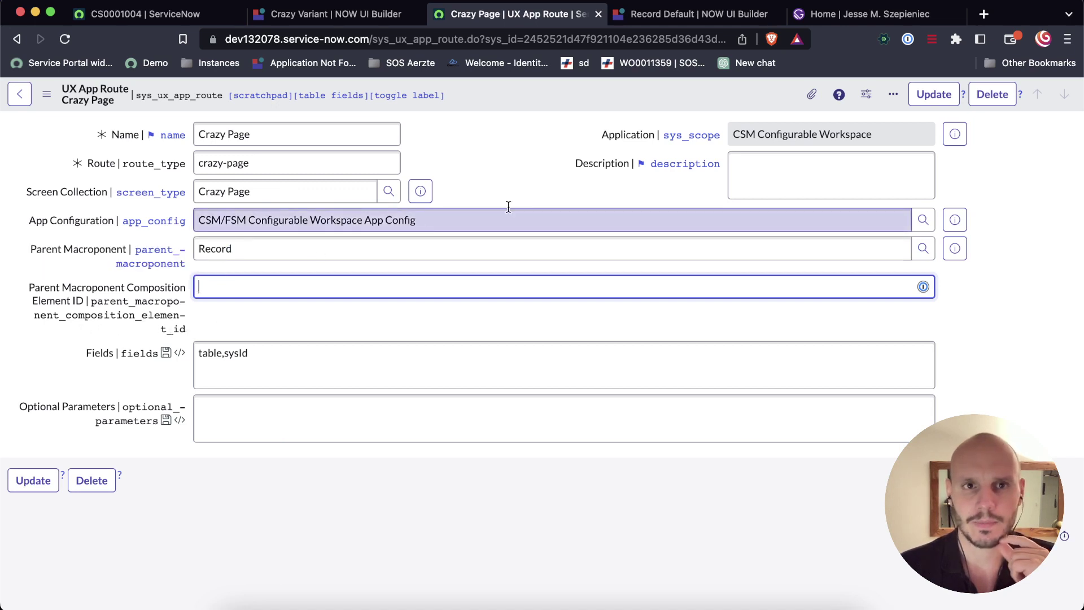
Copy the Modal Container (Viewport) component ID modalContainerViewport from Record Default, then return to Crazy Page
left_click(696, 17)
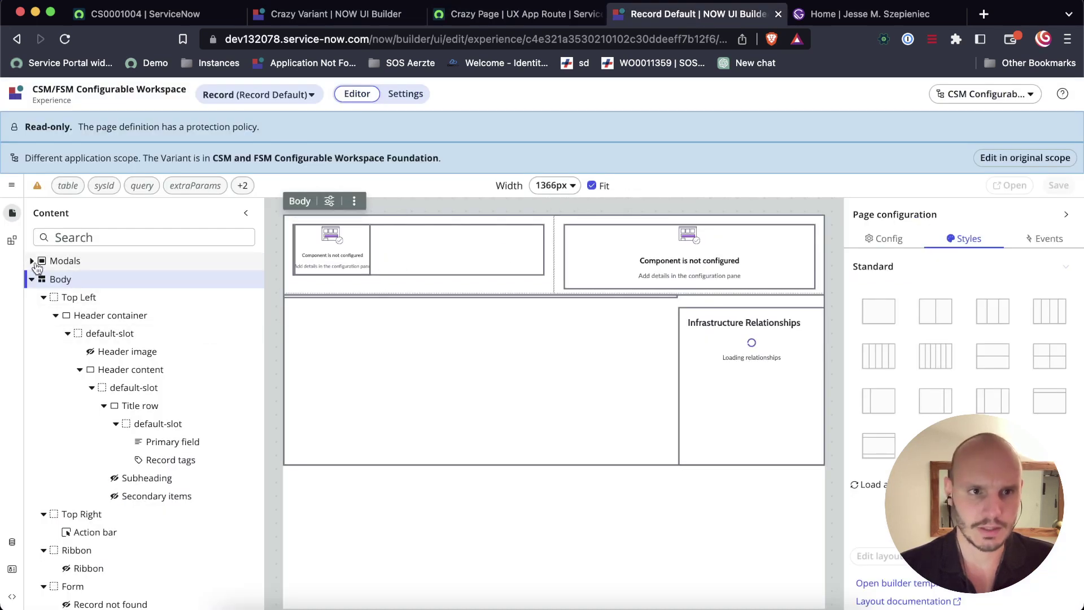
left_click(33, 261)
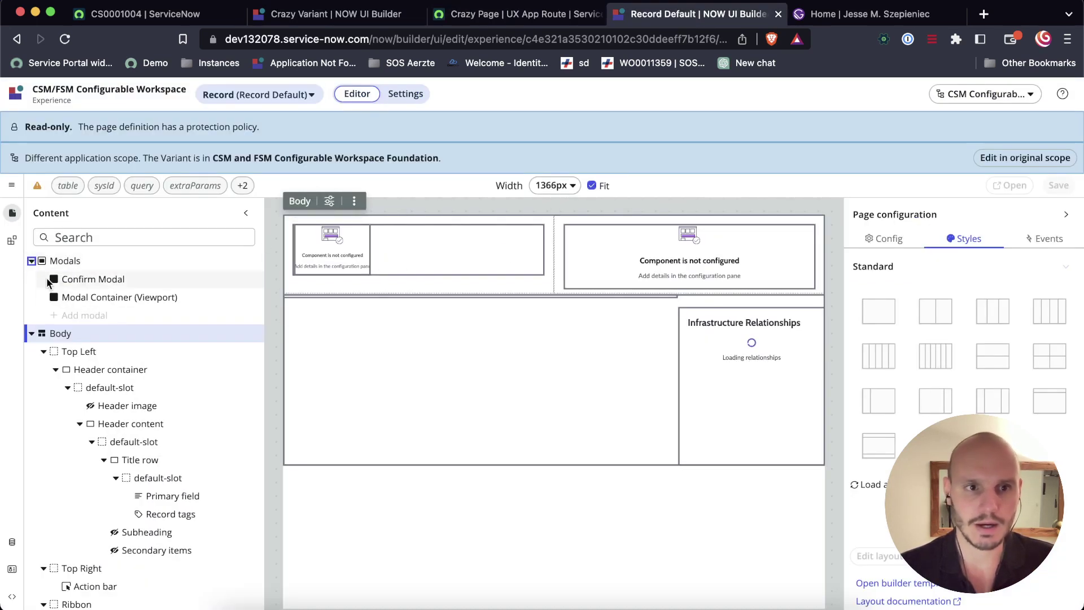
left_click(108, 297)
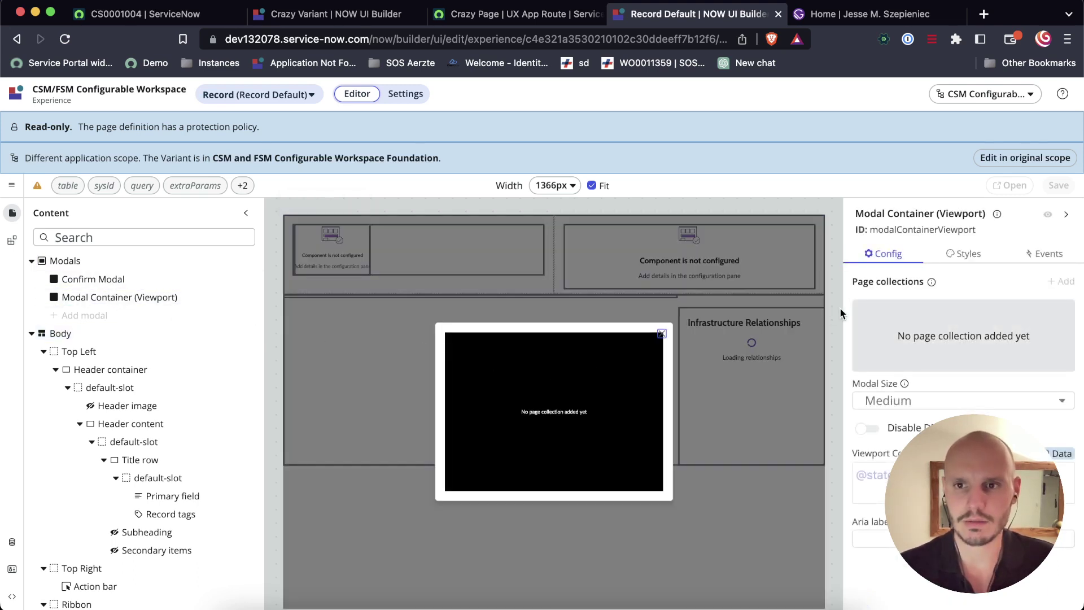
left_click(910, 232)
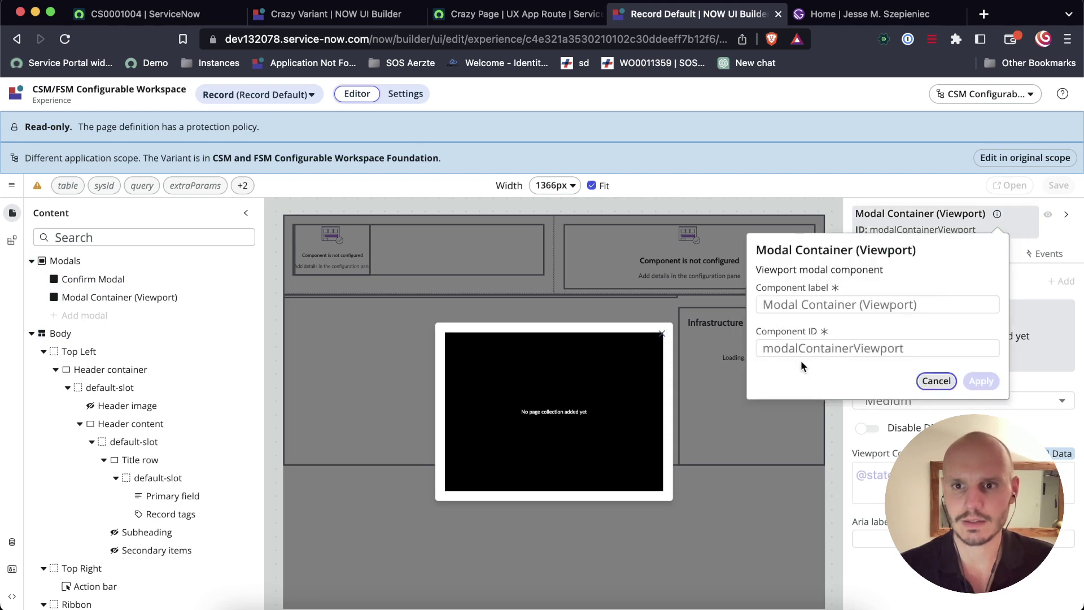
left_click_drag(766, 350, 907, 354)
key("super+c")
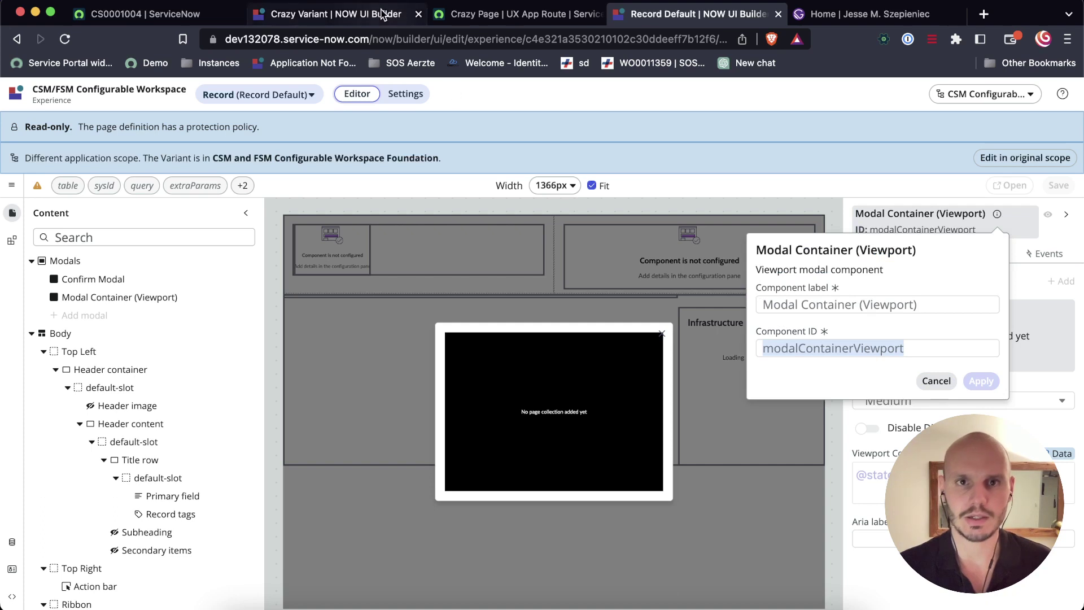
left_click(489, 20)
Paste modalContainerViewport into Composition Element ID and review the workspace's pages and variants
key("super+v")
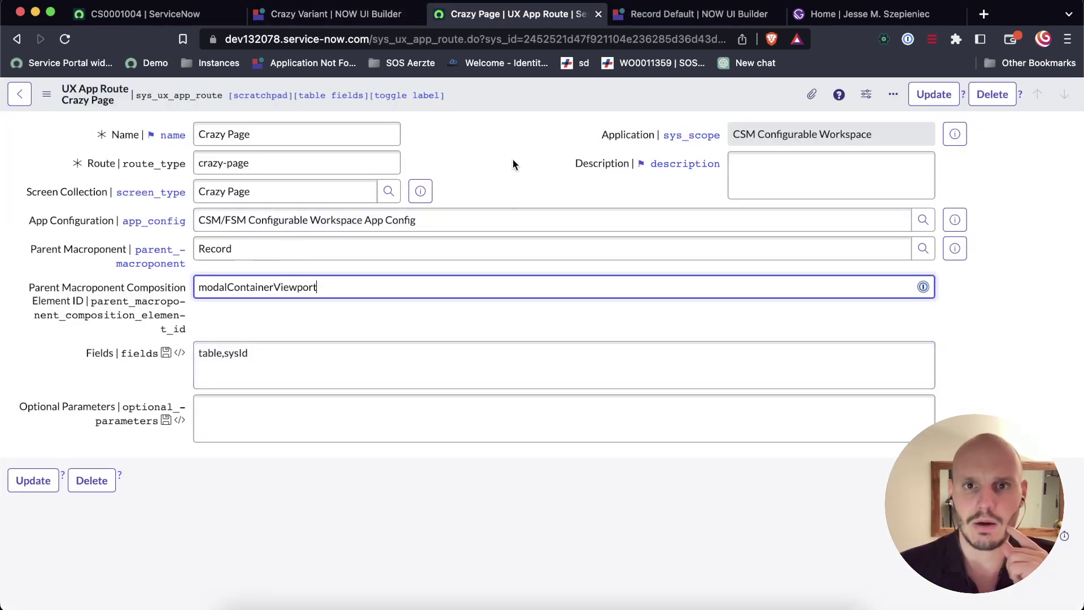
left_click(531, 101)
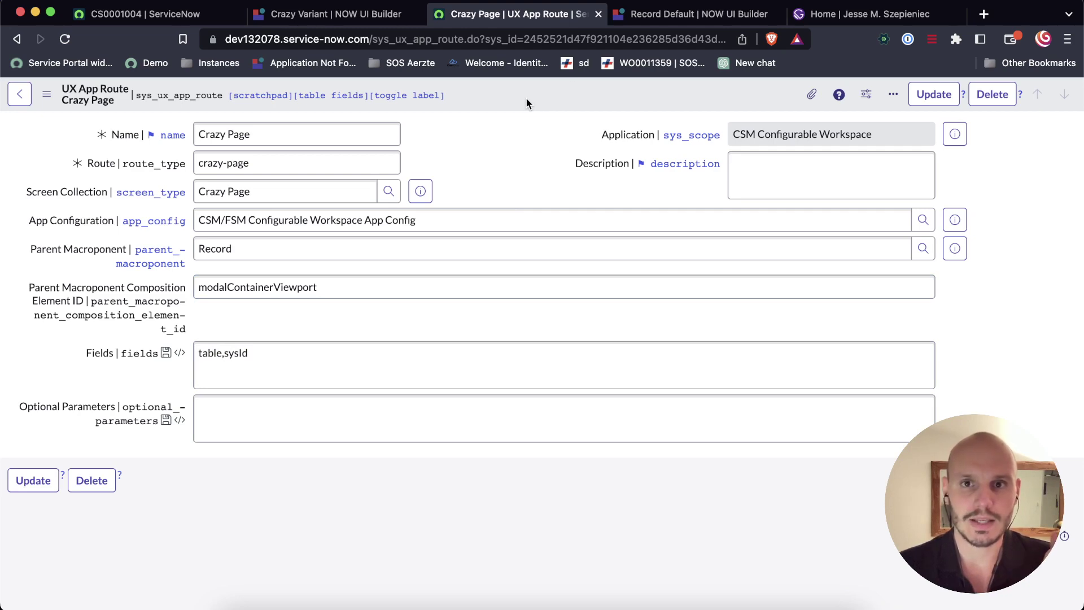
left_click(664, 21)
left_click(333, 13)
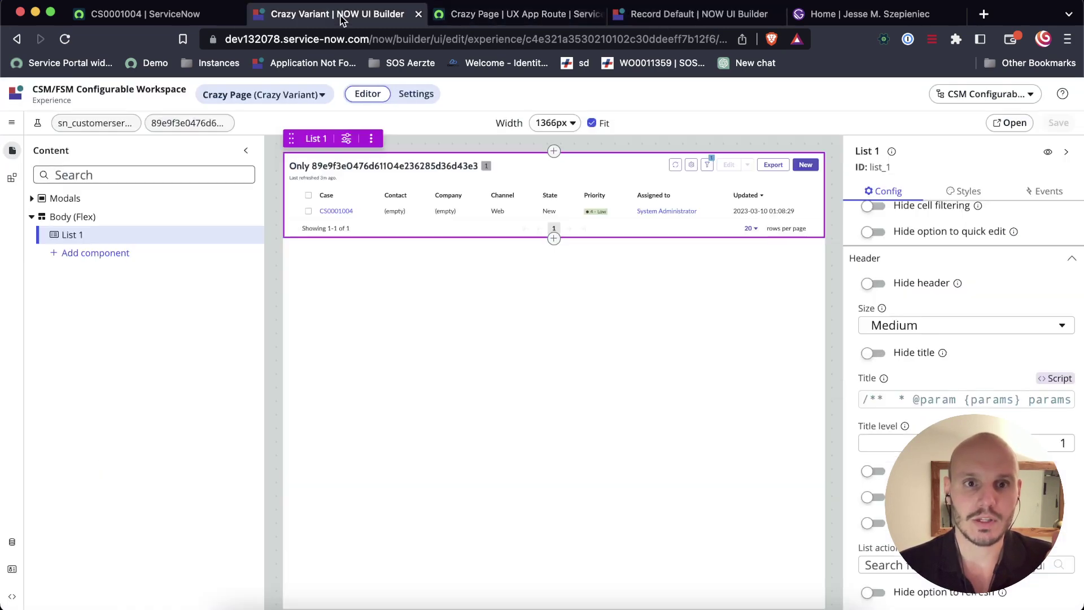
left_click(621, 17)
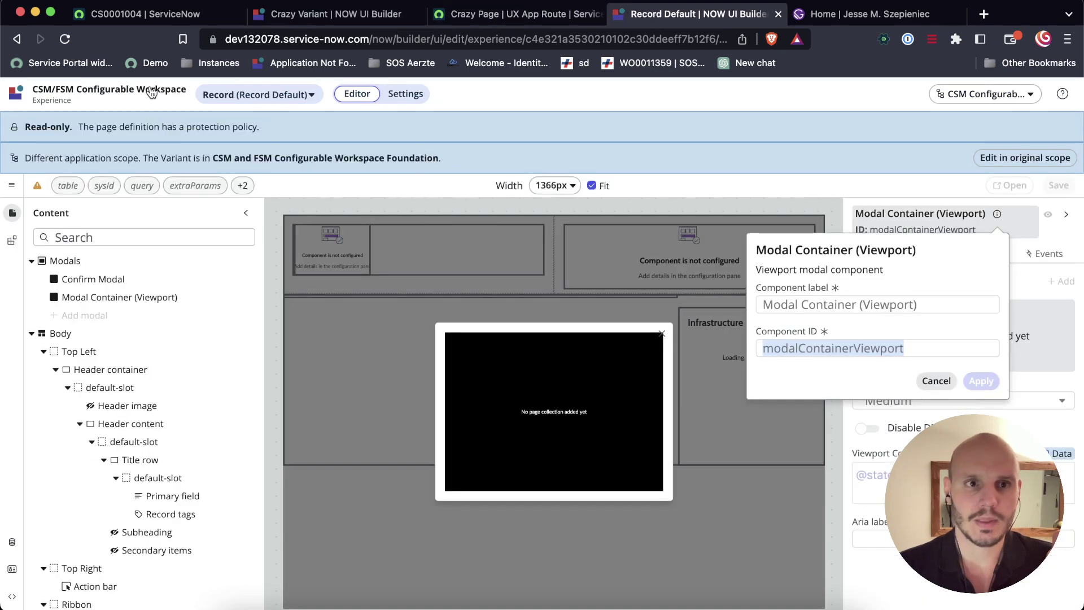
left_click(167, 96)
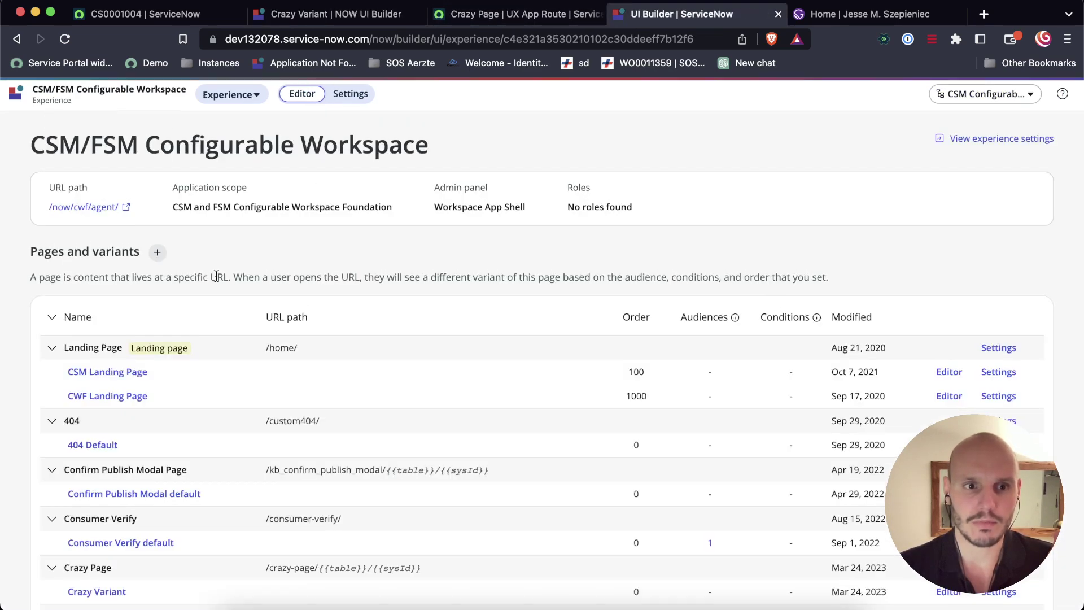
scroll(215, 274, "down", 6)
scroll(216, 276, "up", 1)
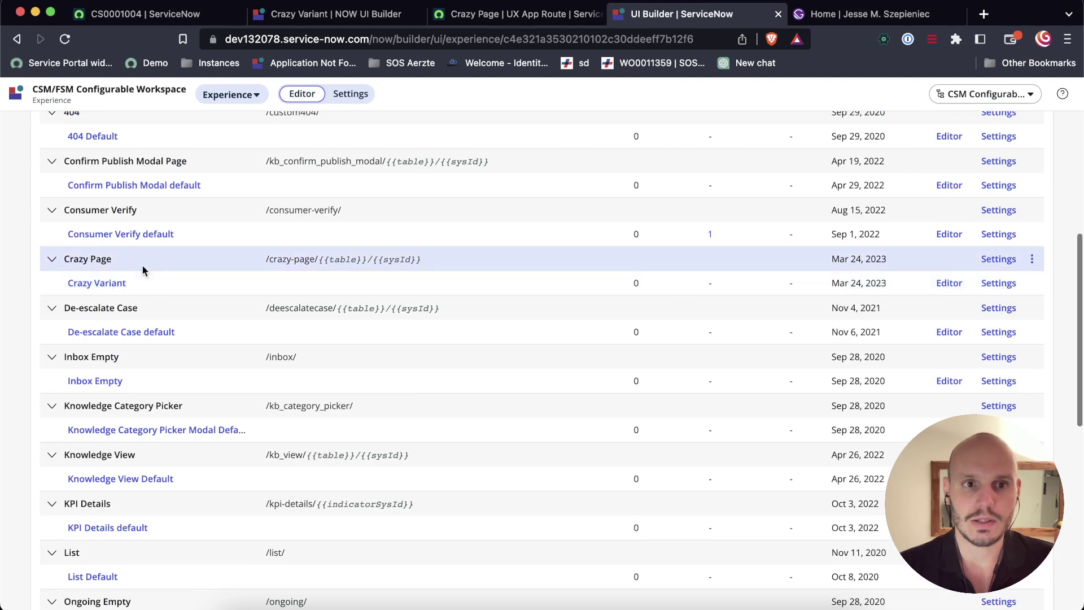
Save the Crazy Page route record and go back to the Crazy Variant editor
left_click(532, 19)
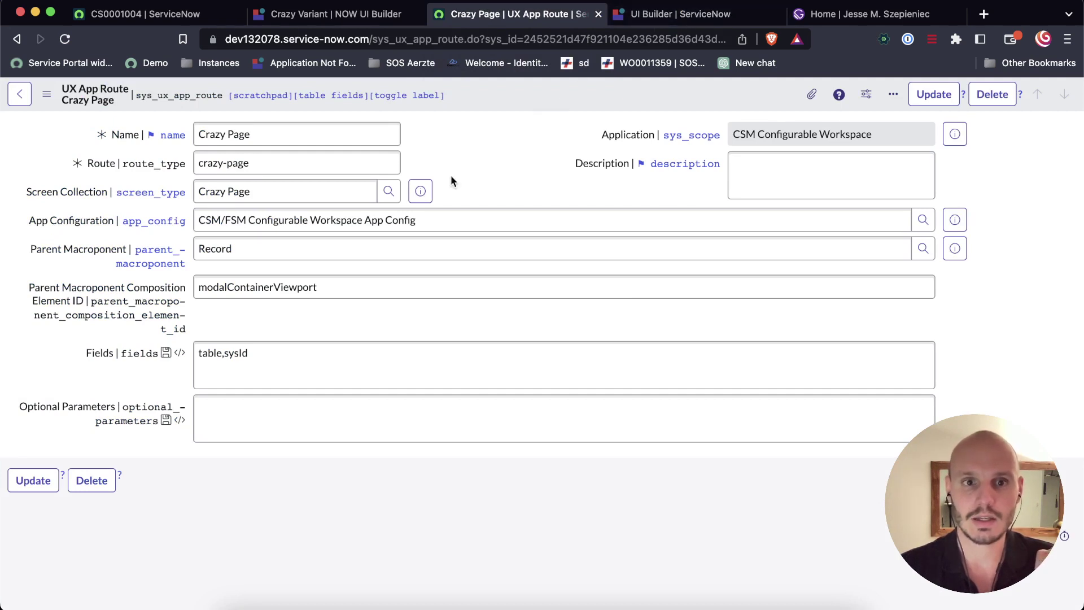
double_click(216, 288)
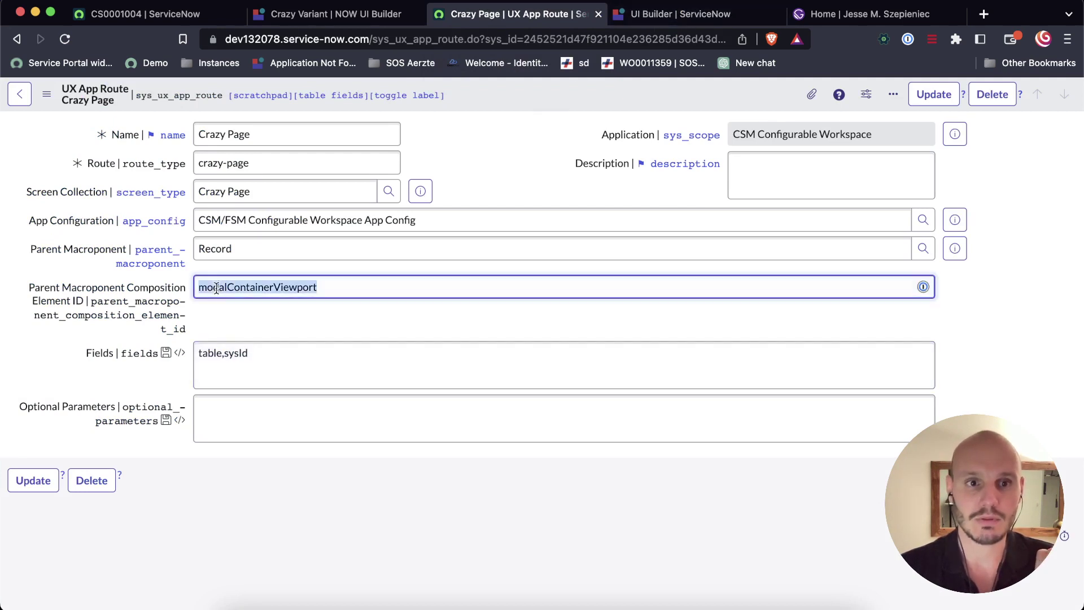
right_click(515, 99)
left_click(538, 113)
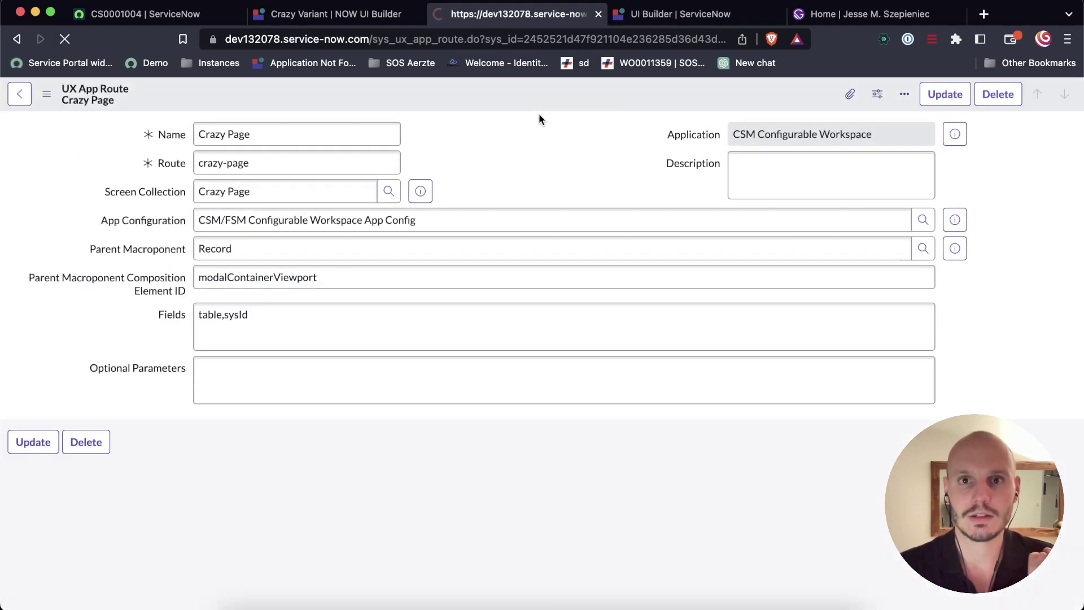
left_click(367, 14)
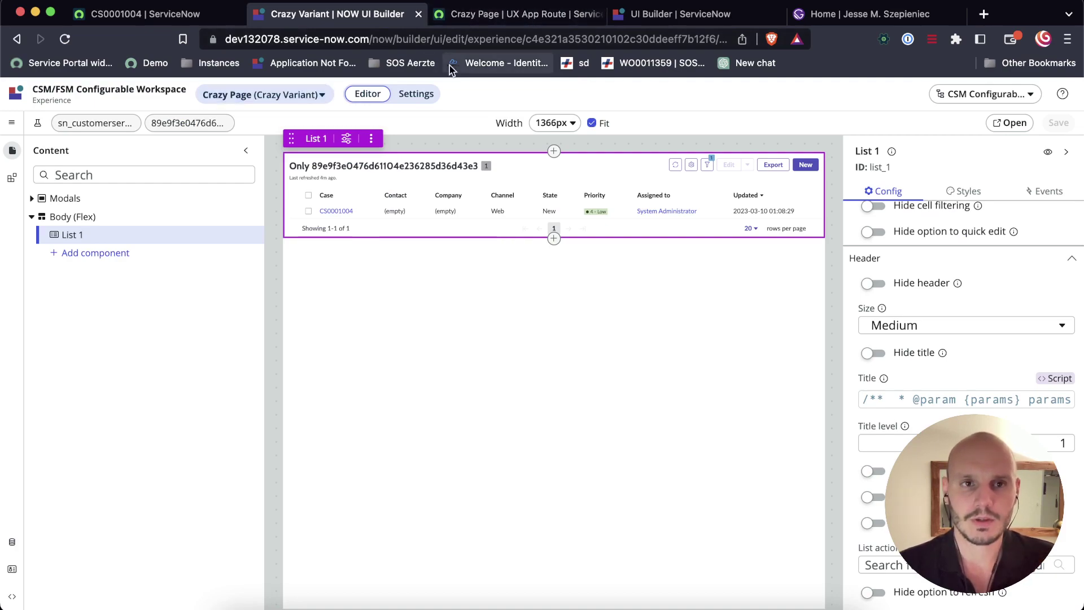
Find the blog's 'Step 3: Create a UX Add-on Event Mapping', select its table name, and return to CS0001004
left_click(853, 14)
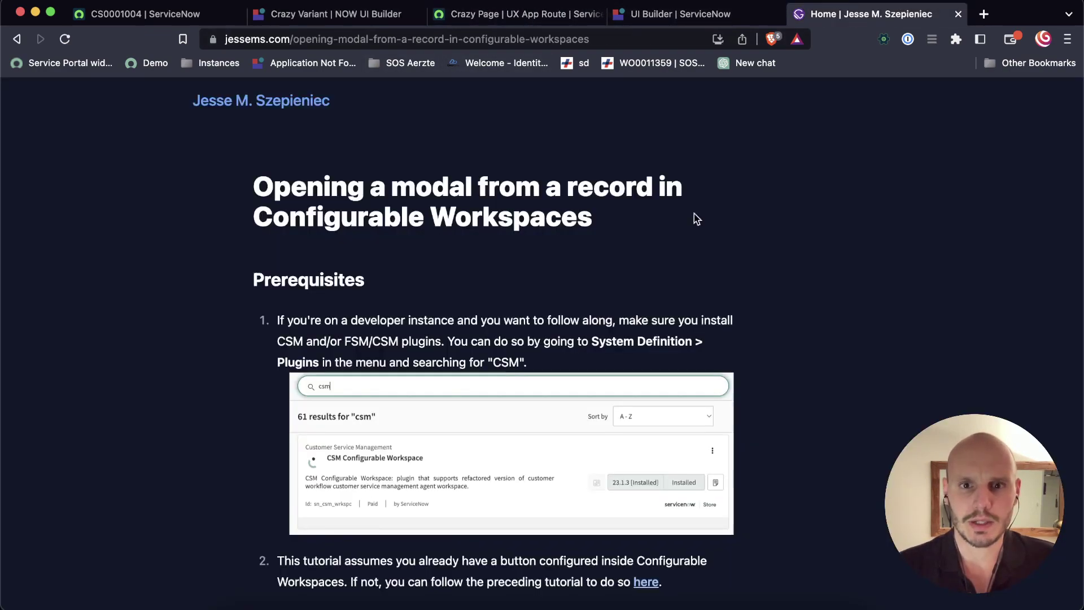
scroll(680, 263, "down", 20)
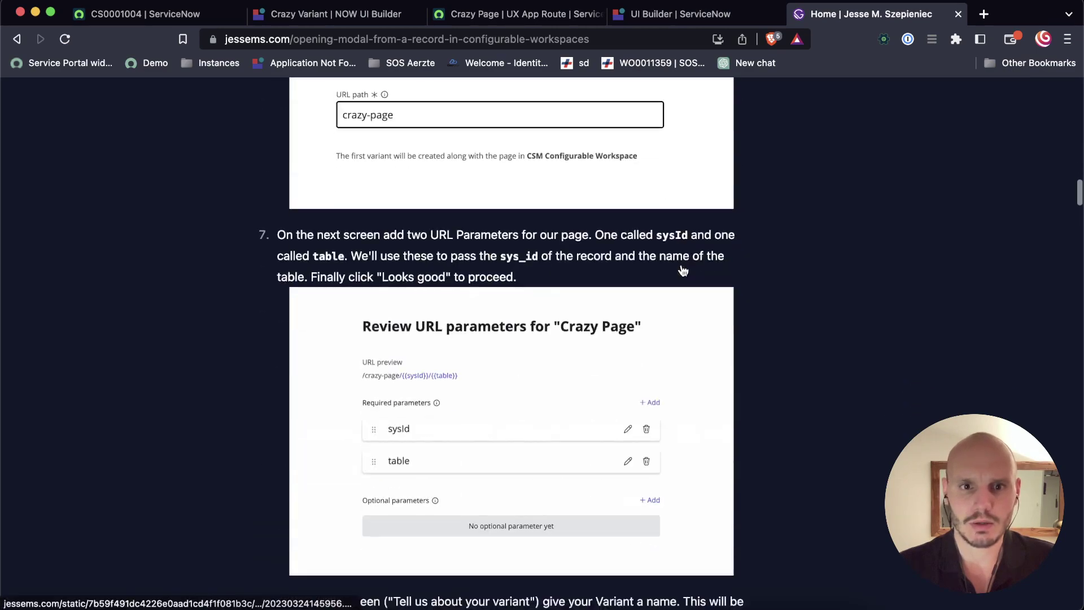
scroll(682, 269, "down", 20)
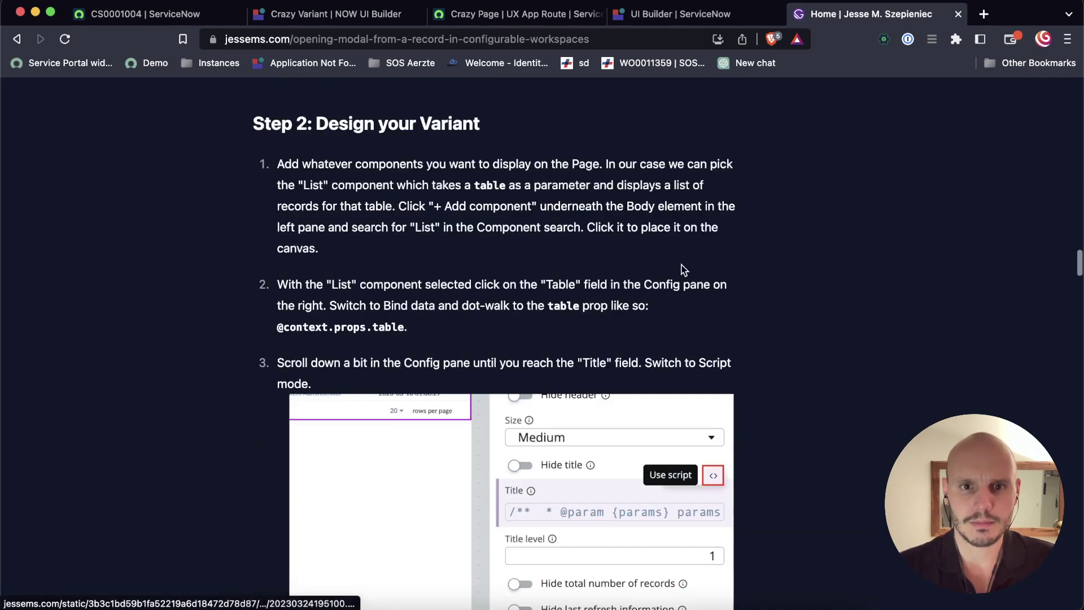
scroll(683, 270, "down", 12)
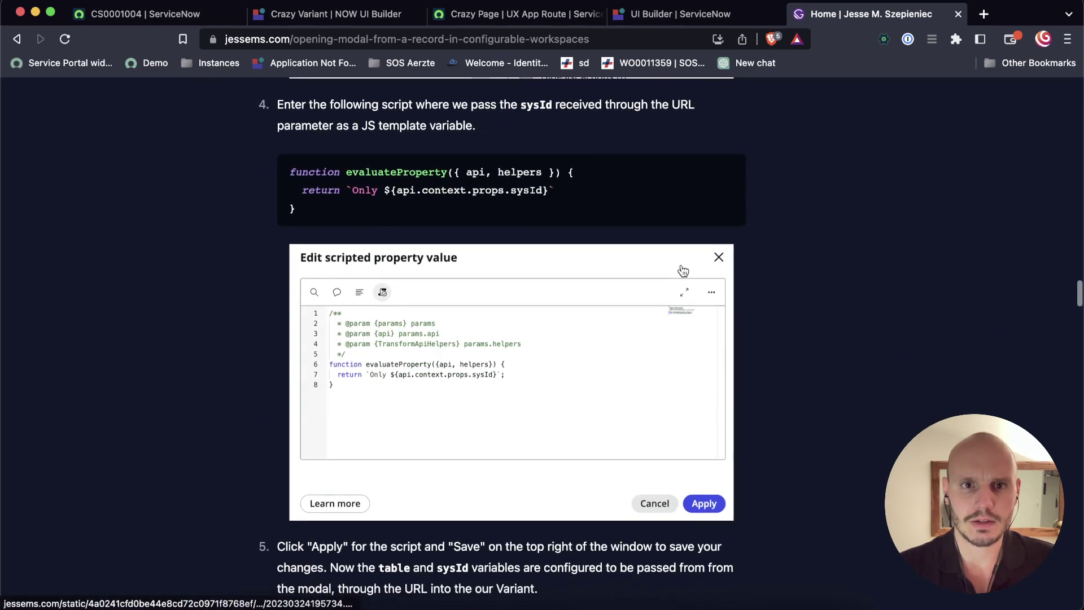
scroll(683, 271, "down", 15)
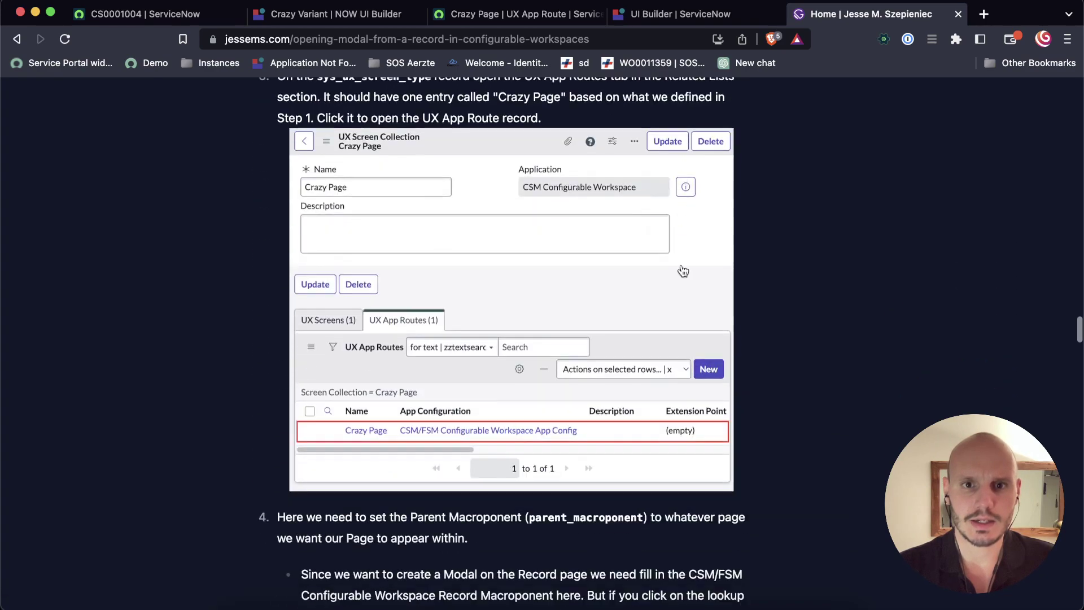
scroll(683, 269, "down", 10)
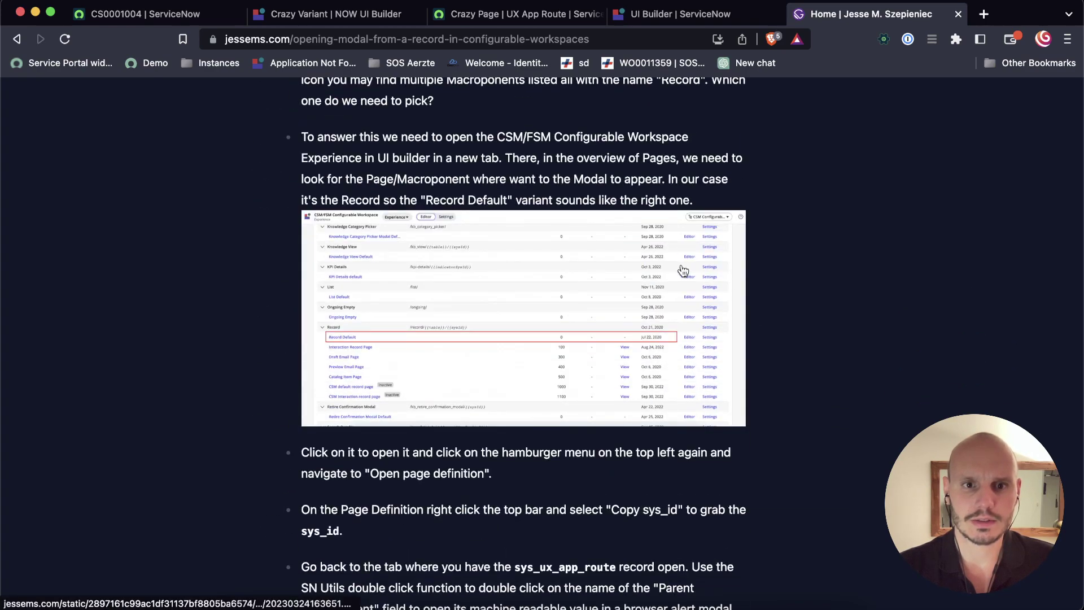
scroll(682, 270, "down", 15)
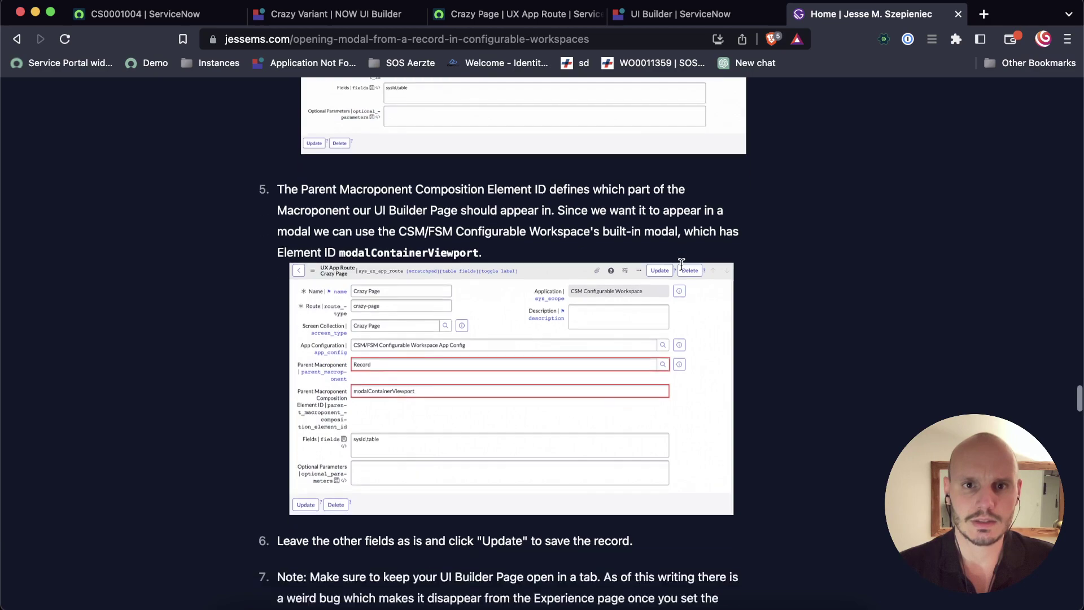
scroll(683, 268, "down", 10)
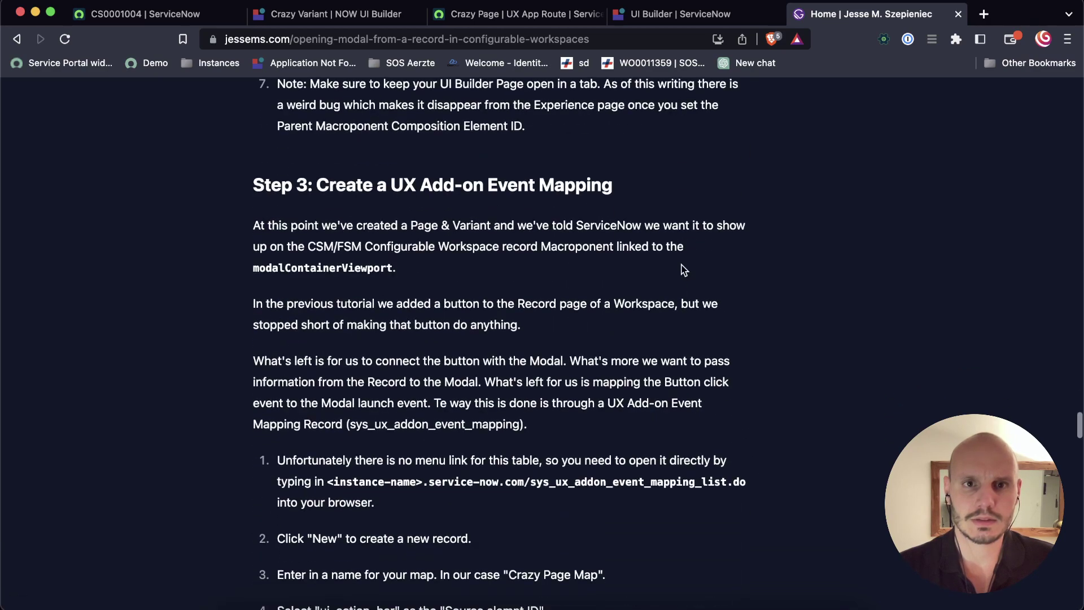
scroll(683, 270, "down", 2)
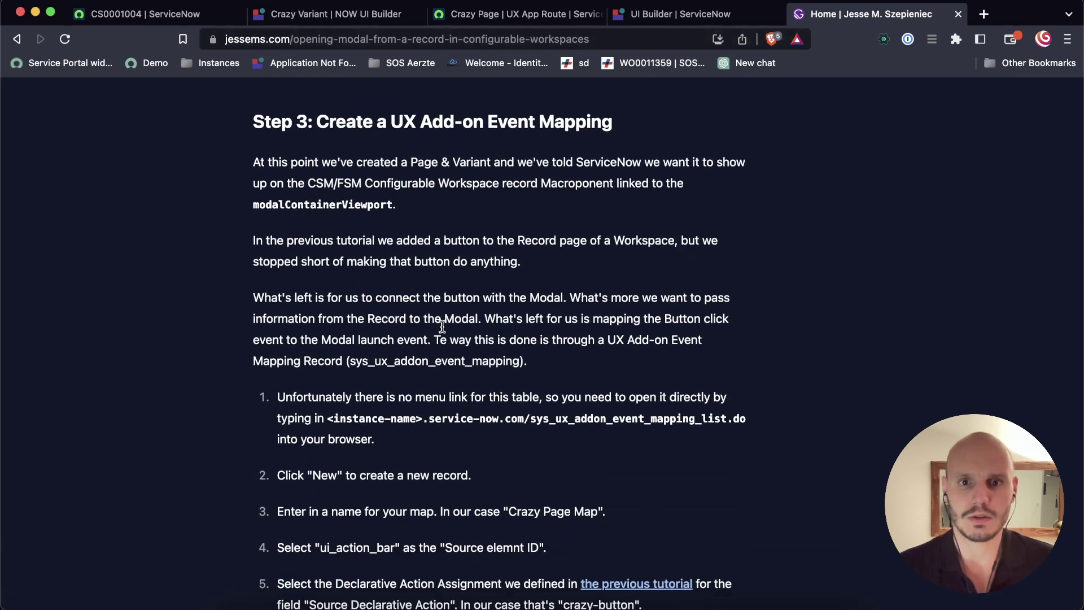
double_click(567, 420)
key("super+c")
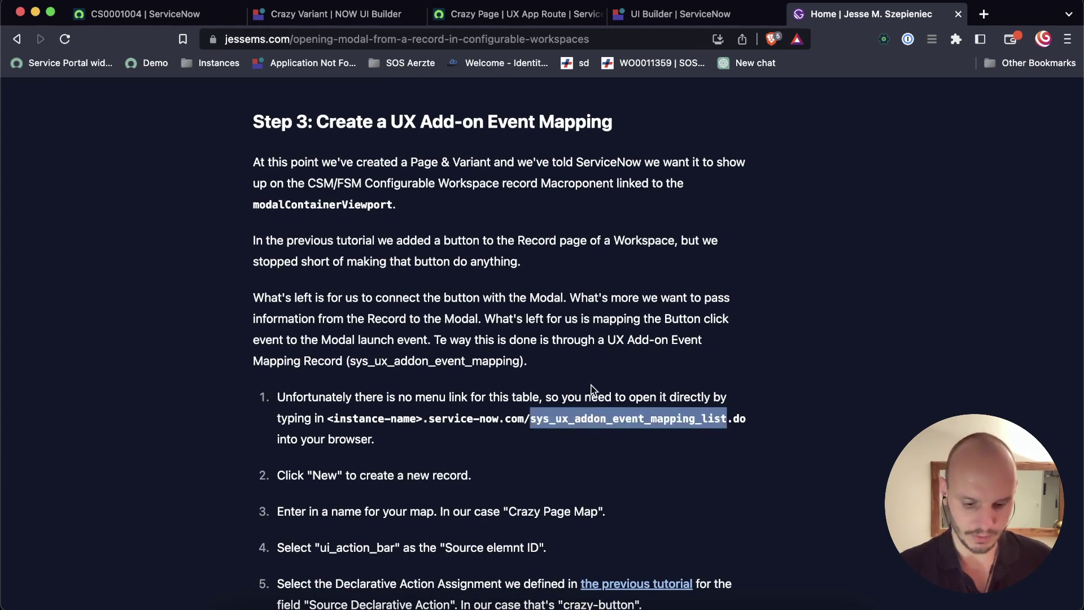
left_click(239, 14)
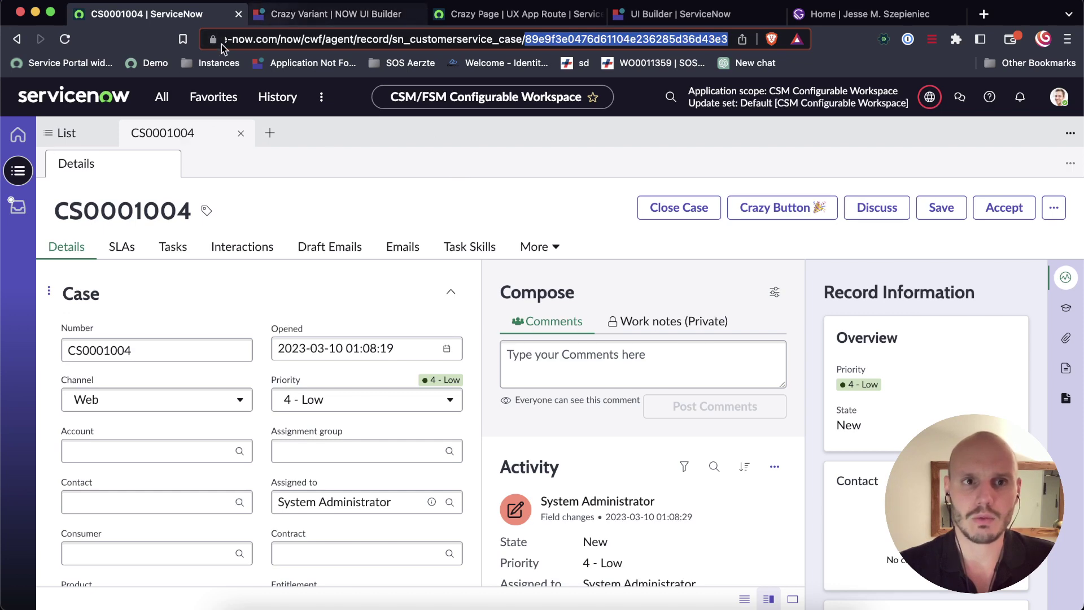
Replace the address path with sys_ux_addon_event_mapping_list.do to load the event mappings list
left_click(492, 12)
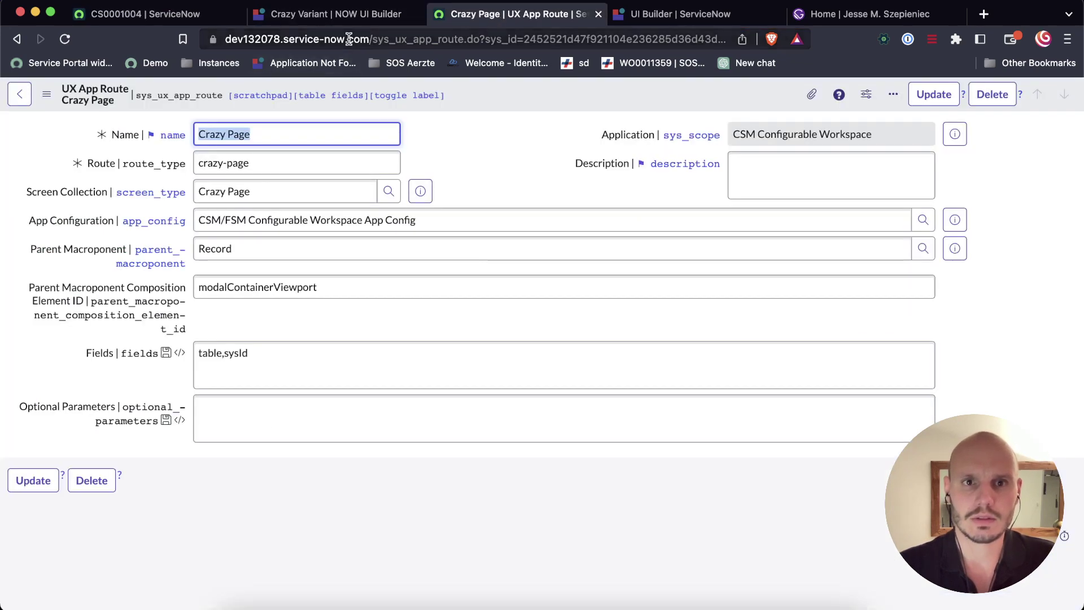
left_click_drag(369, 39, 828, 41)
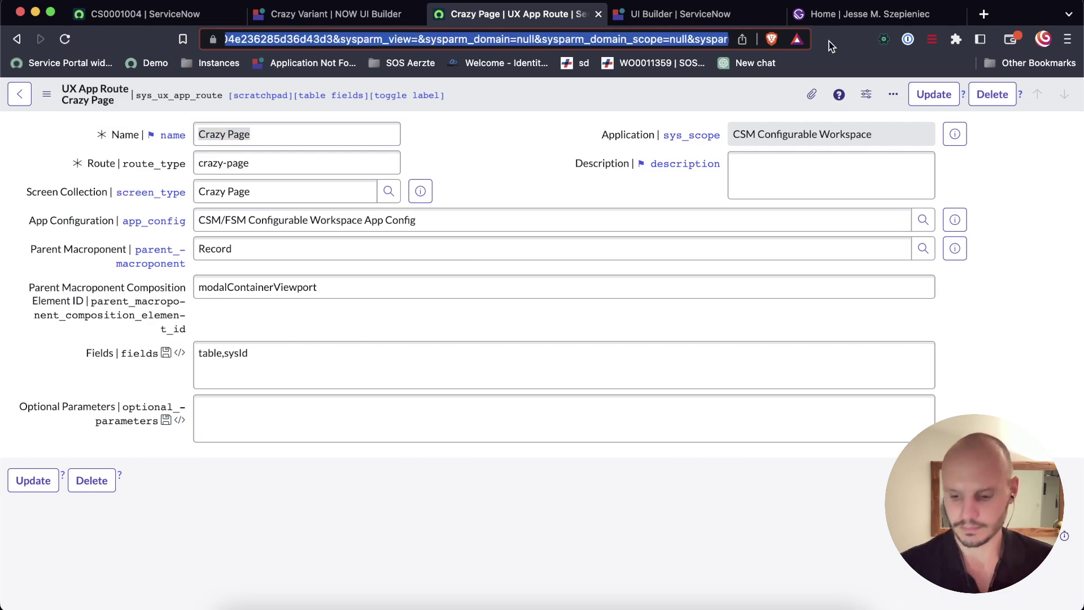
key("BackSpace")
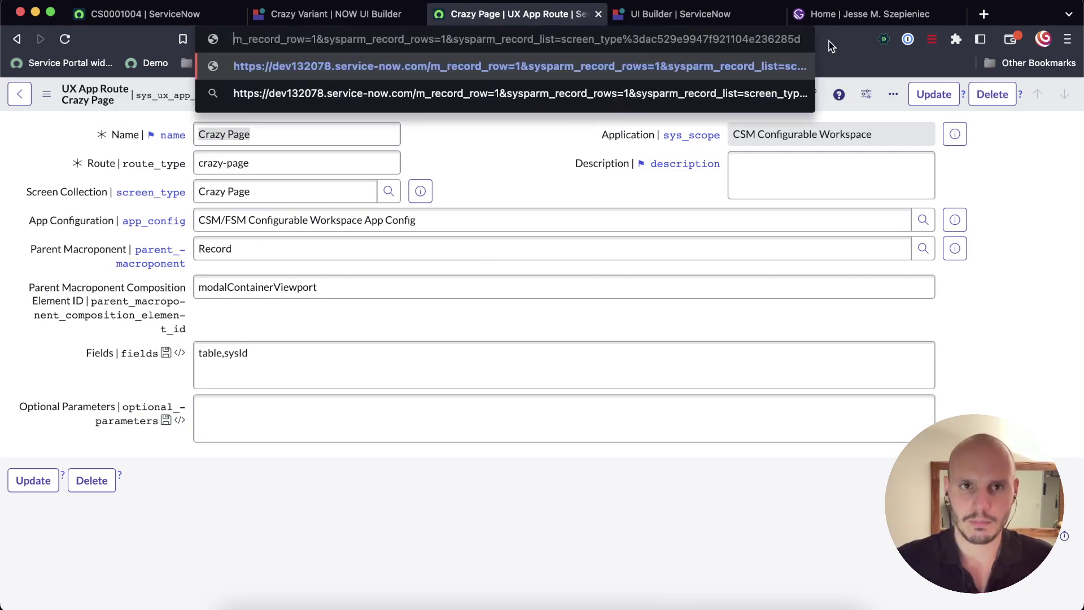
key("super+shift+Right")
key("BackSpace")
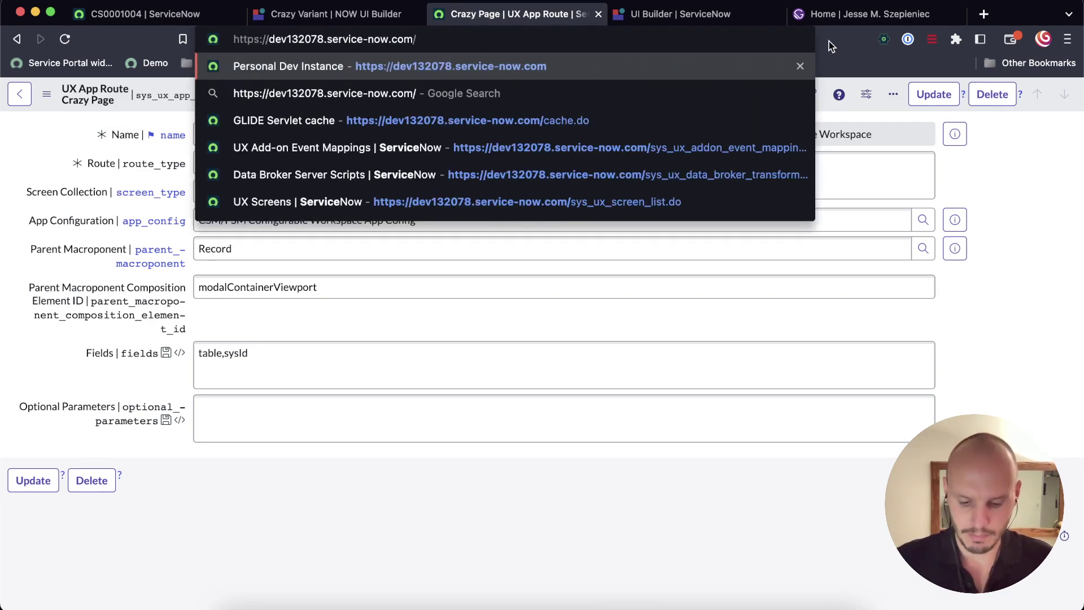
key("super+v")
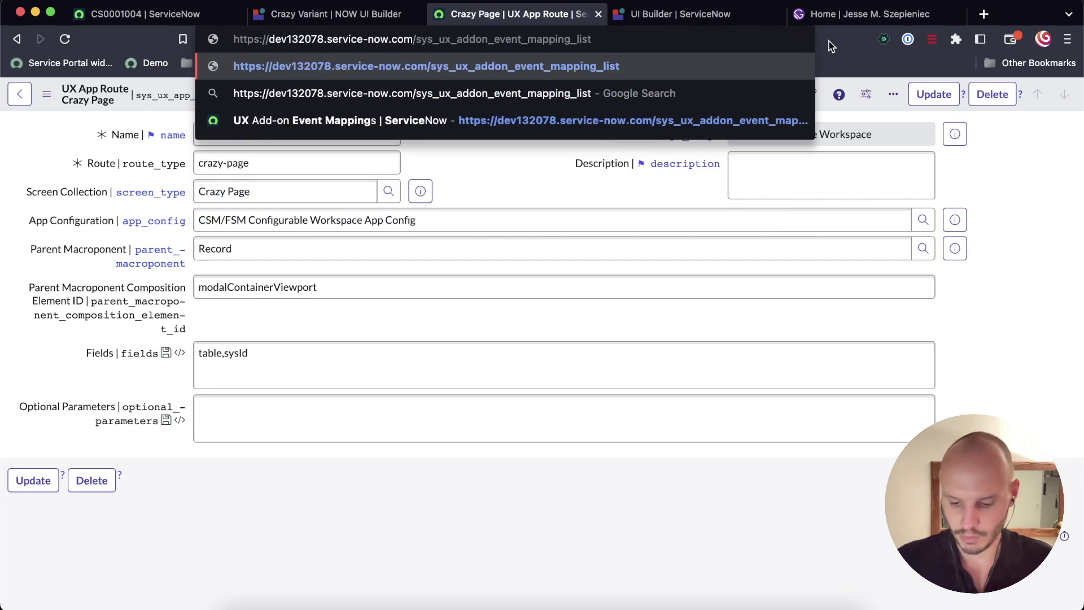
type(".do")
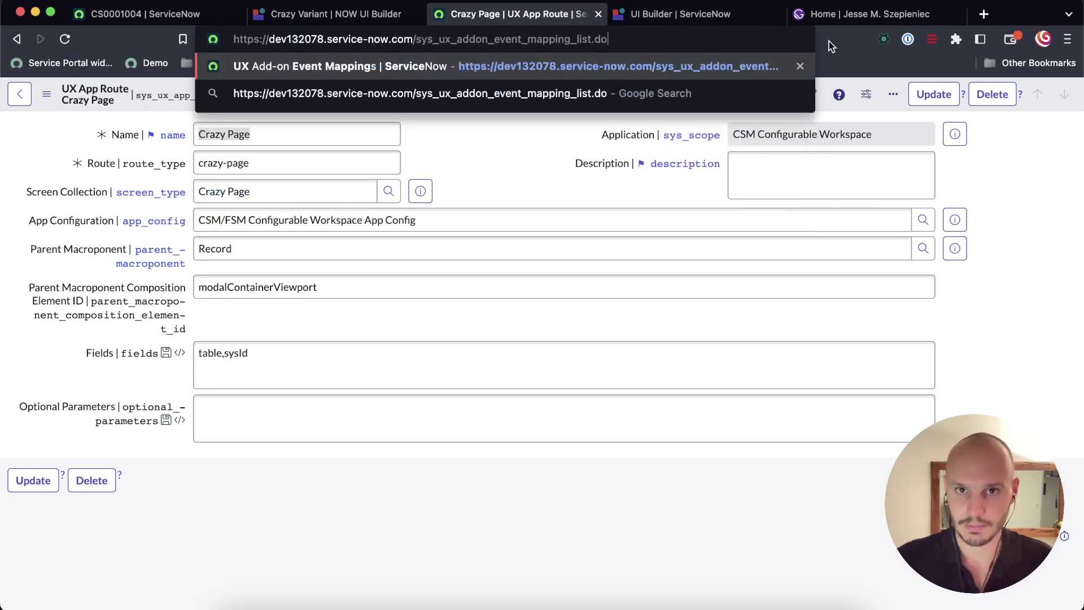
key("Return")
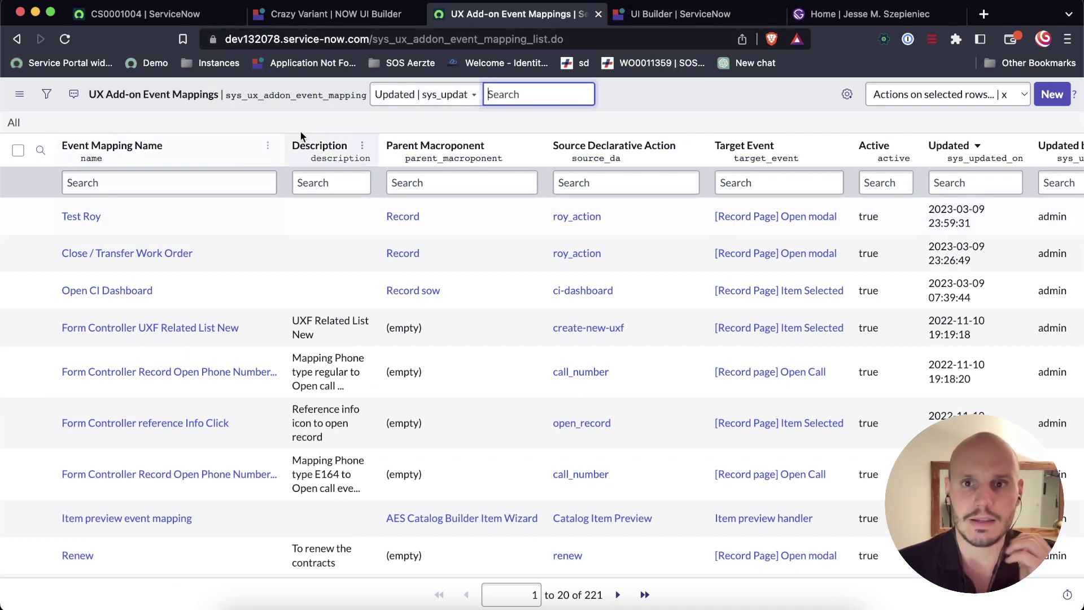
Create a new event mapping record named 'Crazy Mapping'
left_click(1052, 96)
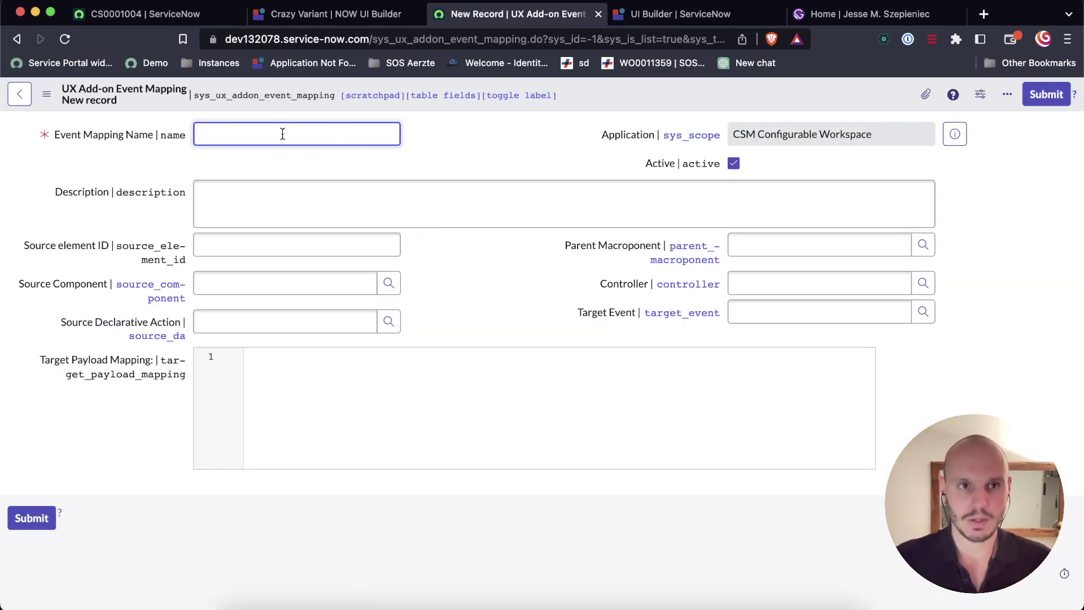
type("Crazy")
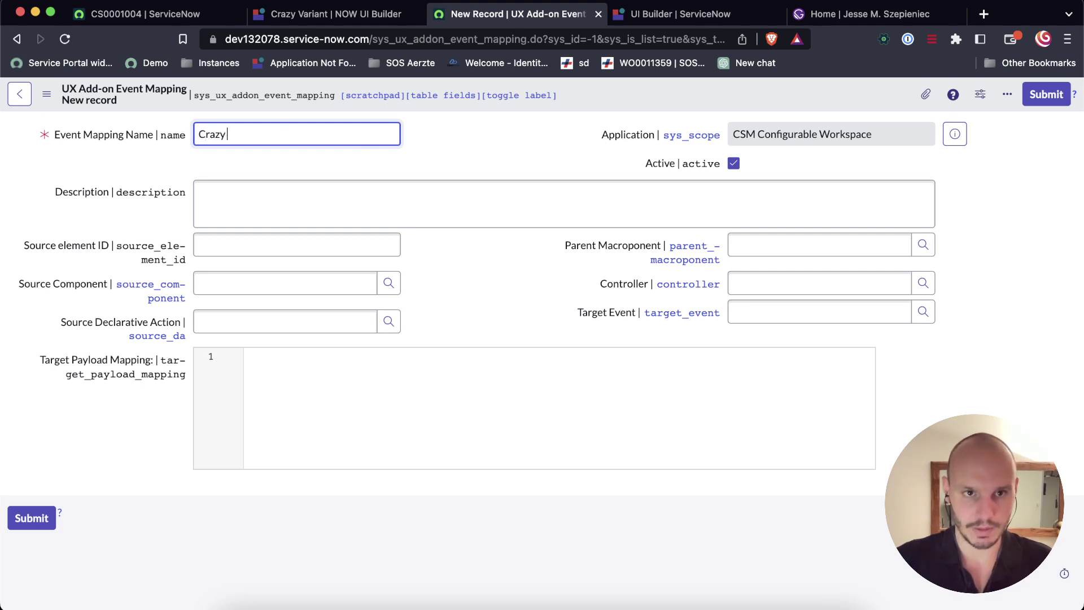
type(" Mapping")
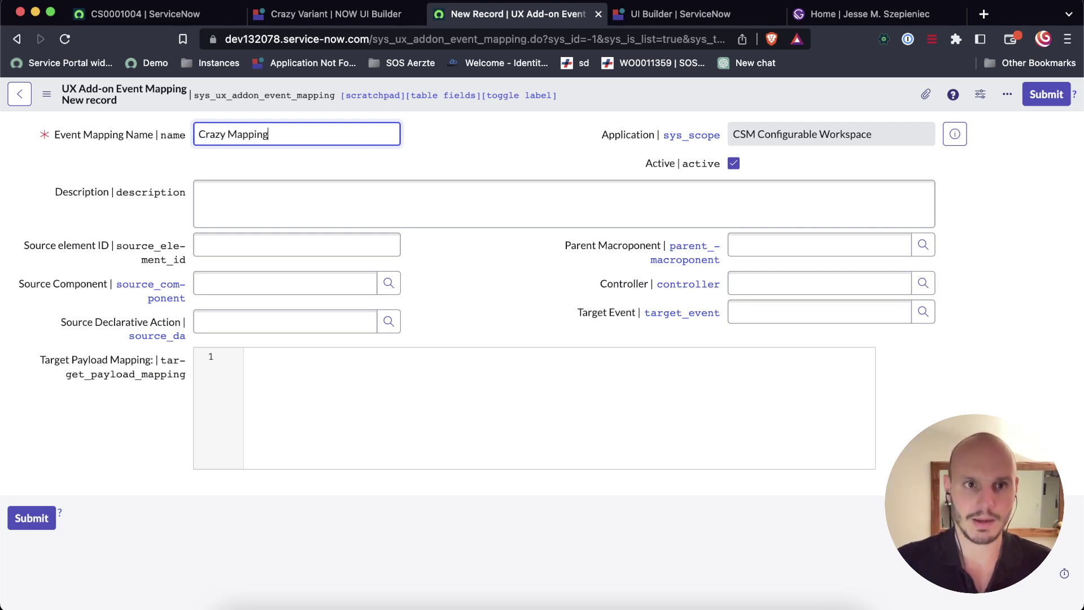
key("Tab")
left_click(333, 205)
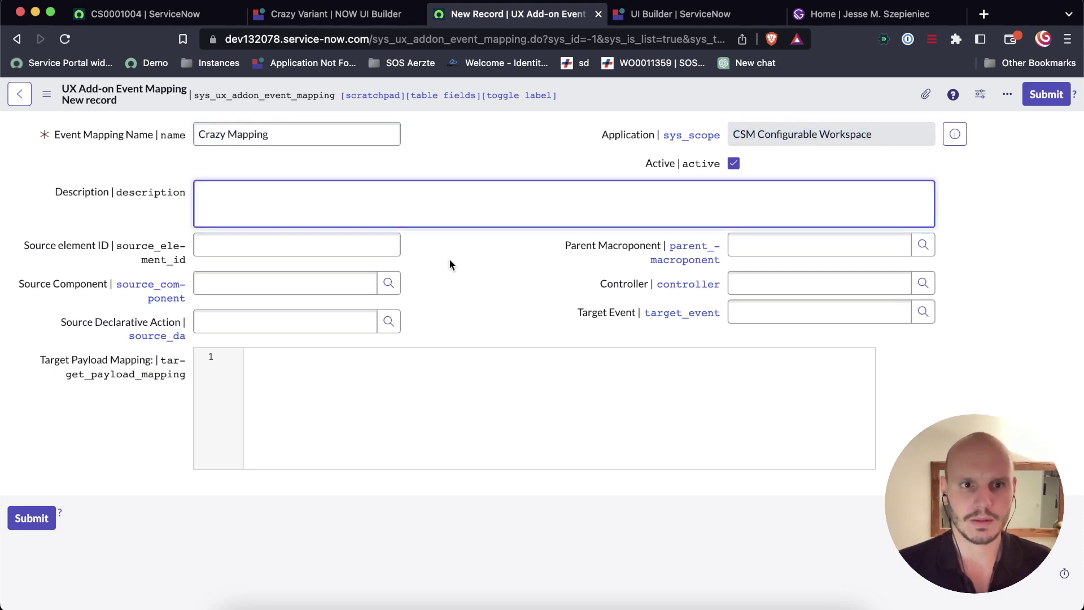
left_click(338, 244)
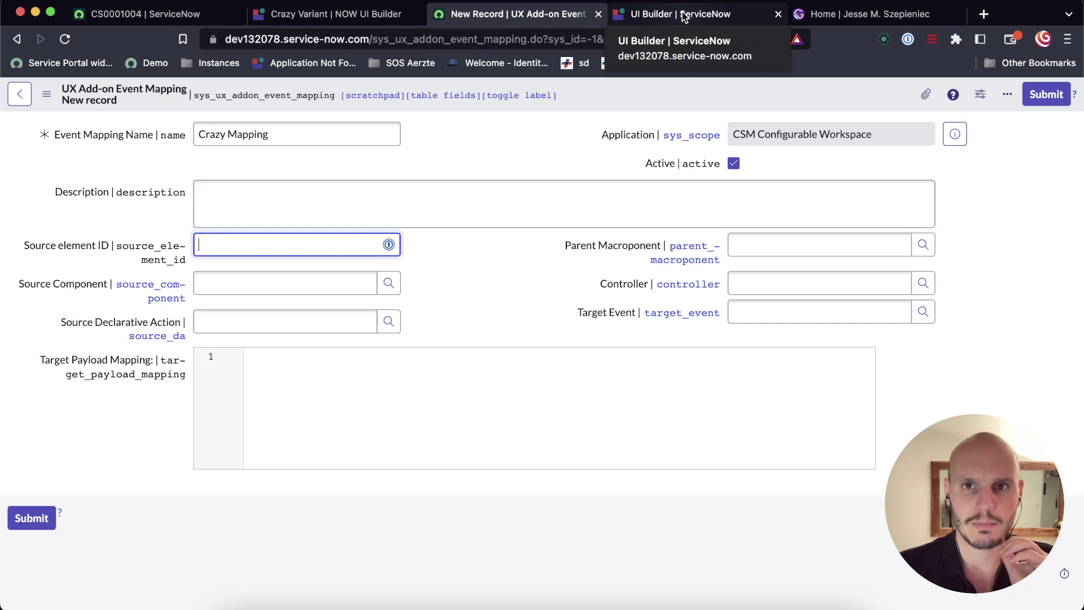
Copy ui_action_bar from the tutorial's step 4 and paste it as the Source element ID
left_click(872, 15)
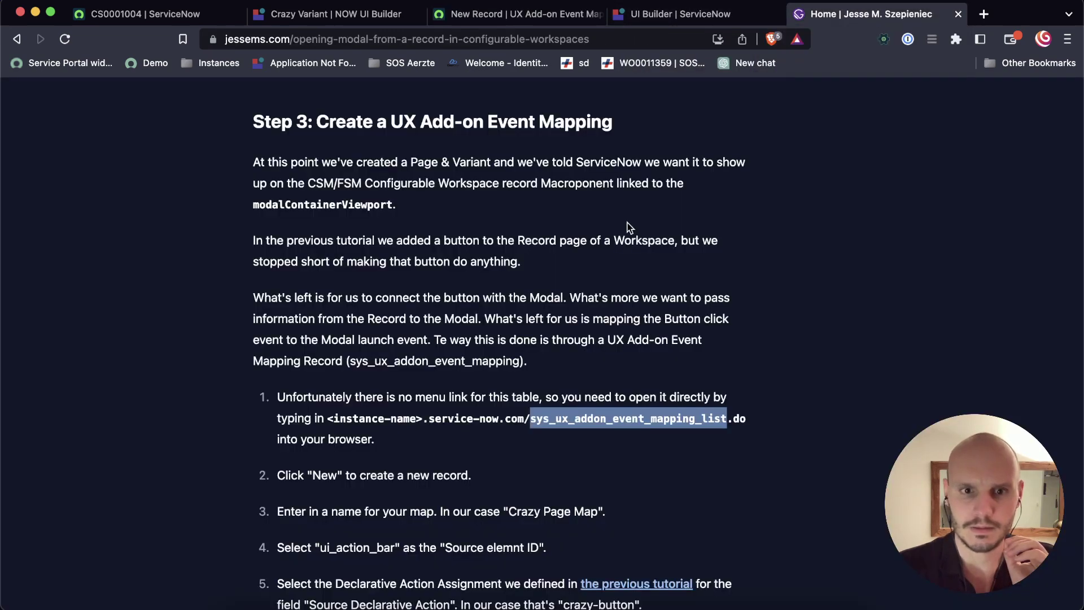
scroll(629, 226, "down", 1)
scroll(629, 226, "down", 1)
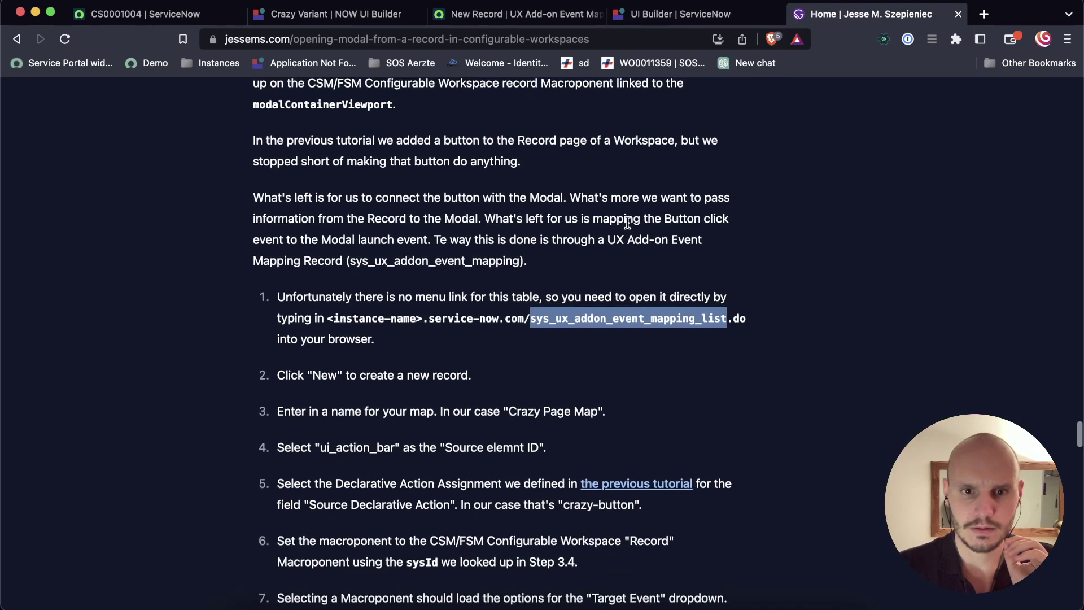
double_click(356, 446)
key("super+c")
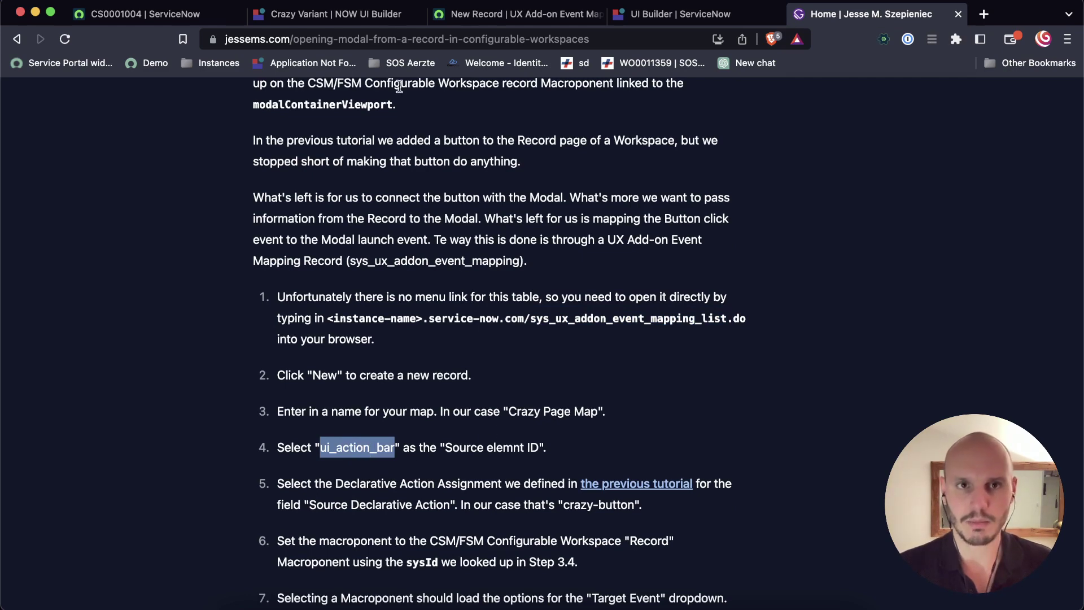
left_click(192, 17)
left_click(313, 19)
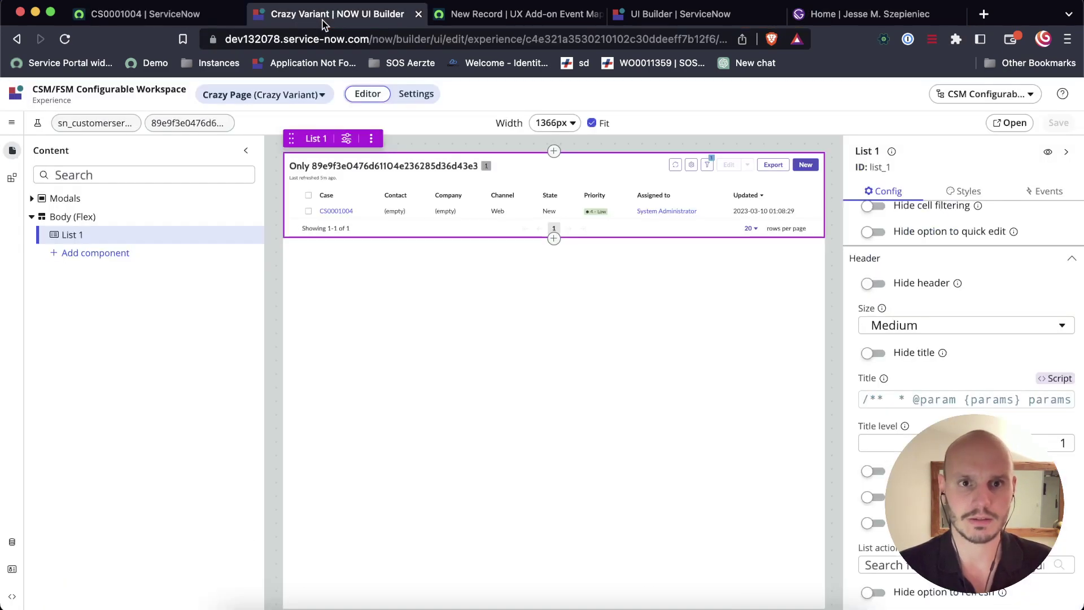
left_click(489, 19)
key("super+v")
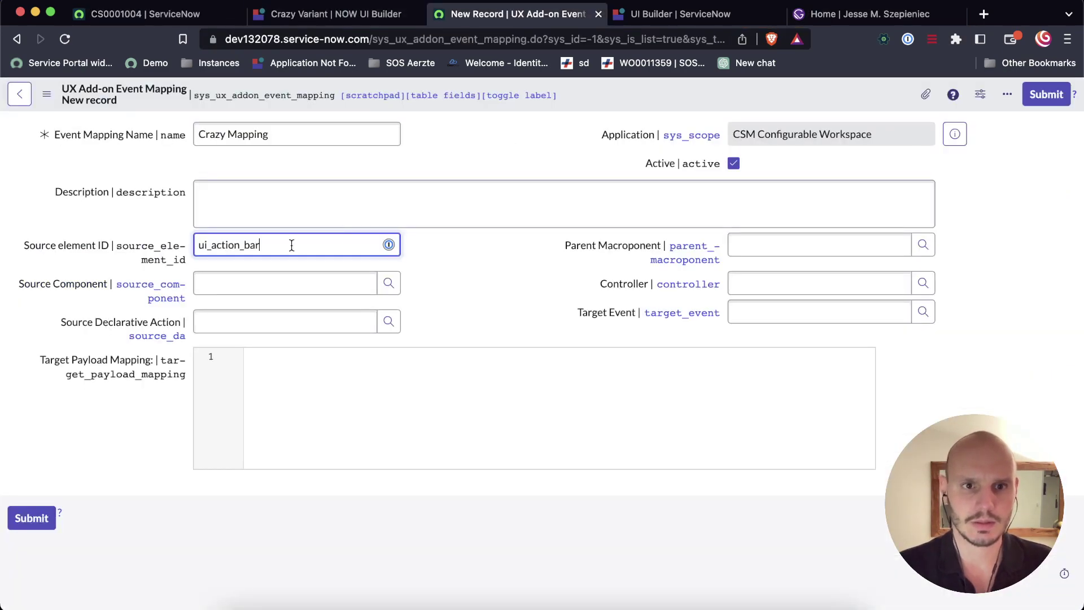
left_click(400, 206)
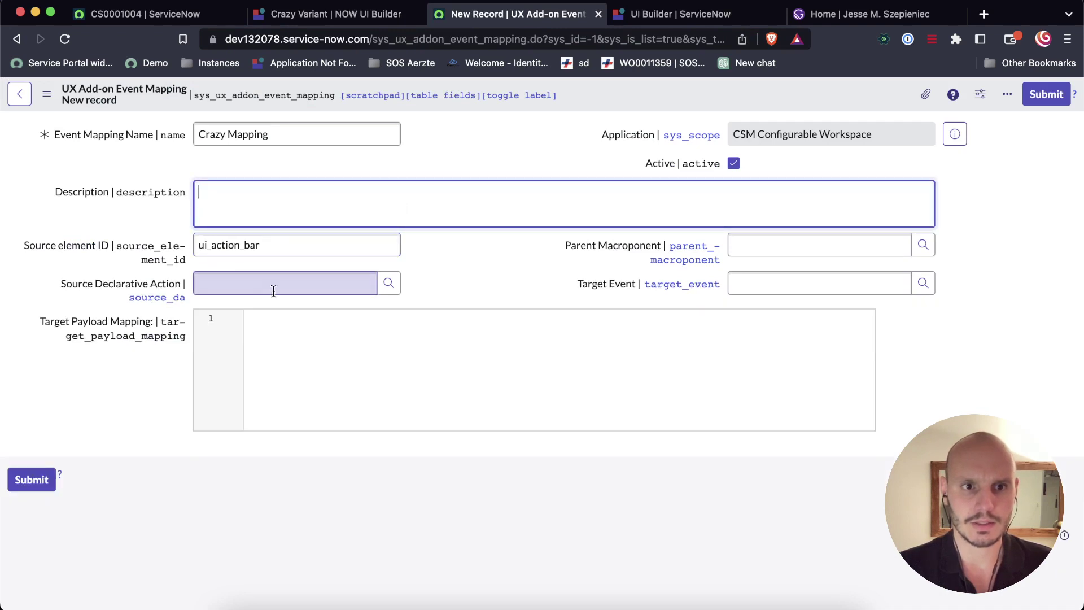
Choose crazy-button from Action Assignments as the Source Declarative Action
left_click(338, 283)
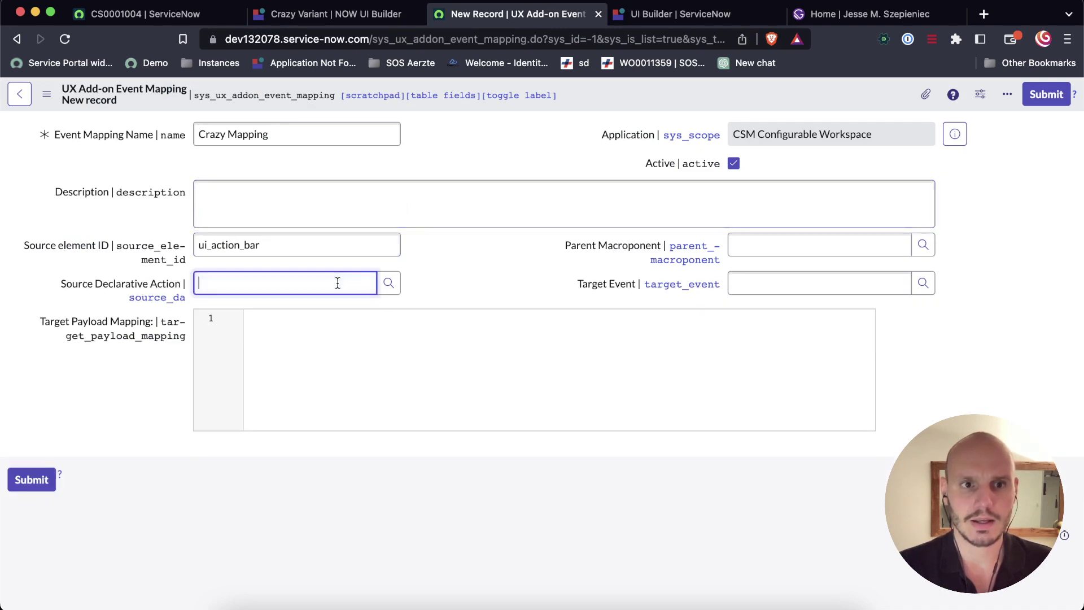
left_click(388, 284)
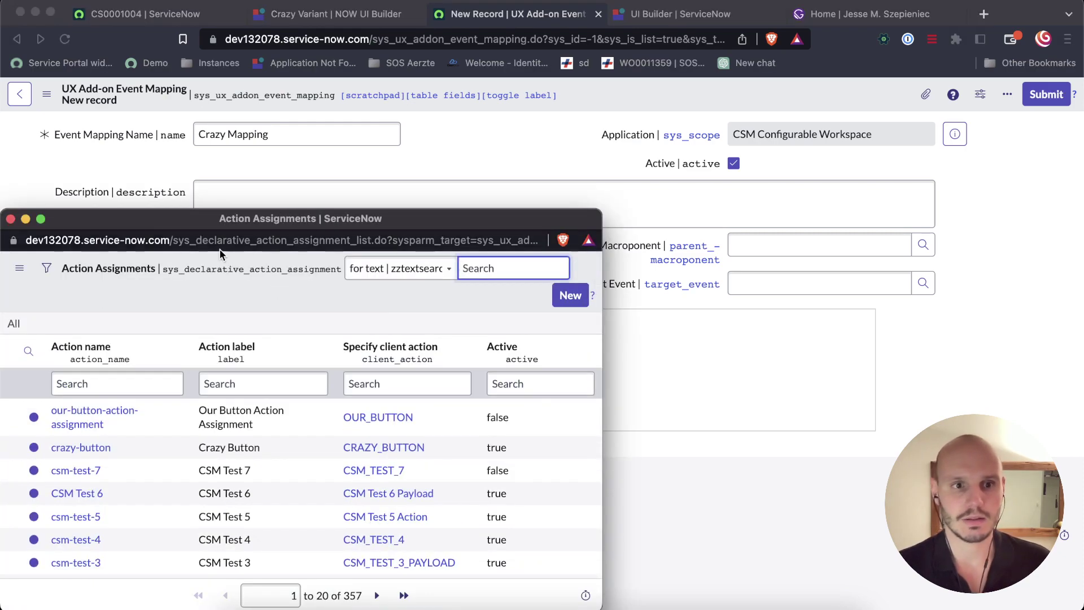
left_click(80, 447)
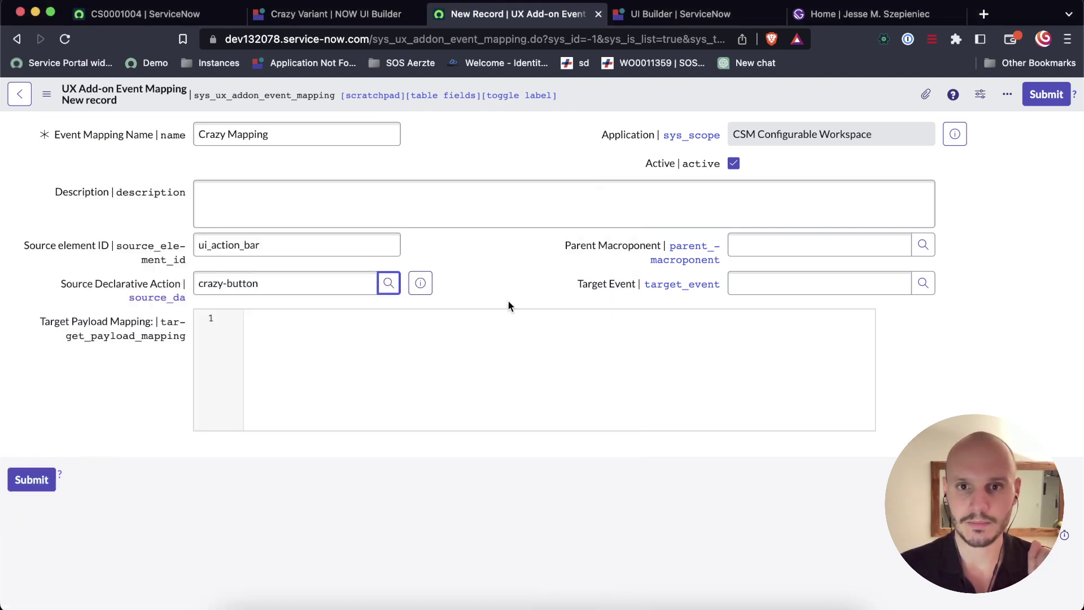
left_click(500, 282)
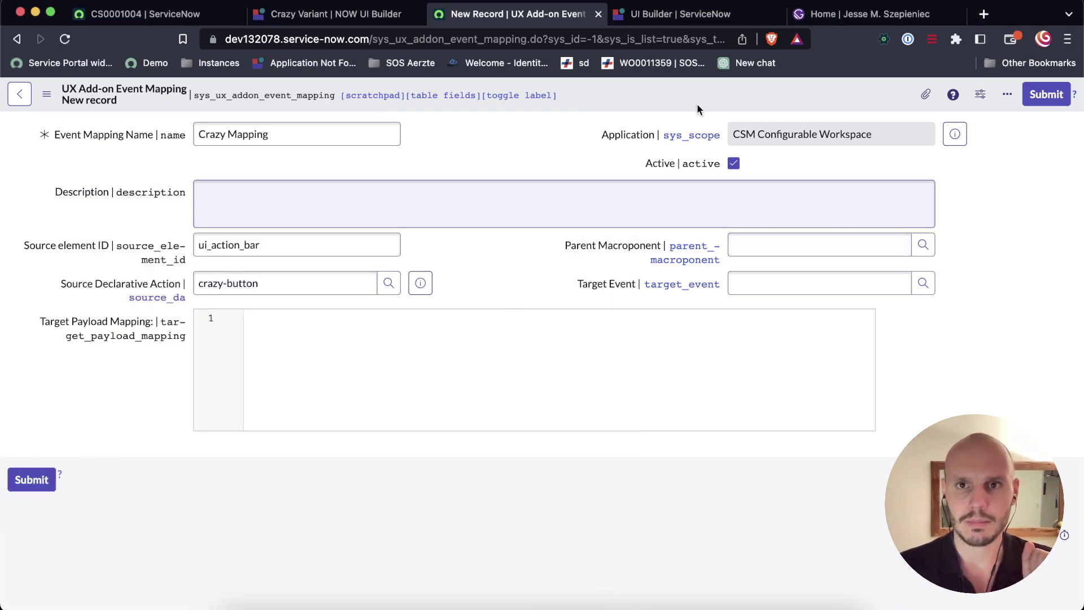
Open Record Default's page definition via Developer options, copy the Record macroponent sys_id, then close it
left_click(700, 13)
scroll(347, 264, "down", 6)
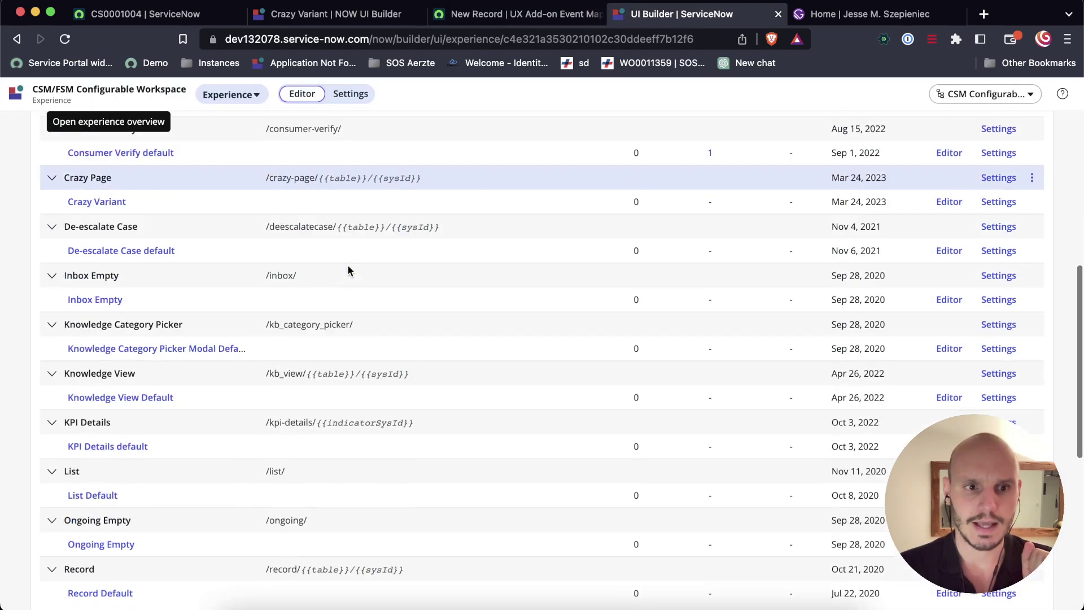
left_click(121, 337)
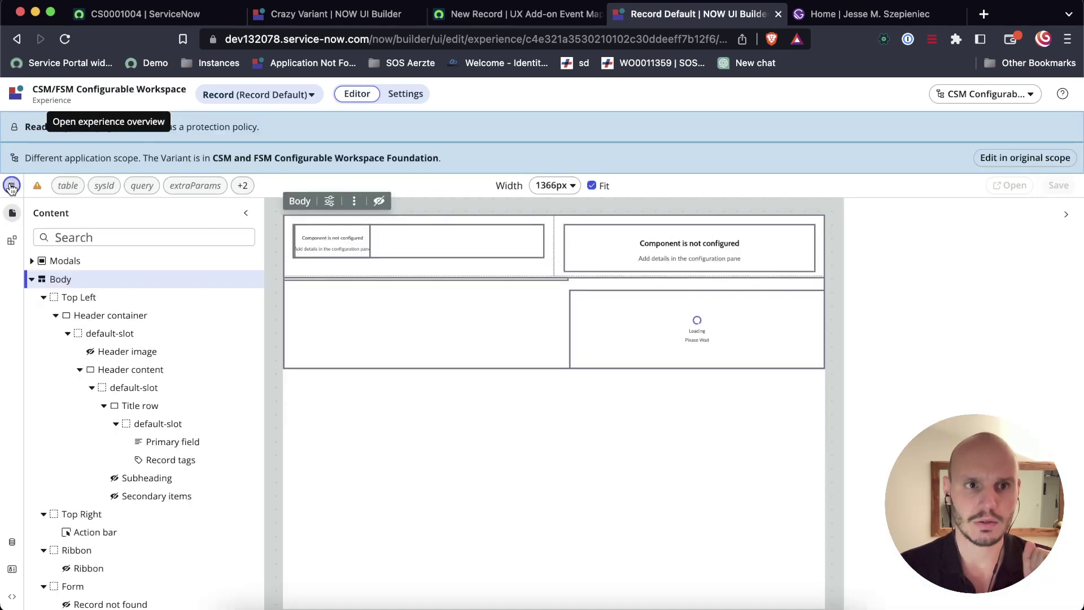
left_click(11, 185)
mouse_move(90, 233)
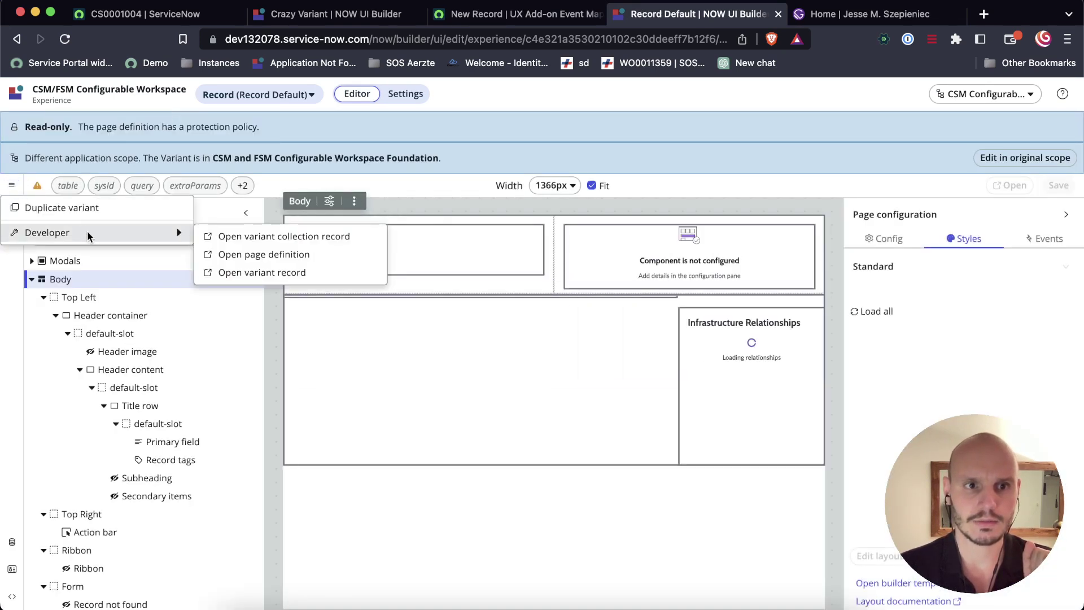
left_click(276, 252)
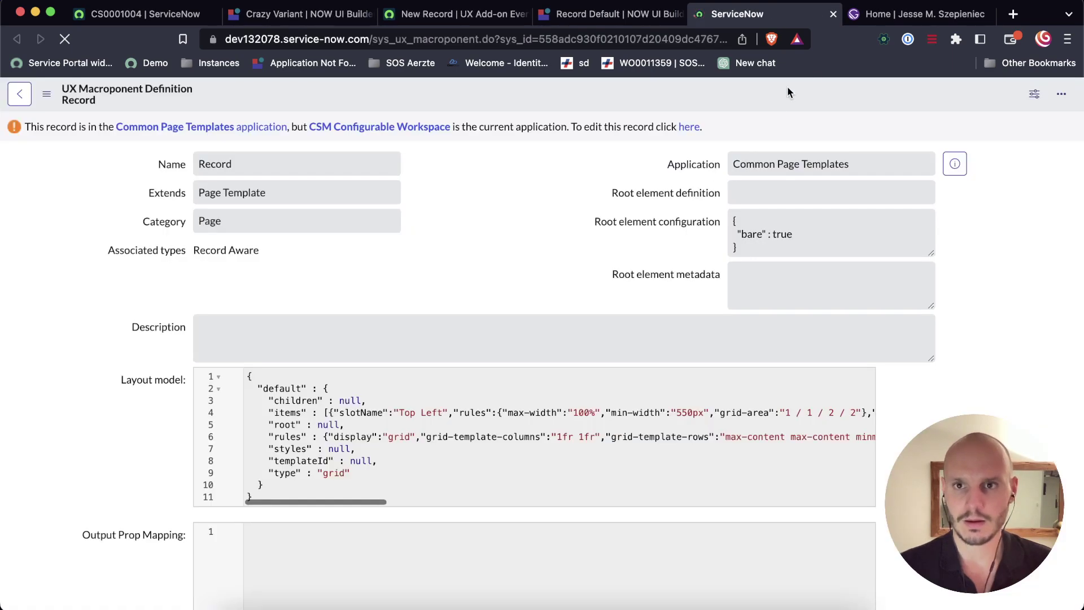
right_click(791, 87)
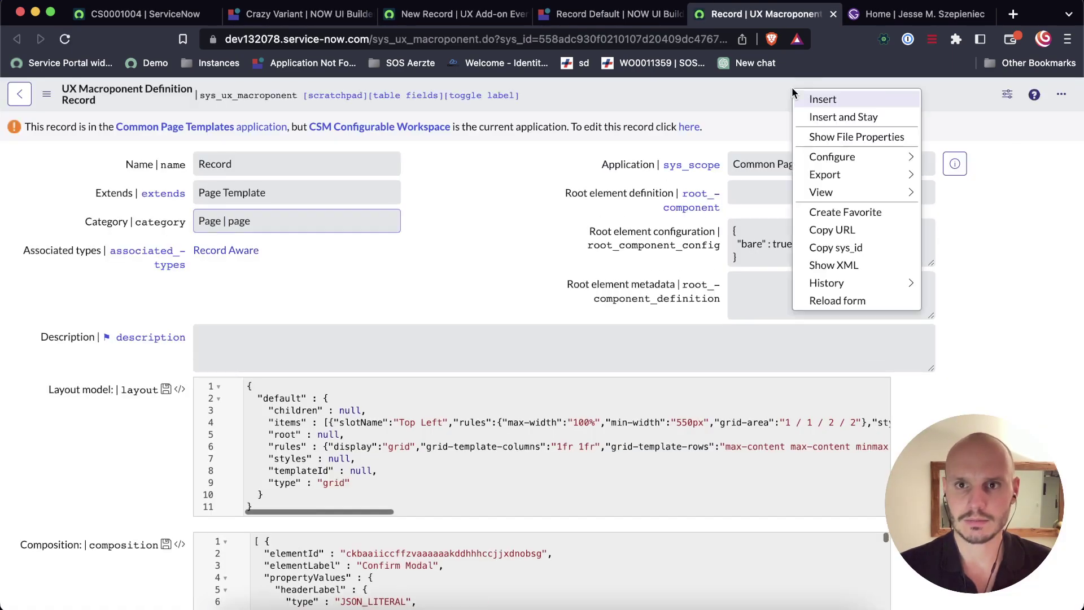
left_click(847, 247)
left_click(833, 14)
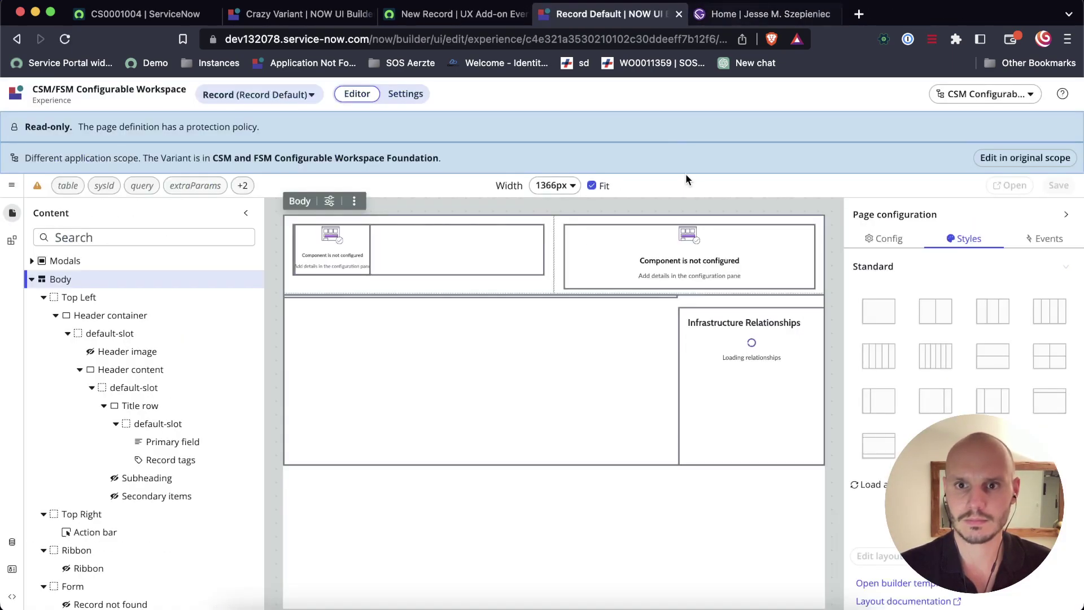
Set the Parent Macroponent to Record by pasting its copied sys_id
left_click(150, 14)
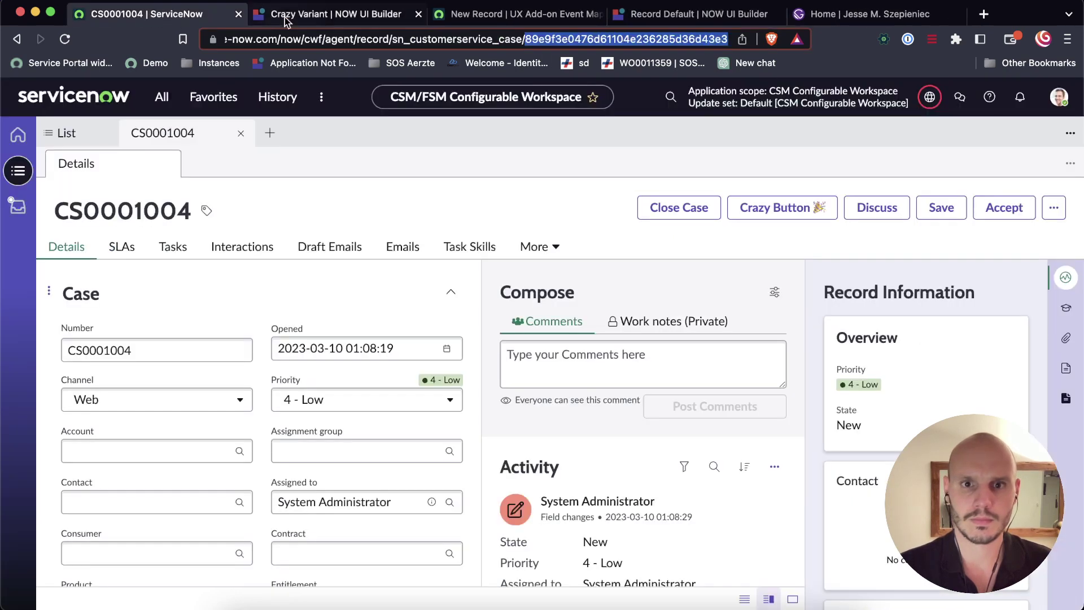
left_click(508, 15)
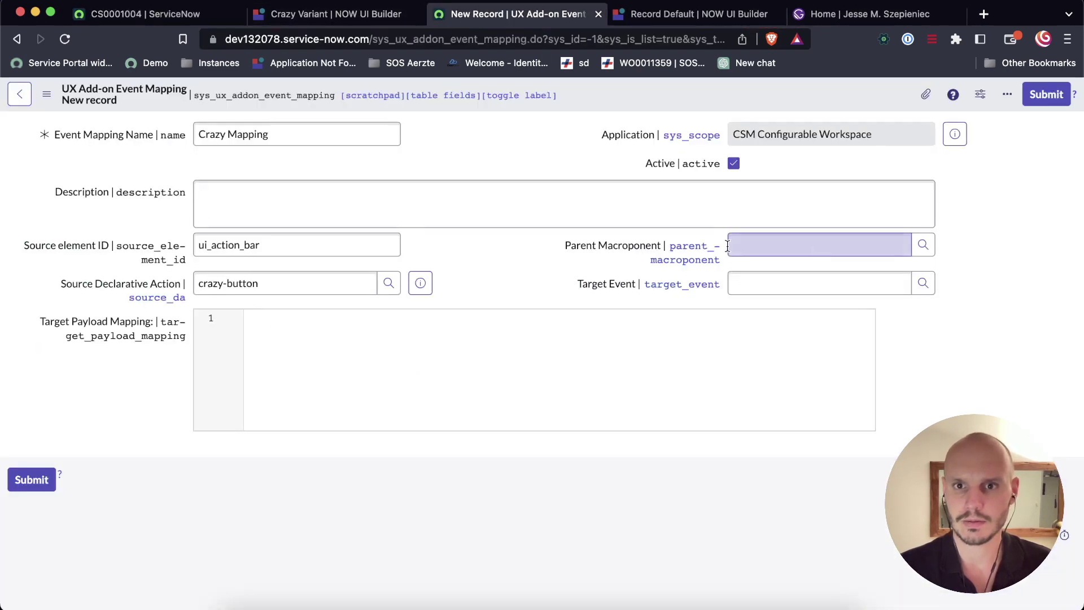
double_click(635, 246)
key("ctrl+v")
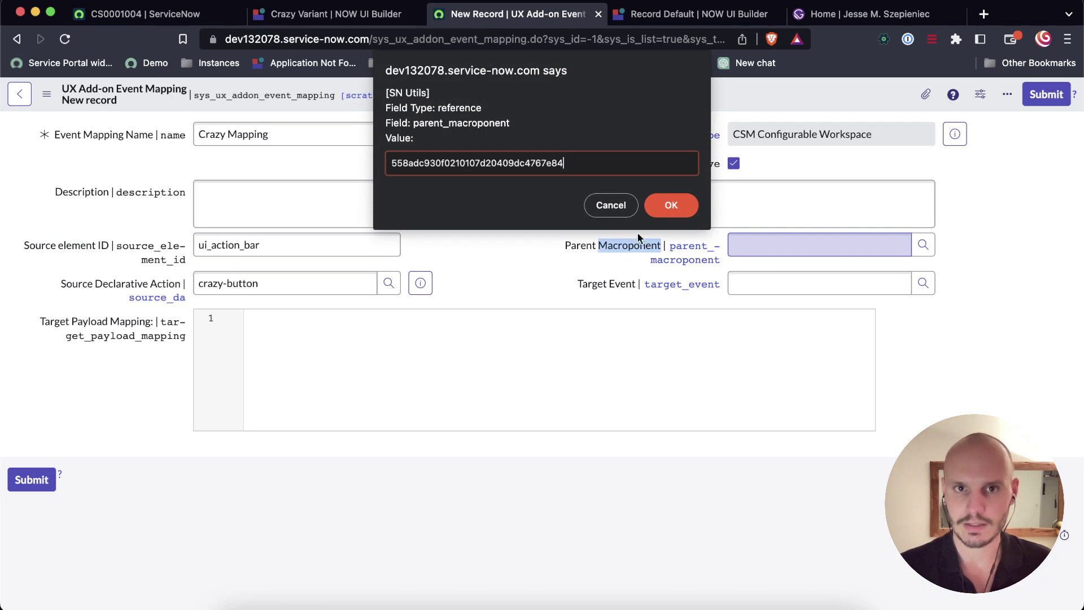
left_click(693, 204)
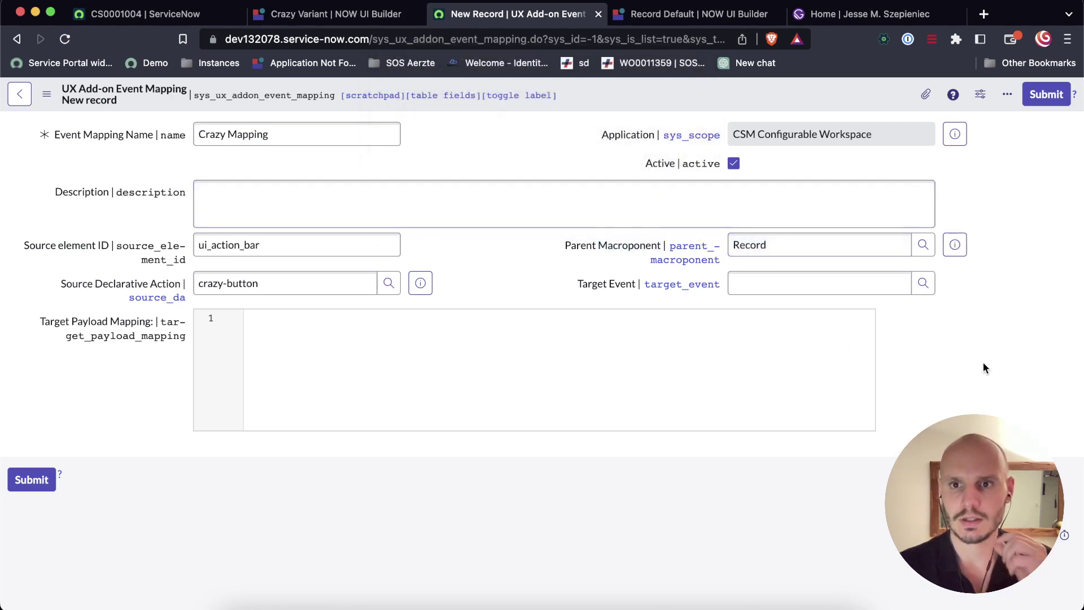
Choose [Record Page] Open modal as the Target Event from the UX Events list
left_click(852, 282)
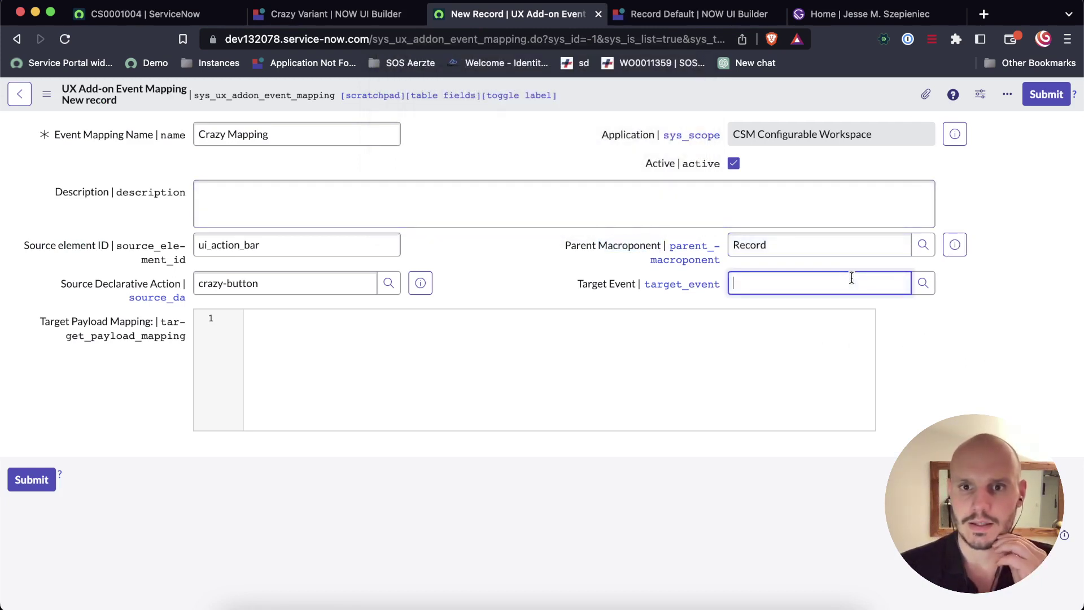
left_click(922, 284)
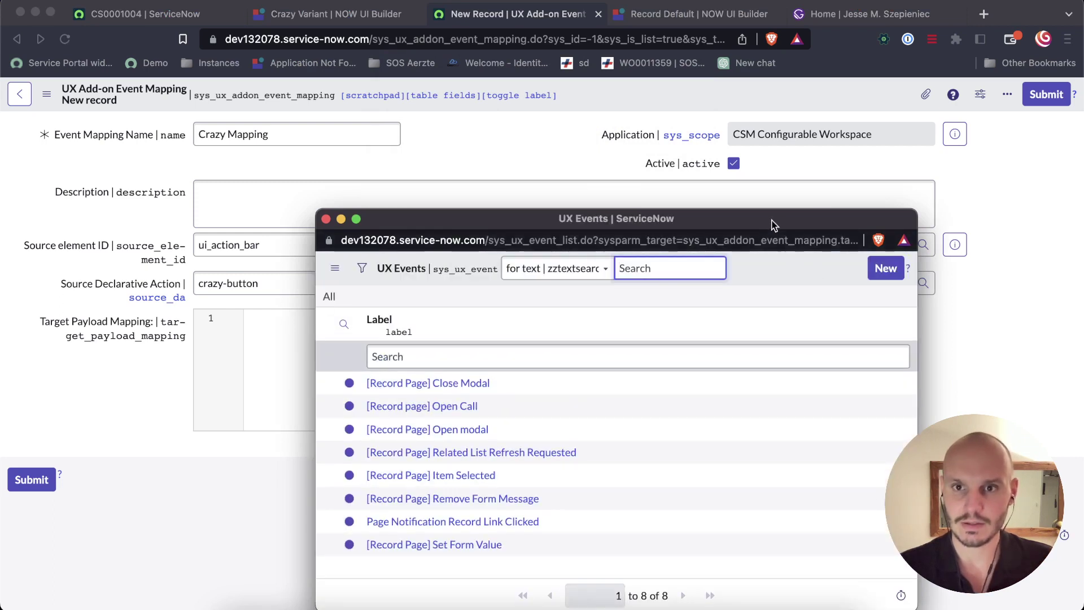
left_click_drag(772, 221, 543, 220)
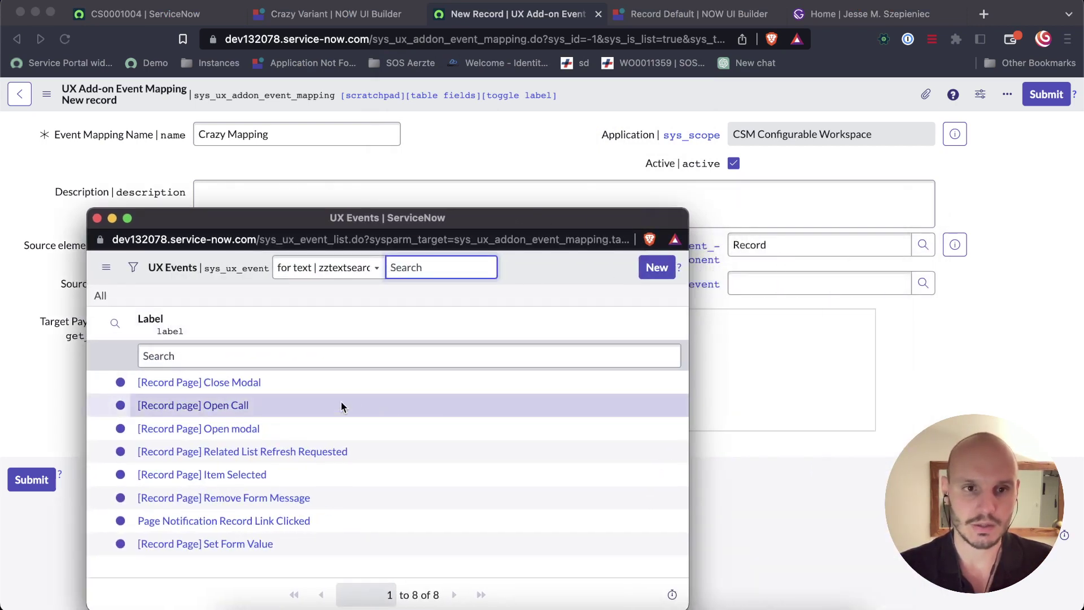
left_click(224, 430)
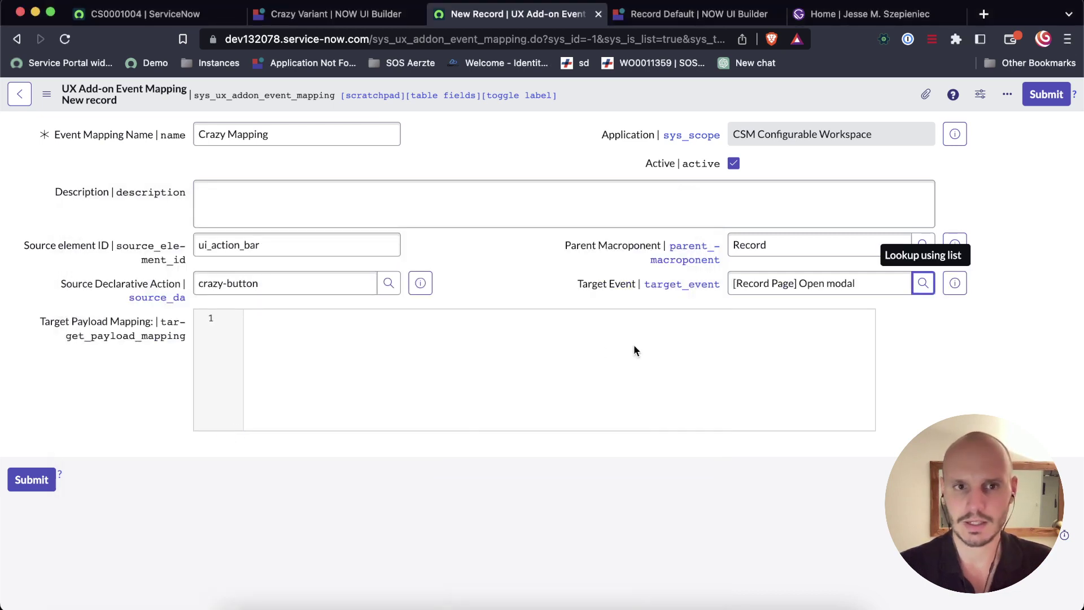
left_click(426, 377)
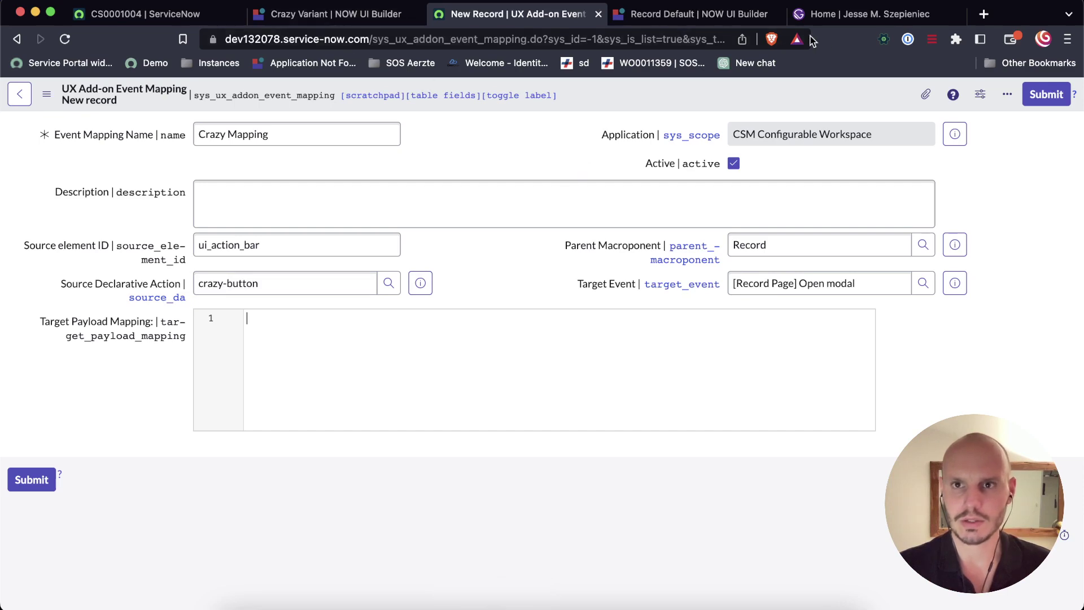
Copy step 8's payload mapping JSON and review its route, size and fields bindings
left_click(812, 14)
scroll(528, 278, "down", 7)
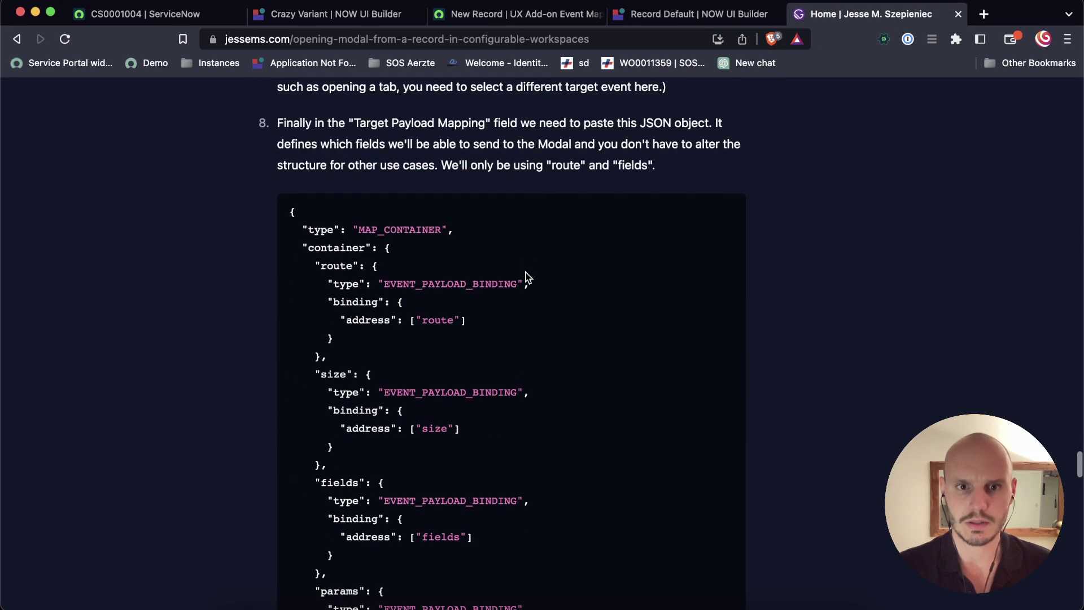
left_click_drag(290, 210, 326, 575)
key("super+c")
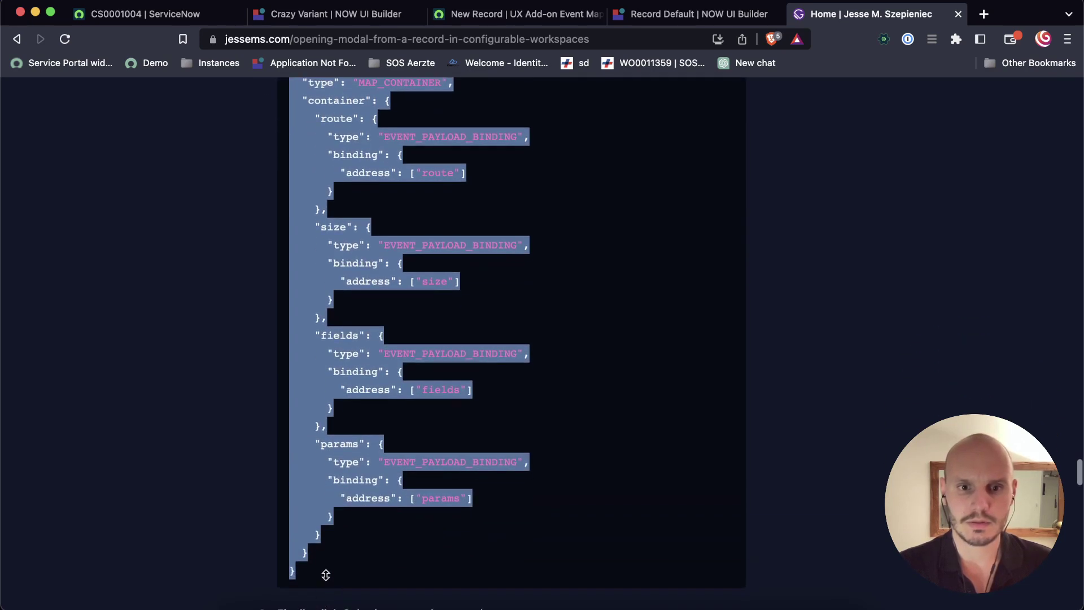
left_click(558, 315)
scroll(461, 295, "up", 2)
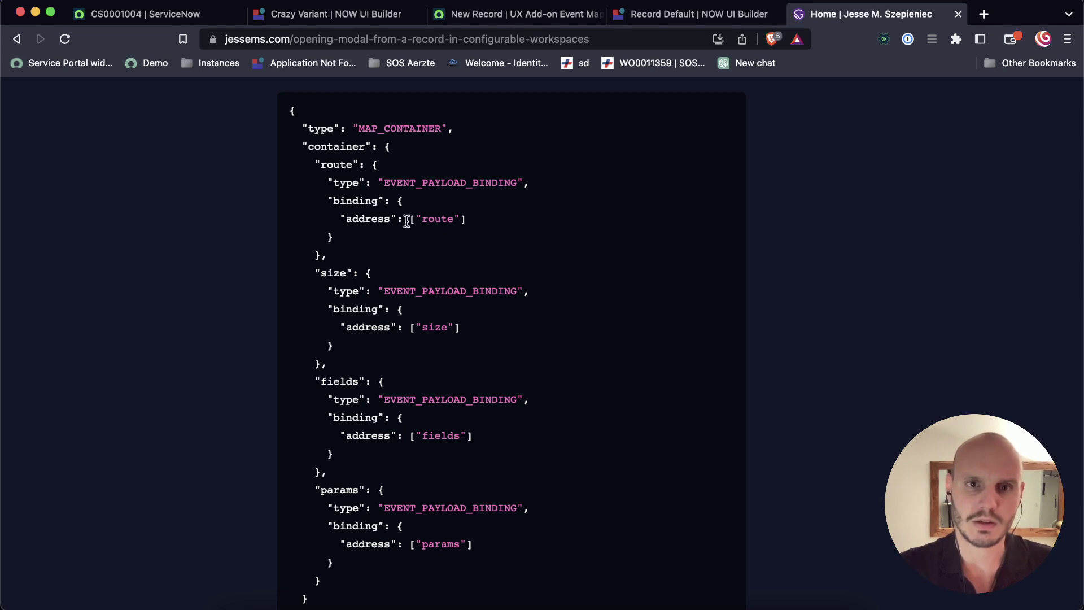
left_click_drag(415, 220, 459, 220)
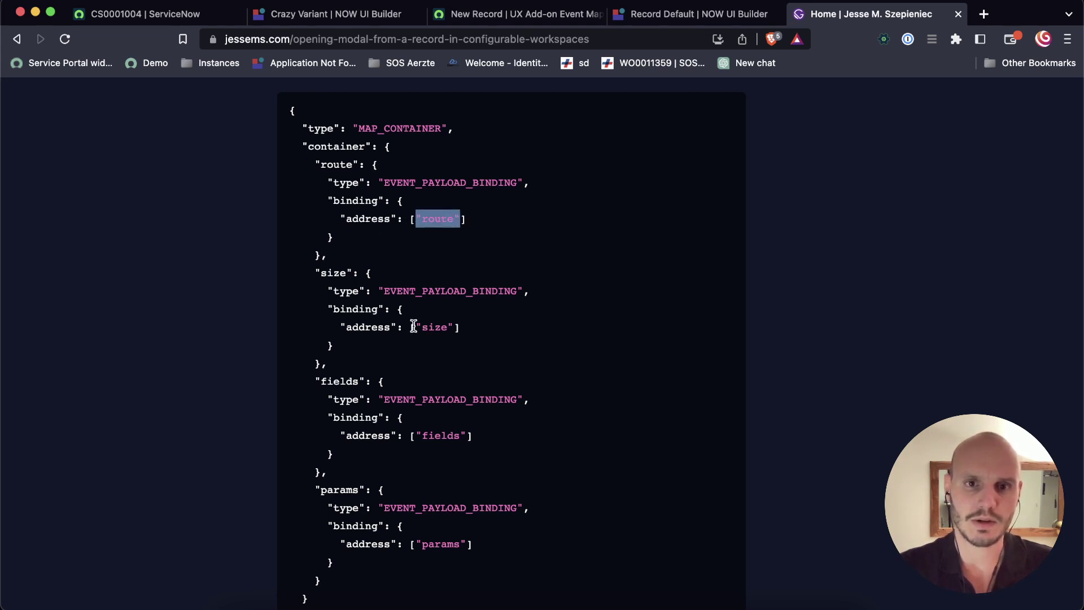
left_click_drag(416, 328, 459, 328)
left_click(459, 332)
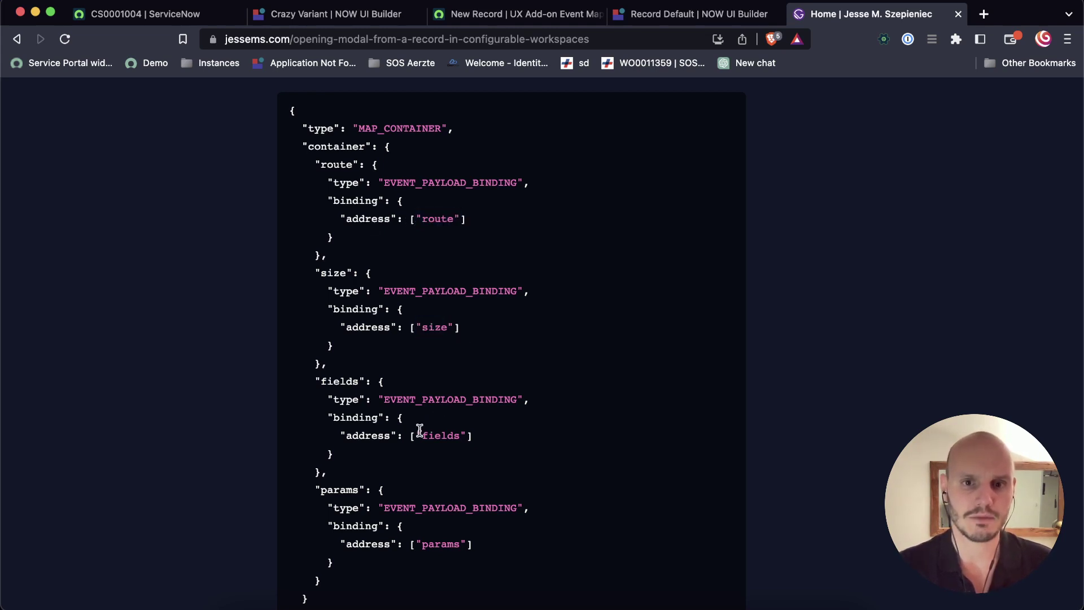
left_click_drag(417, 435, 479, 435)
left_click(479, 436)
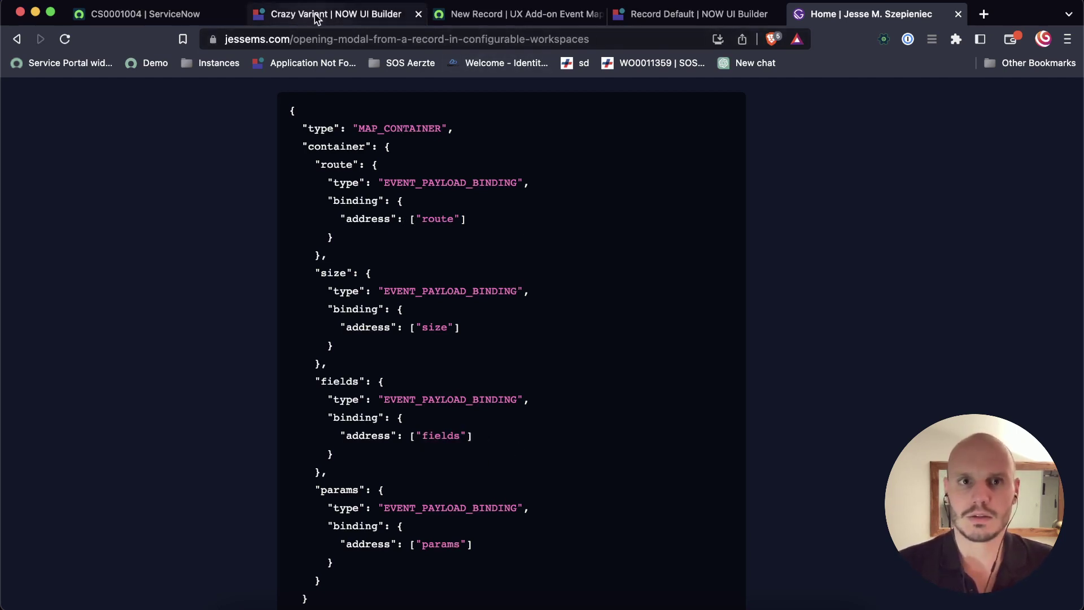
left_click(511, 14)
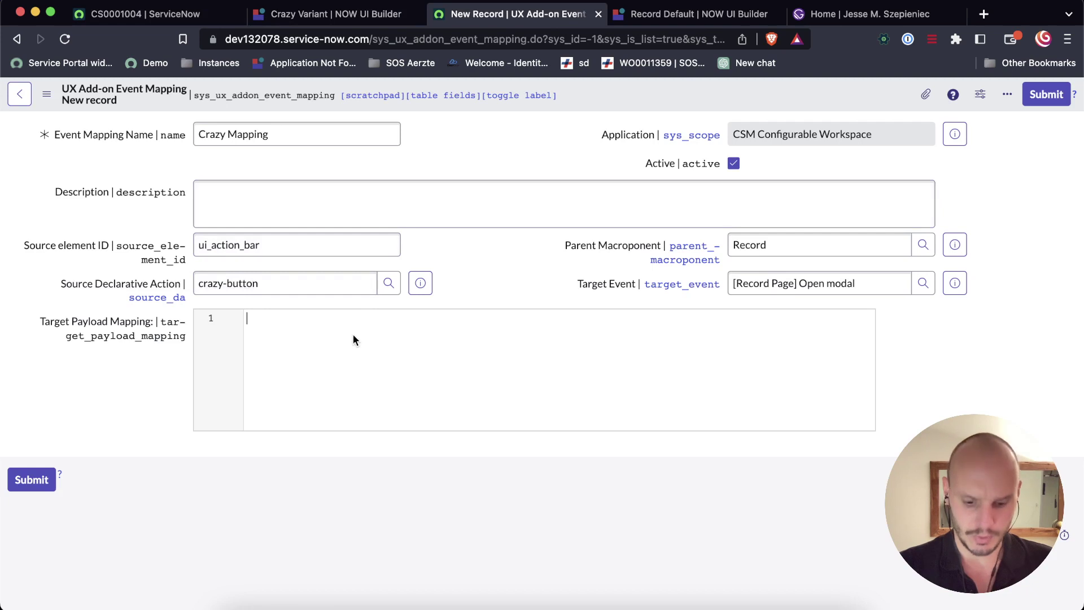
Paste the JSON into Target Payload Mapping and save the Crazy Mapping record
key("super+v")
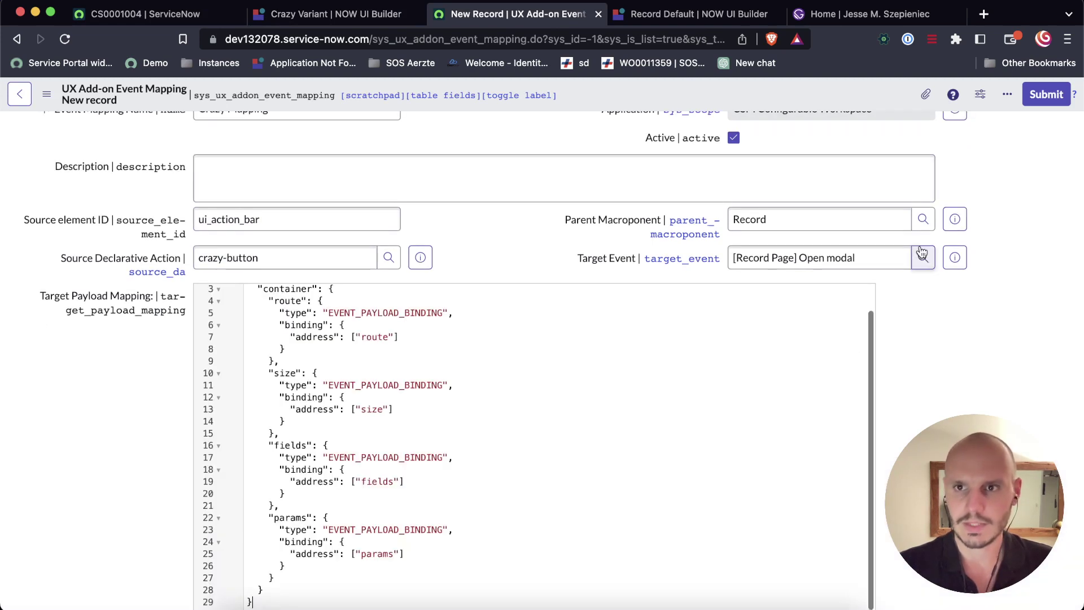
scroll(946, 375, "down", 3)
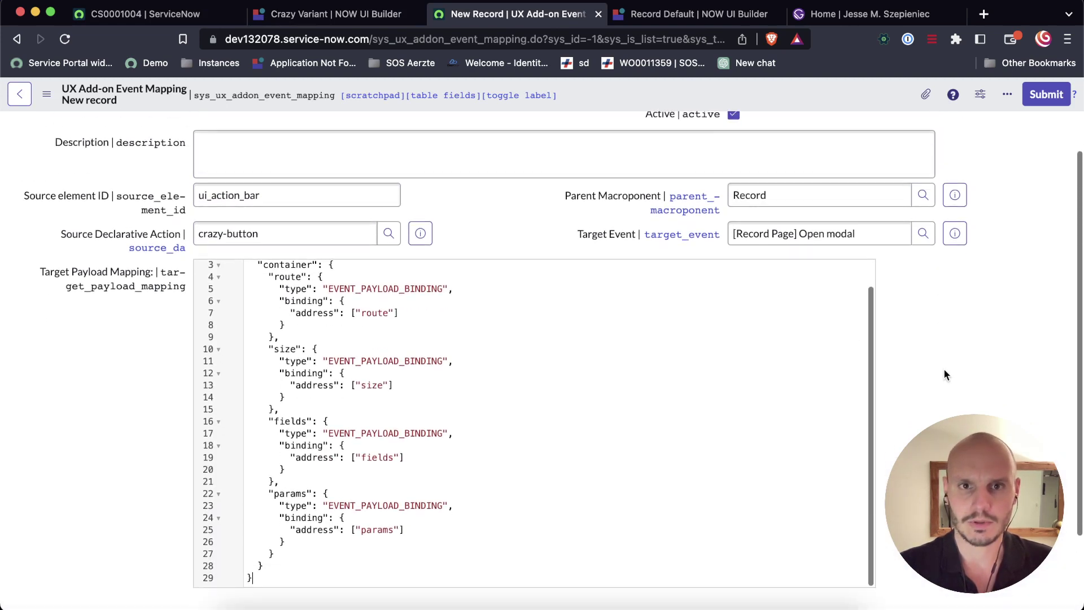
scroll(830, 407, "up", 8)
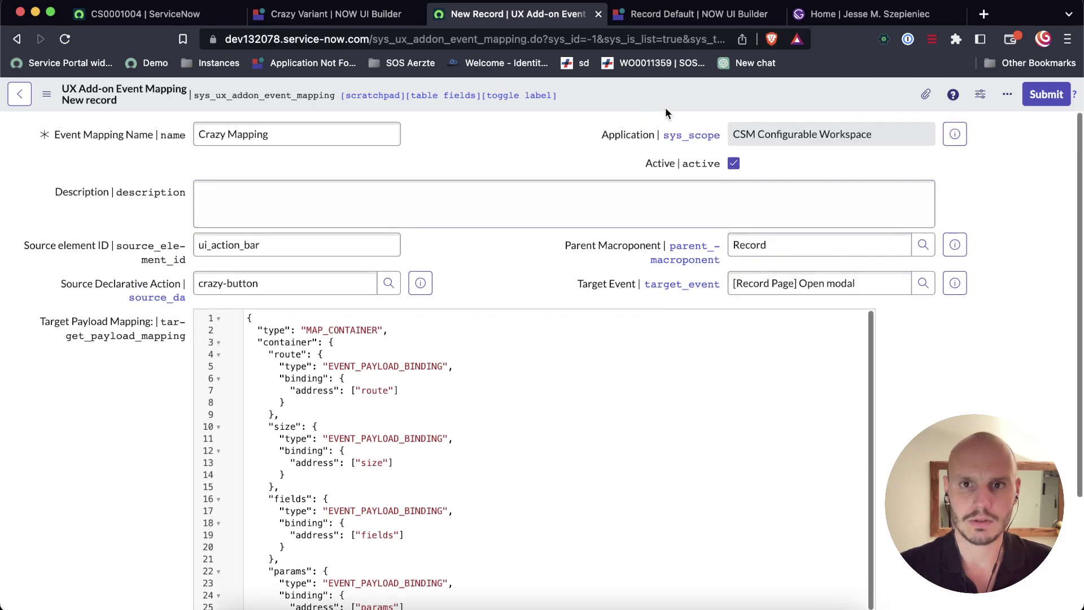
right_click(666, 86)
left_click(696, 97)
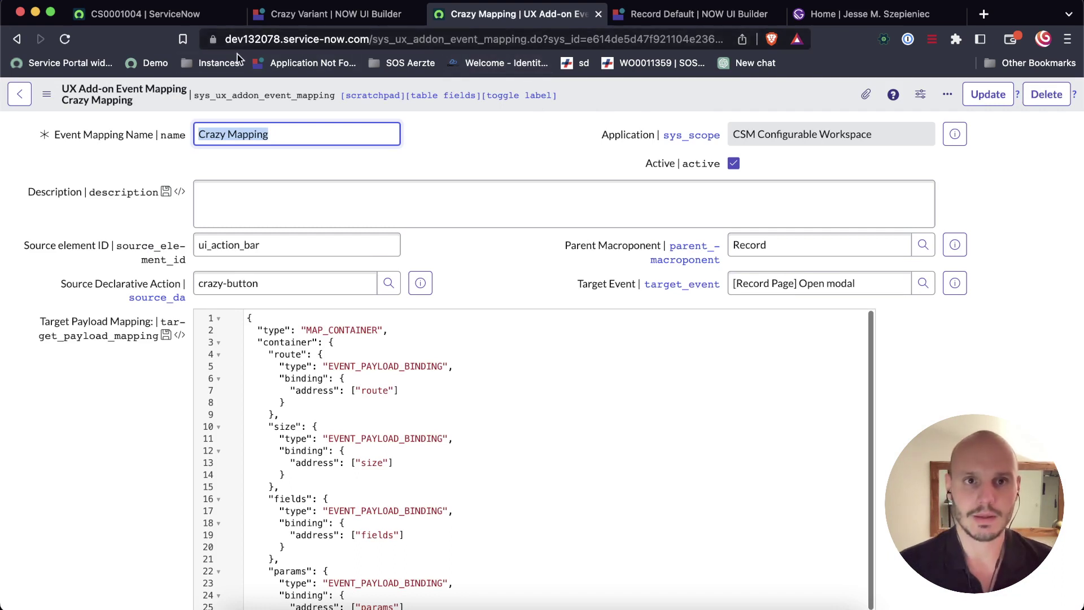
Trim the URL to the instance host to load the home page
left_click(375, 39)
left_click_drag(375, 39, 907, 48)
key("BackSpace")
key("Return")
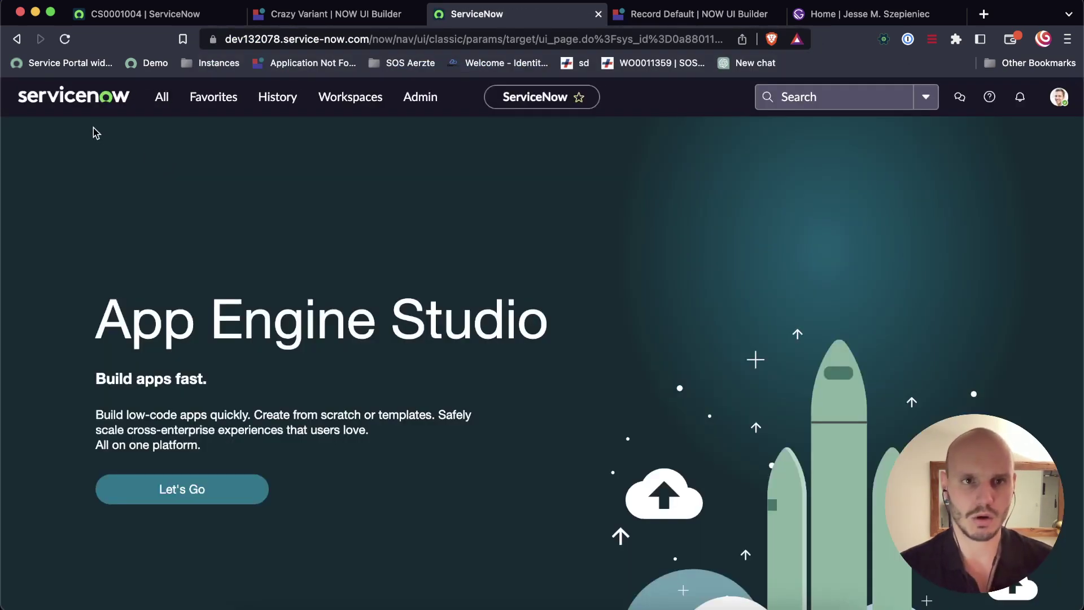
Open the CRAZY_BUTTON payload definition via Action Bar Declarative Actions and the Crazy Button assignment
left_click(162, 101)
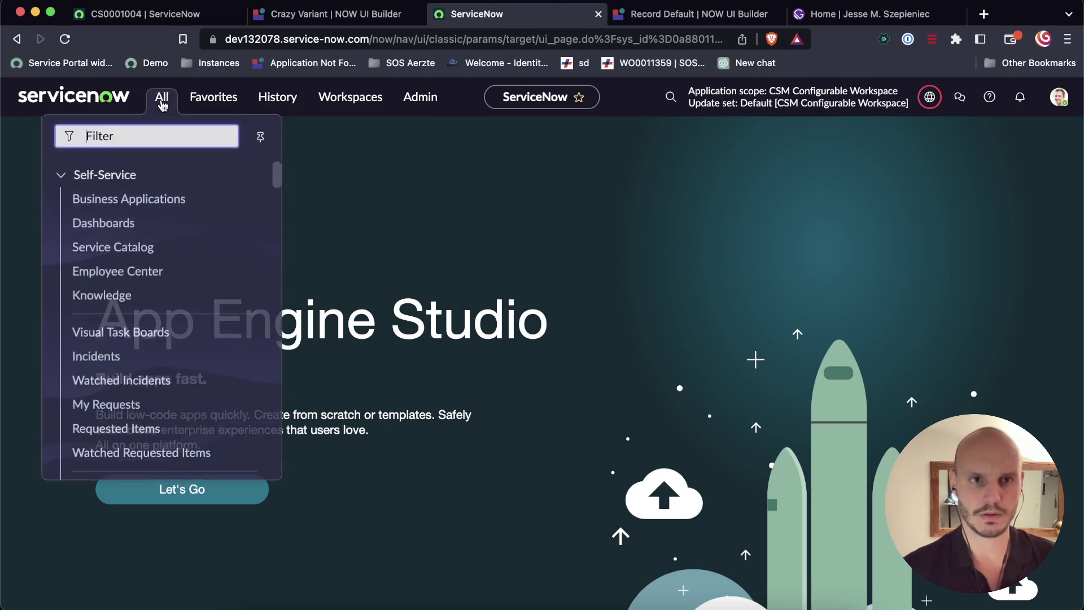
type("events and")
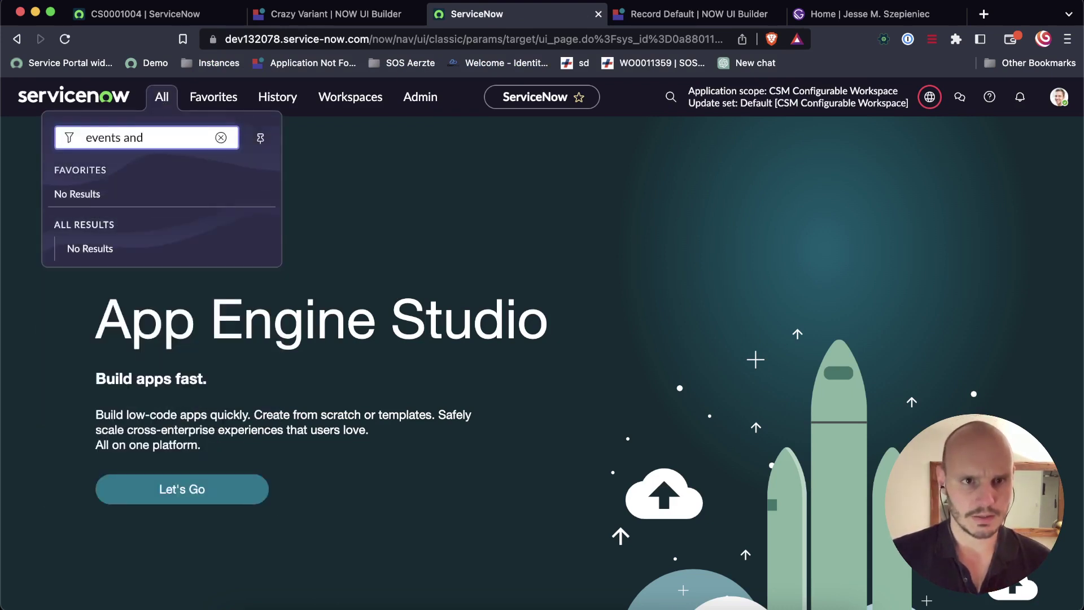
key("super+a")
key("BackSpace")
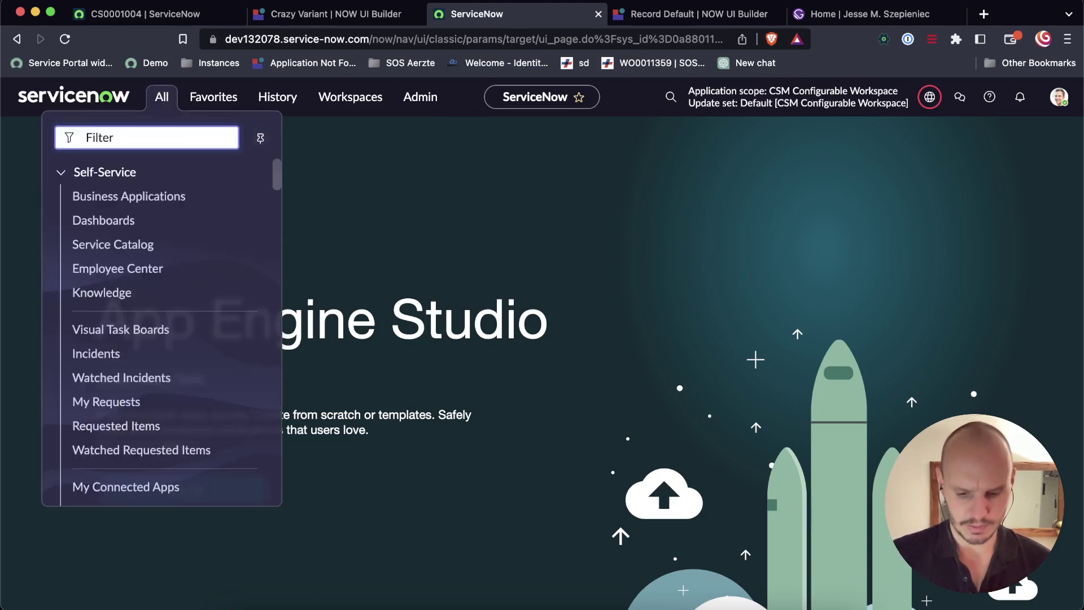
type("actions and")
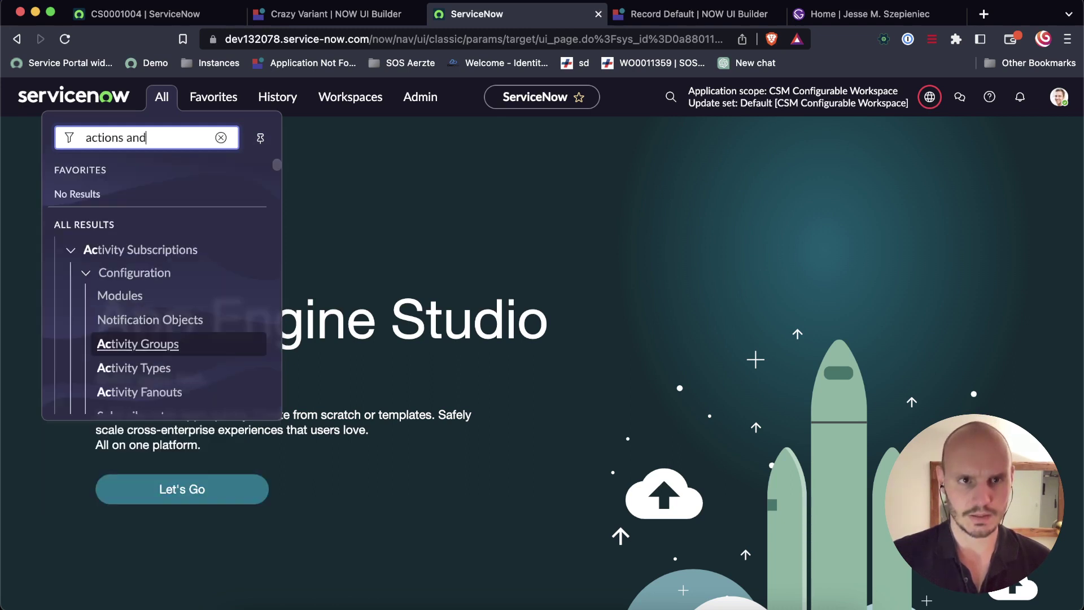
type(" even")
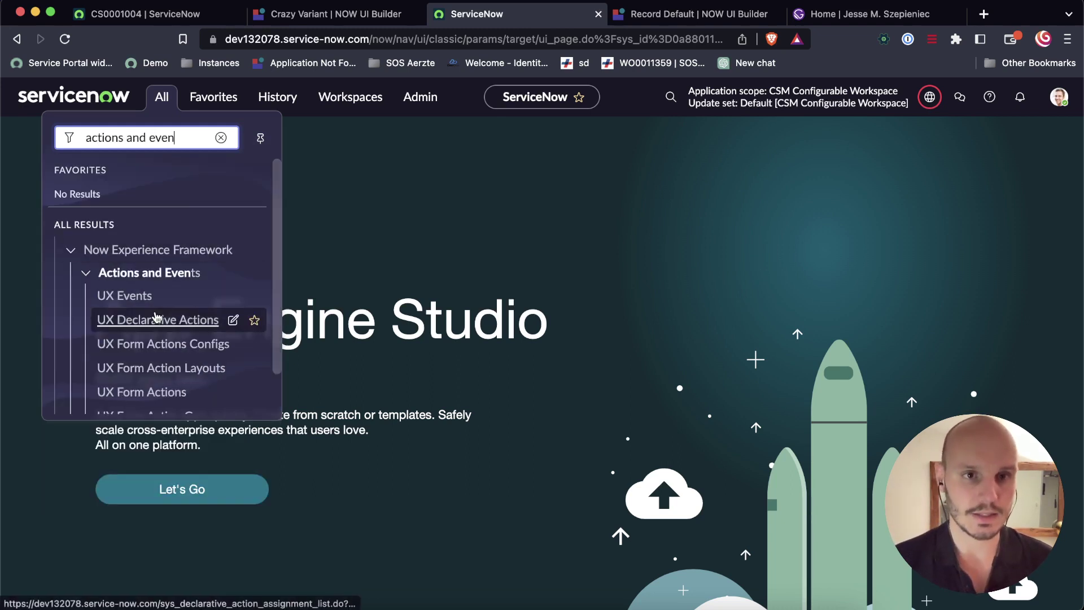
left_click(260, 137)
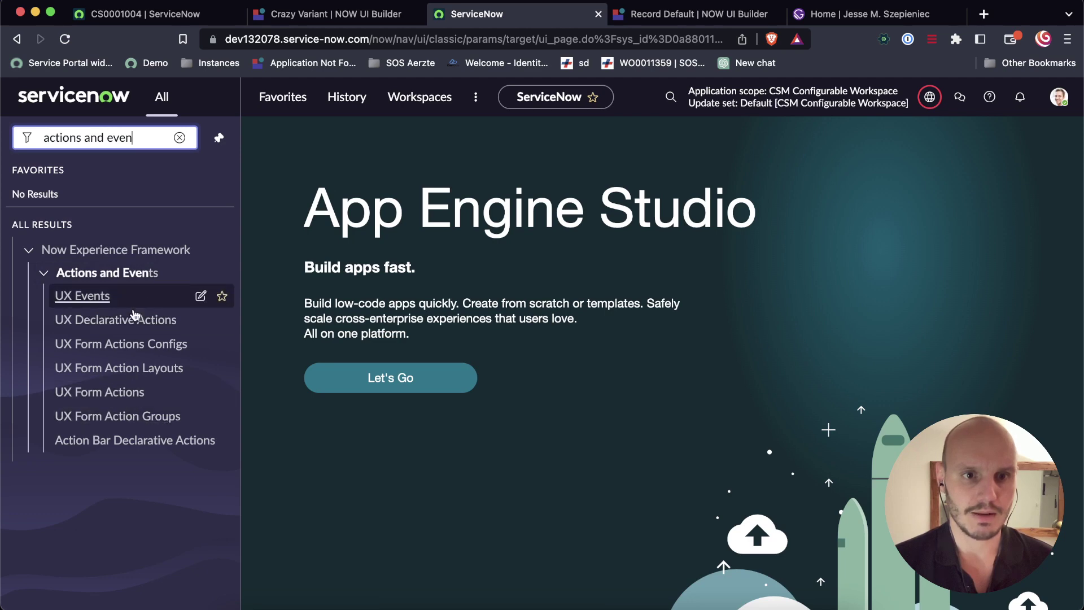
left_click(120, 443)
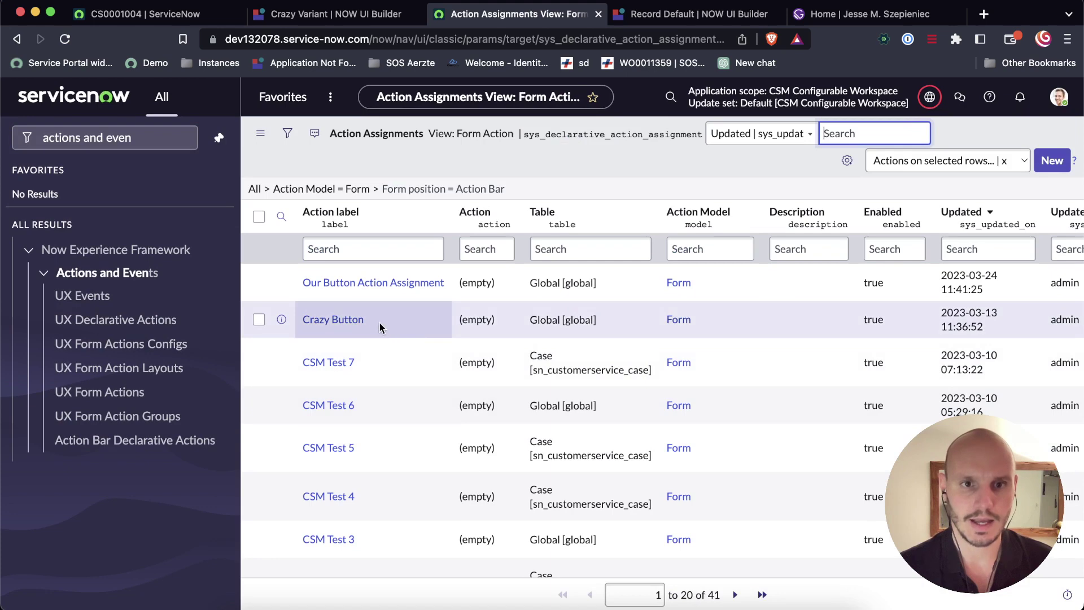
left_click(346, 321)
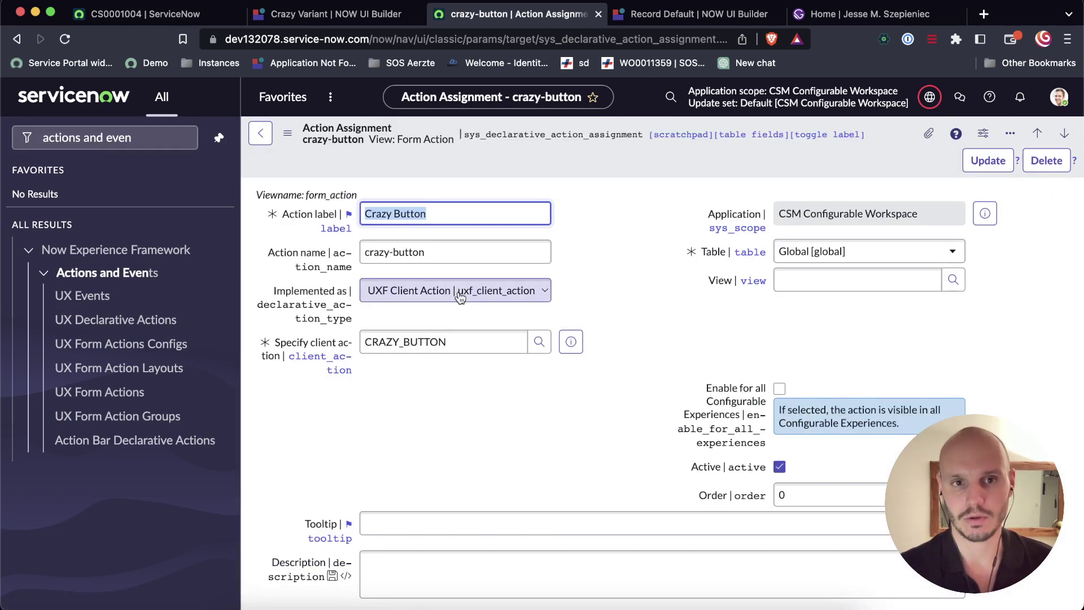
left_click(571, 343)
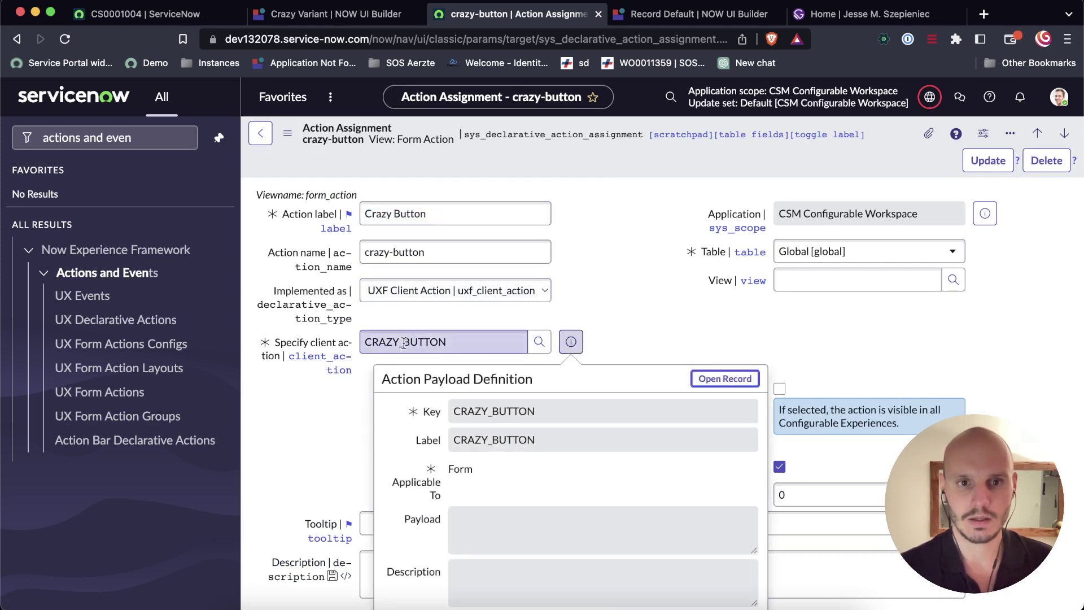
left_click(725, 378)
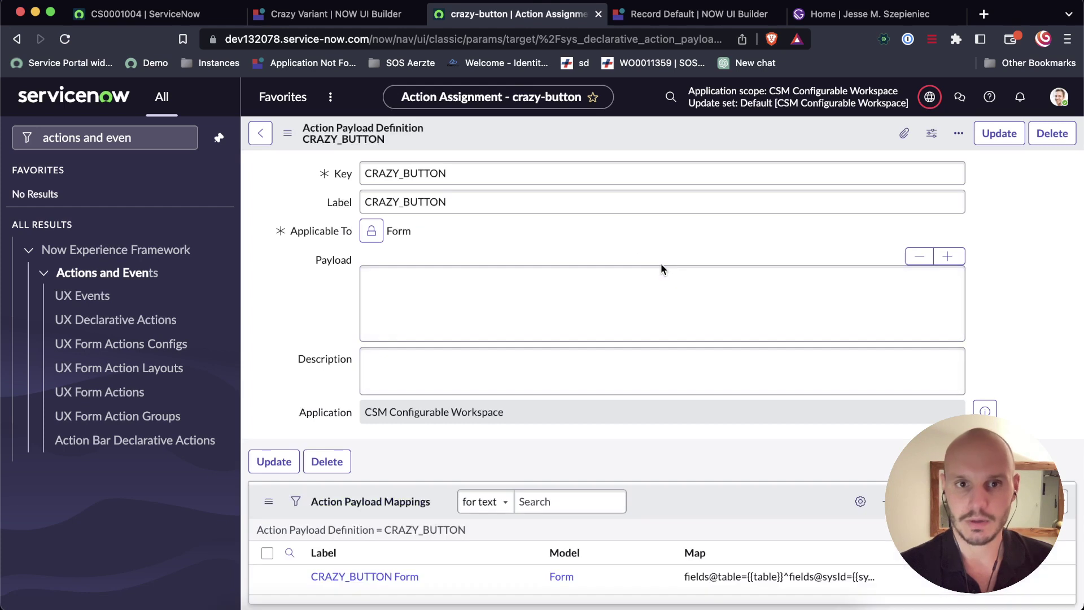
left_click(465, 319)
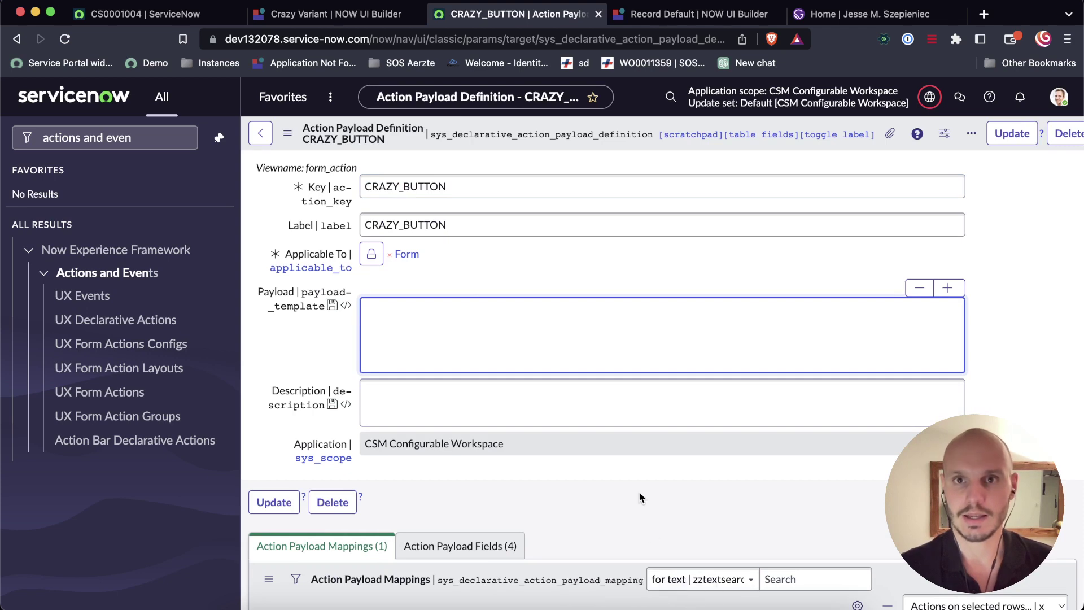
Paste the blog's JSON payload into the CRAZY_BUTTON Payload field and check its route line
left_click(864, 13)
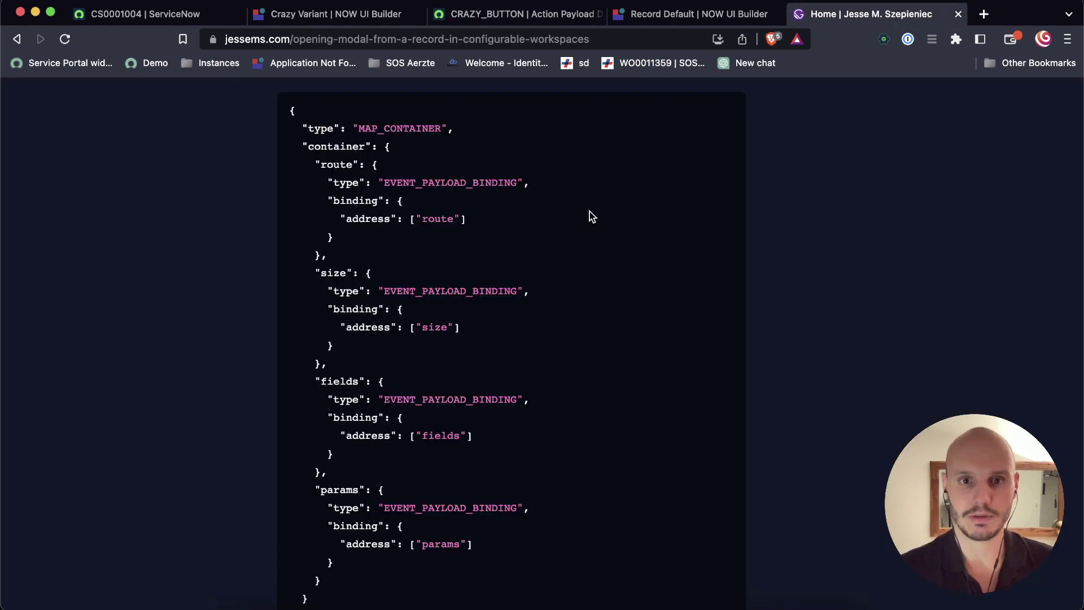
scroll(589, 211, "down", 7)
scroll(589, 214, "down", 10)
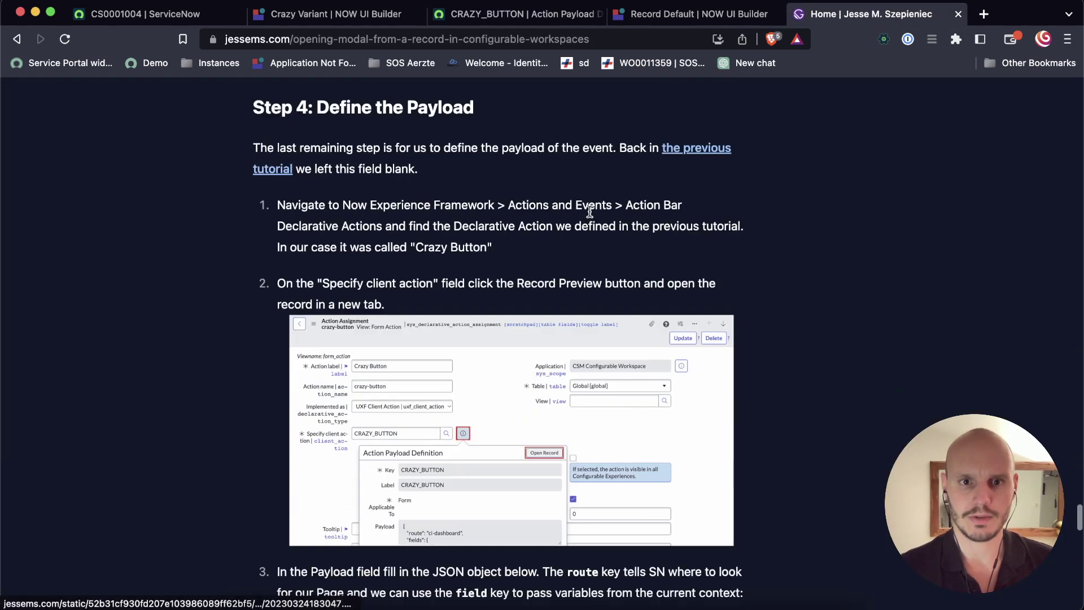
scroll(589, 211, "down", 5)
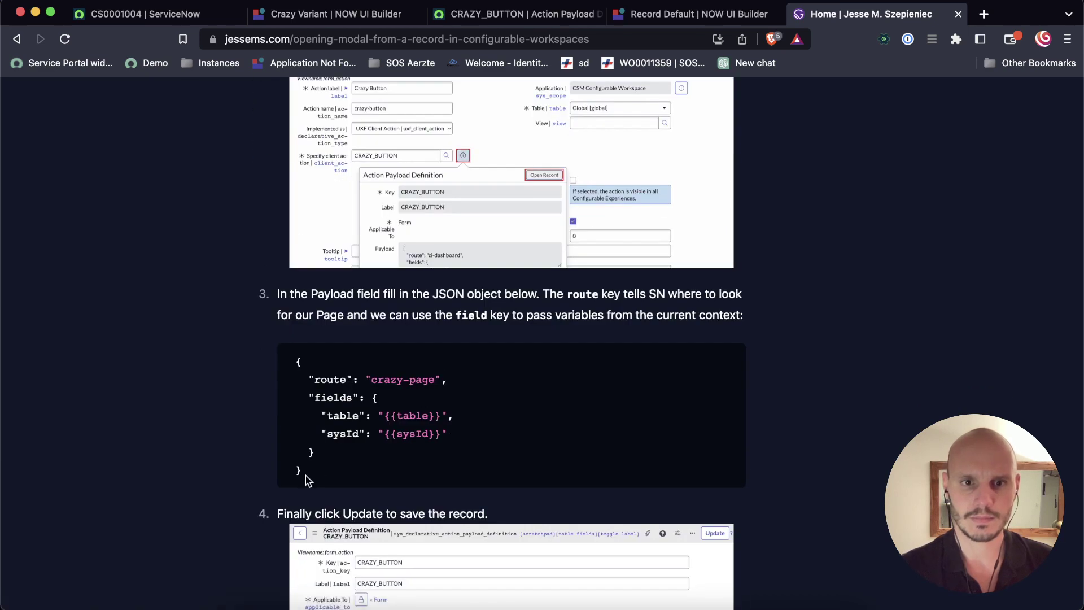
left_click_drag(306, 476, 303, 353)
key("super+c")
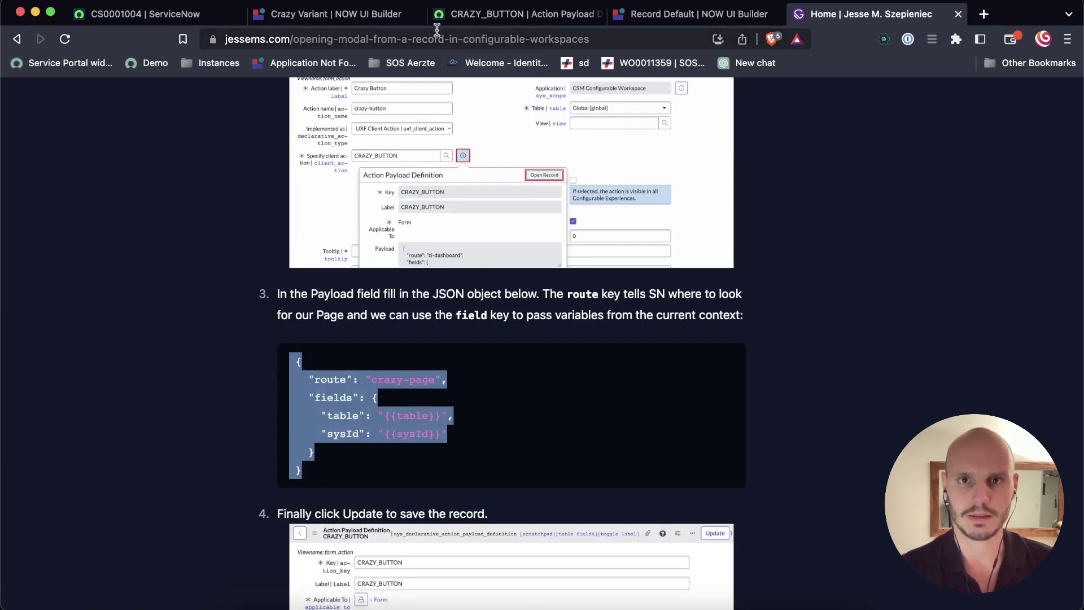
left_click(525, 14)
left_click(417, 311)
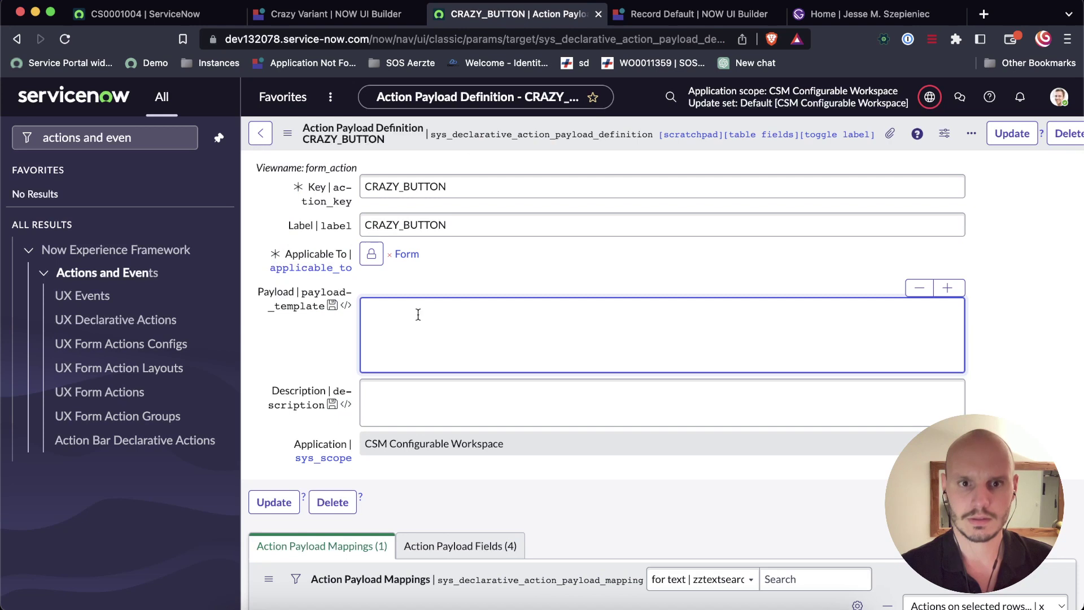
key("super+v")
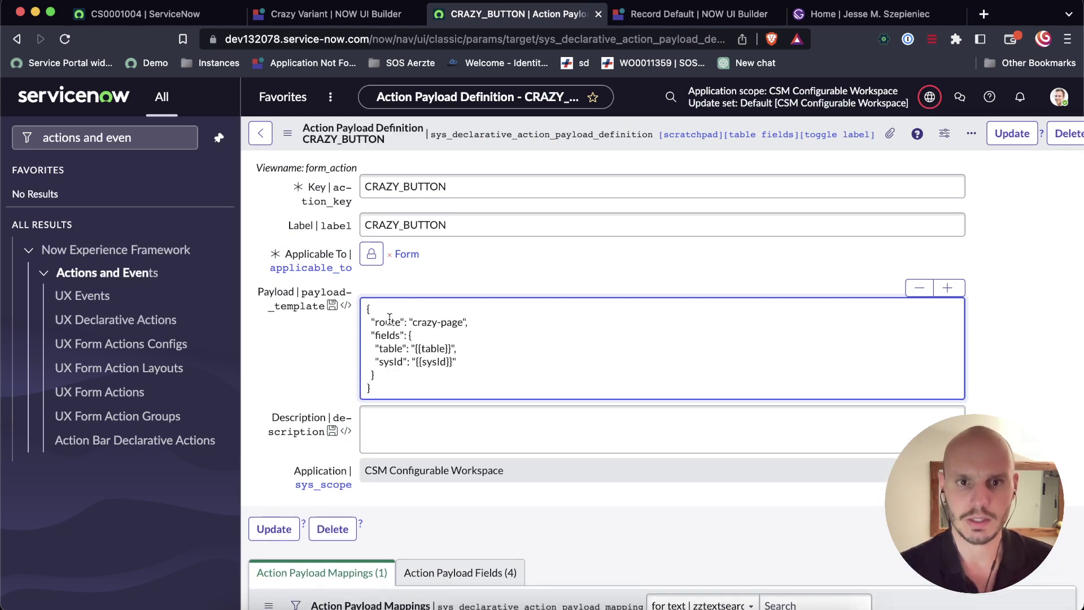
left_click_drag(372, 323, 488, 326)
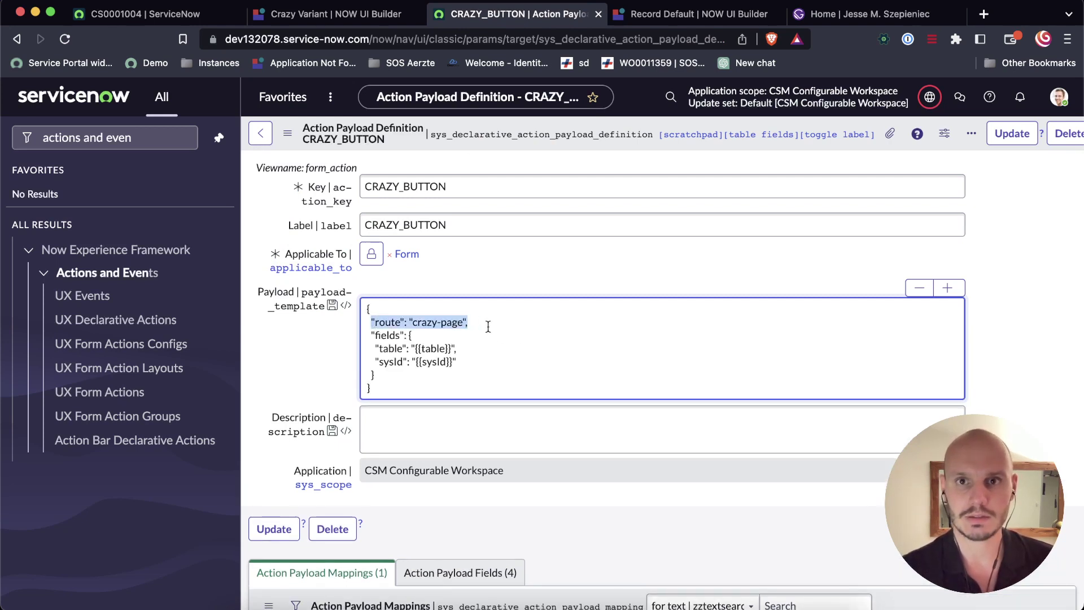
left_click(488, 326)
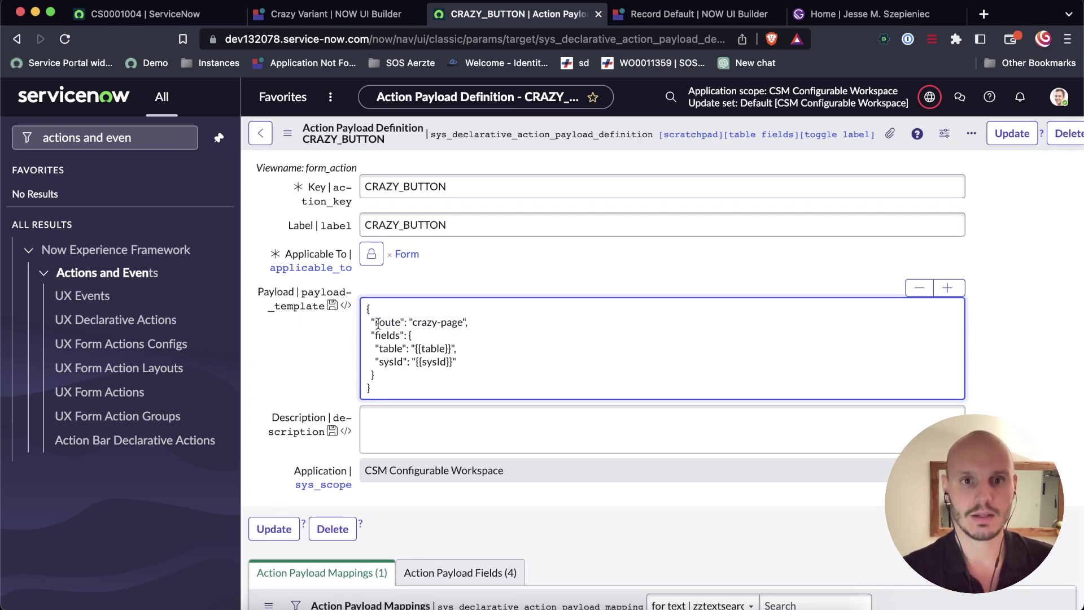
left_click_drag(375, 323, 487, 323)
left_click(488, 323)
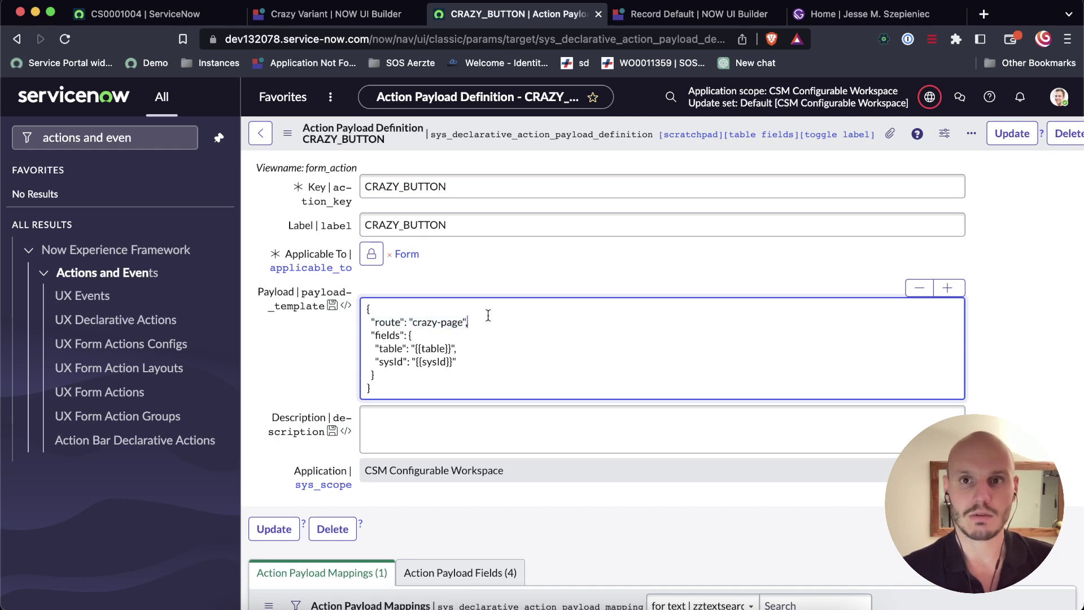
Check the payload's table line and save the CRAZY_BUTTON payload definition
left_click(339, 14)
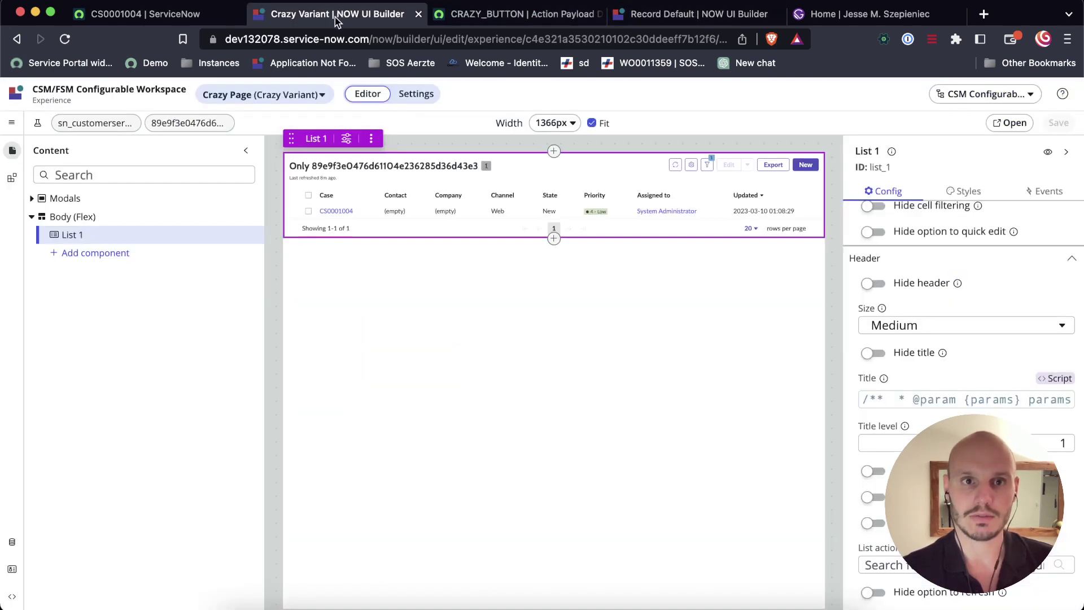
left_click(544, 21)
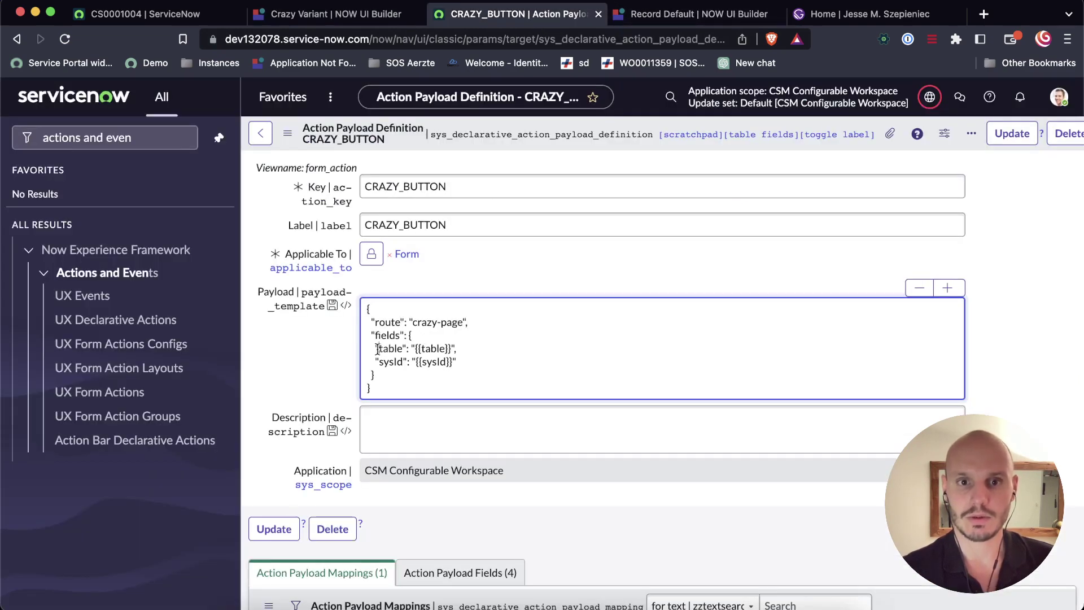
left_click_drag(377, 348, 447, 349)
left_click(446, 362)
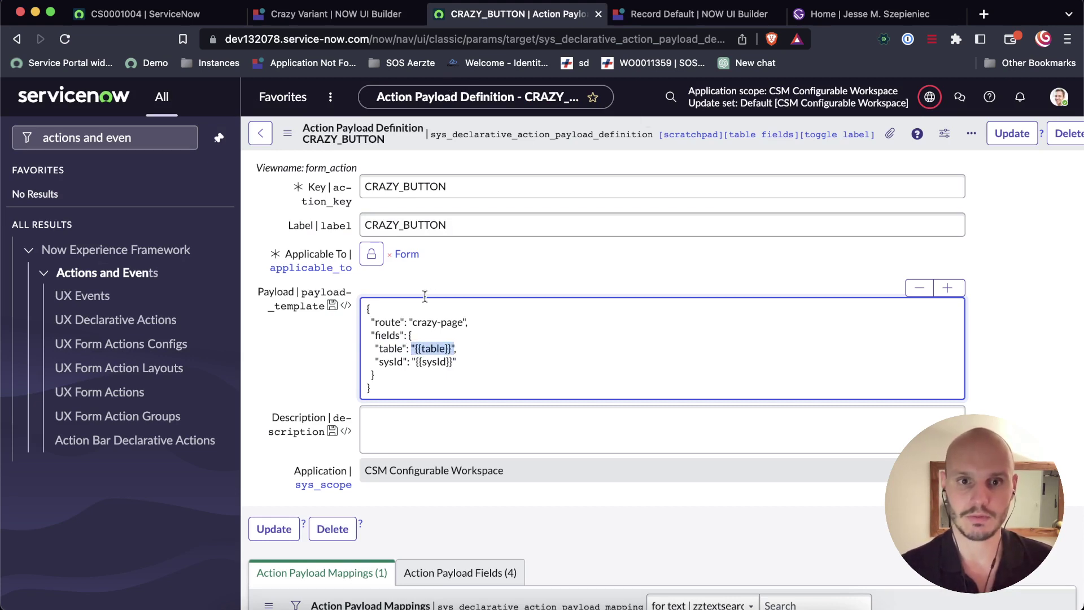
left_click(407, 374)
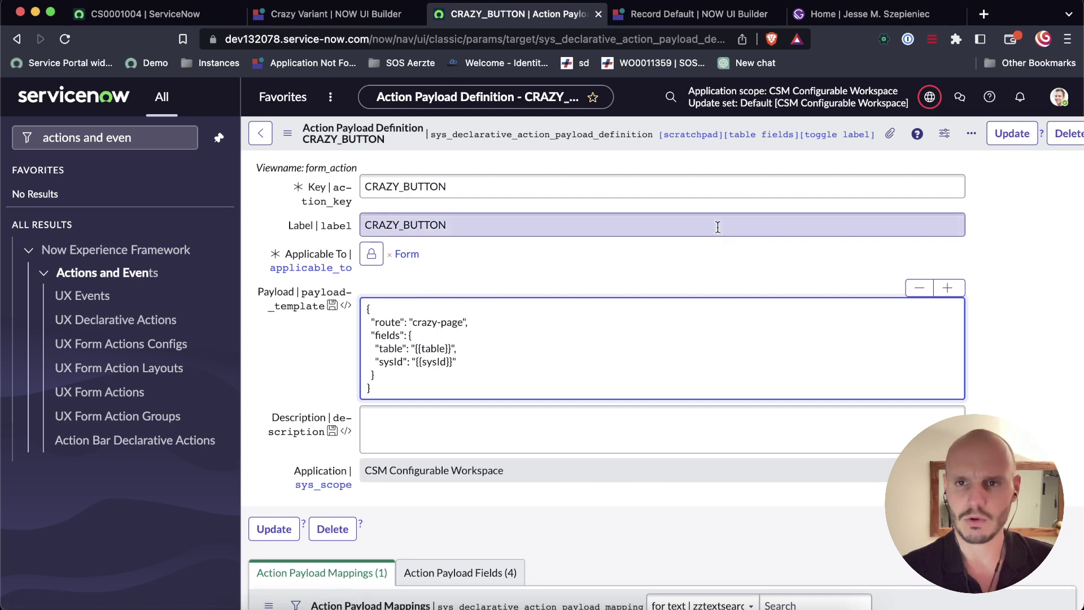
left_click(1007, 136)
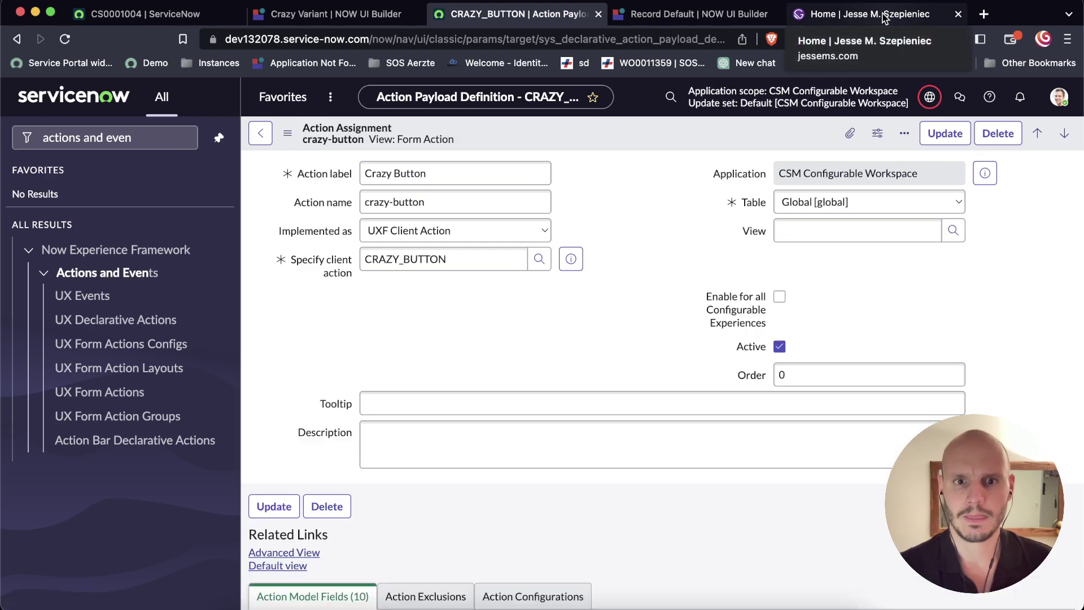
Skim the blog article again, then return to case CS0001004
left_click(881, 16)
scroll(657, 253, "down", 6)
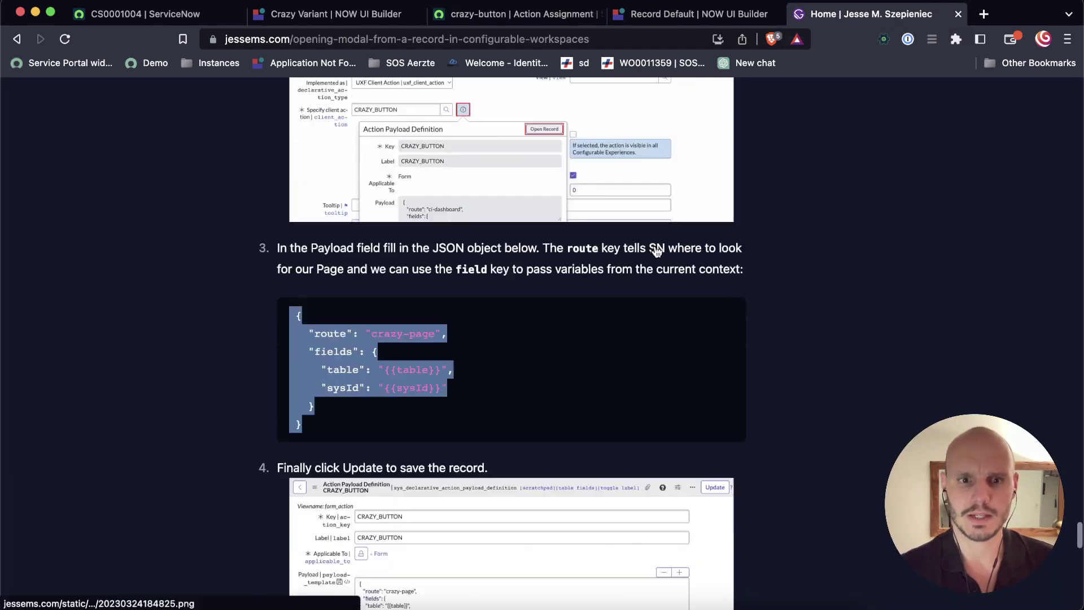
scroll(655, 251, "down", 2)
scroll(653, 248, "up", 5)
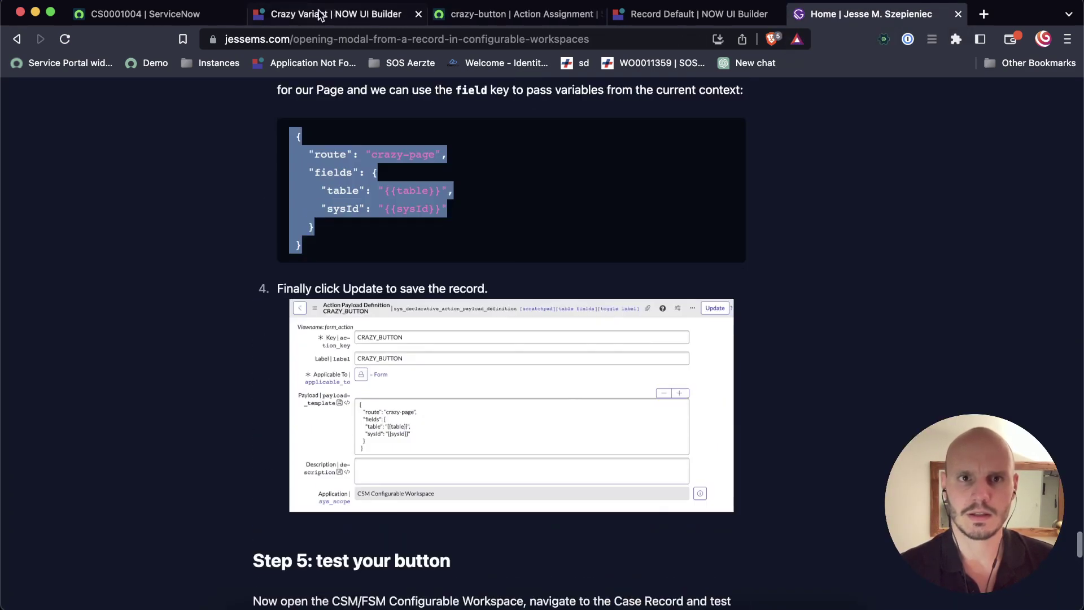
left_click(167, 17)
Reload CS0001004, open Crazy Button's popup, verify the sys_id in its title, then close it
key("super+r")
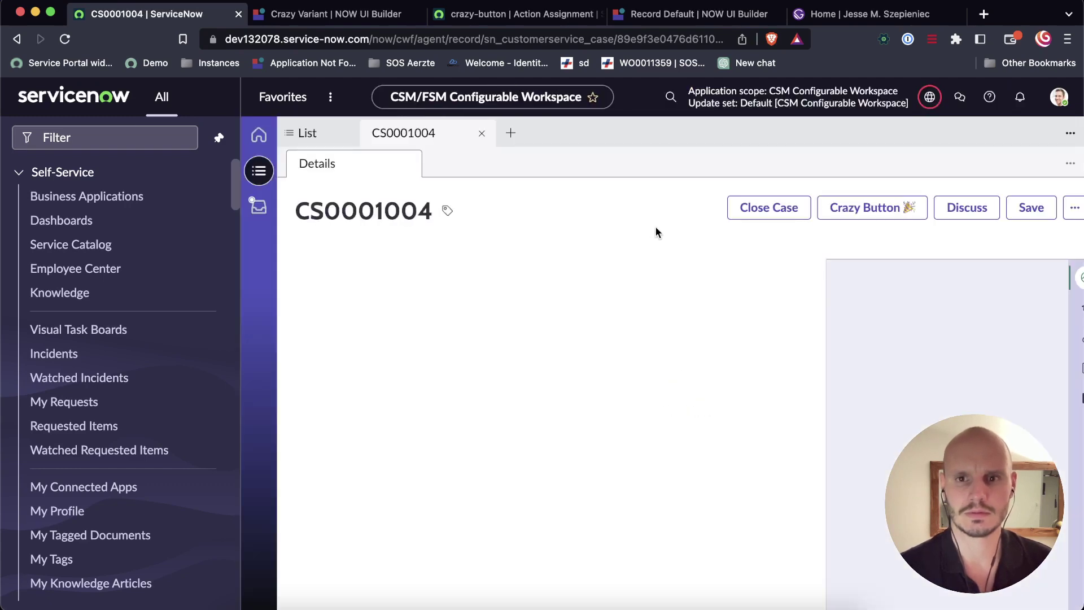
left_click(861, 209)
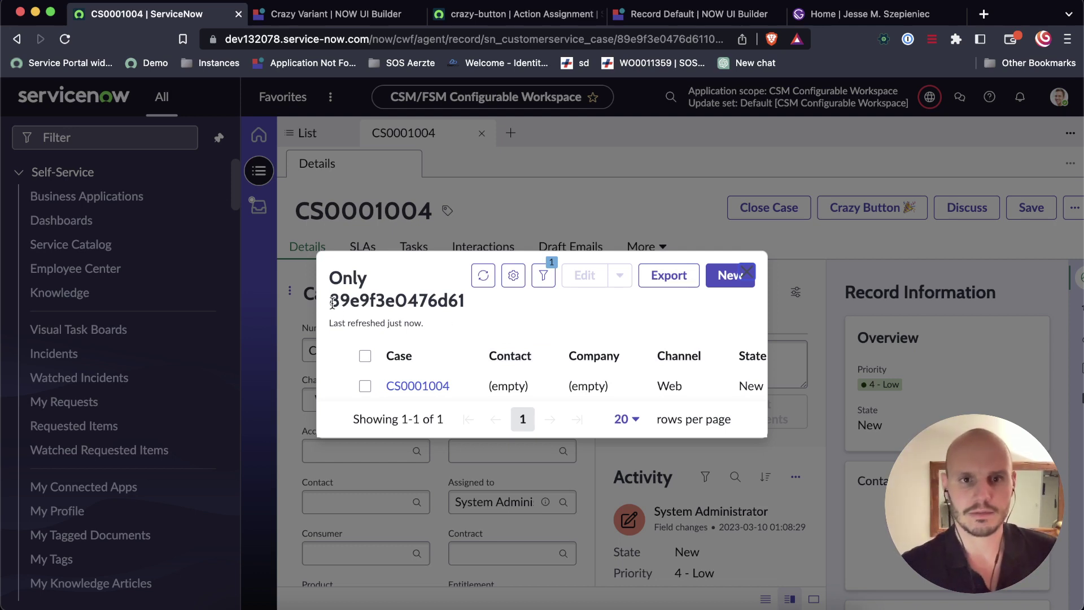
left_click_drag(333, 303, 445, 300)
left_click(506, 214)
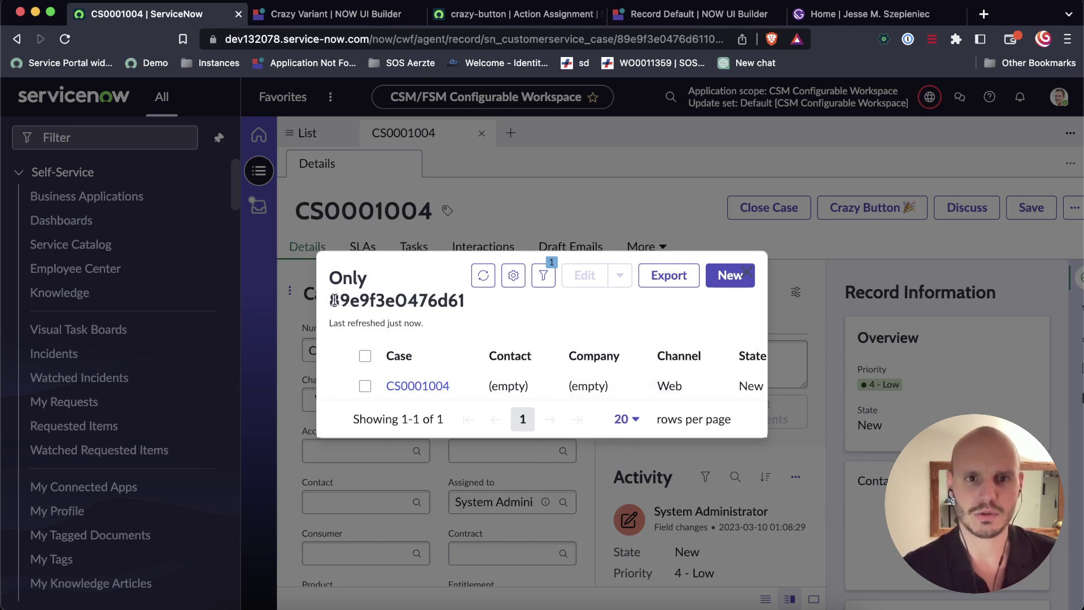
left_click_drag(333, 300, 442, 301)
left_click(441, 300)
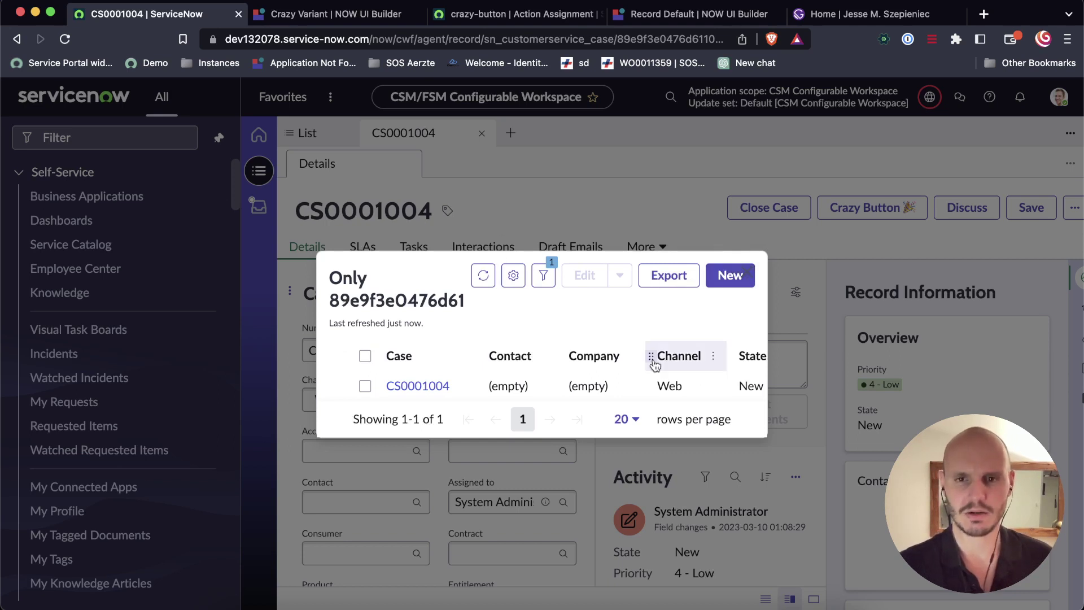
scroll(654, 366, "right", 3)
scroll(654, 365, "left", 3)
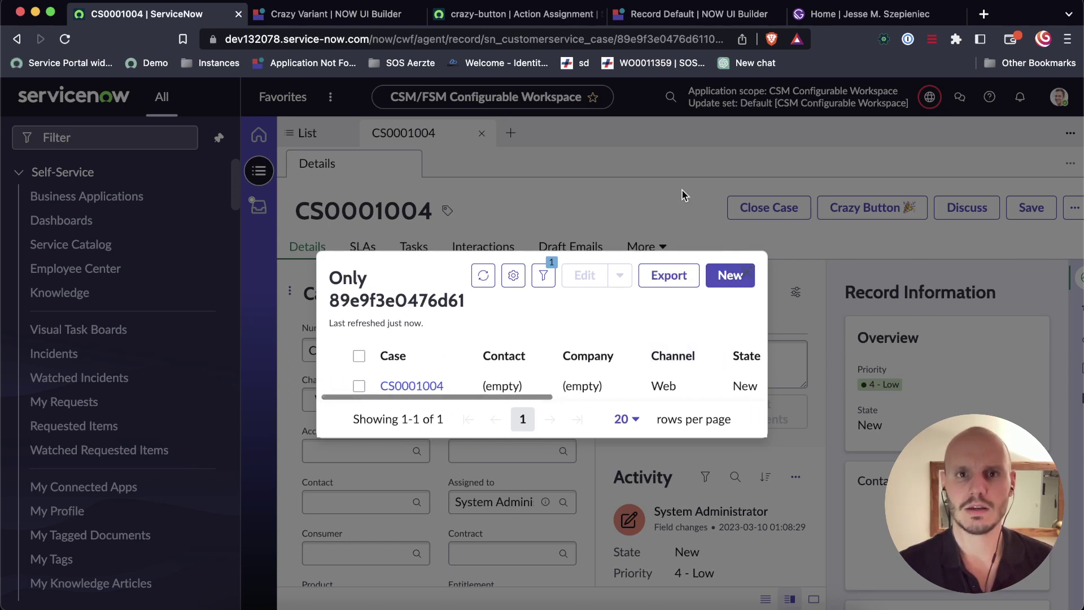
left_click(618, 210)
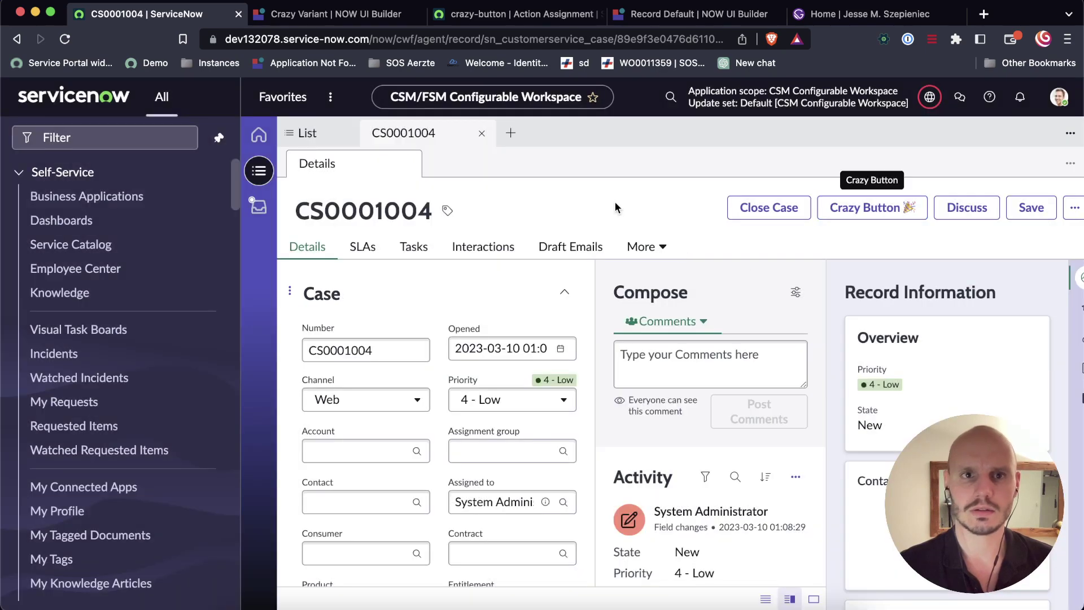
left_click(503, 21)
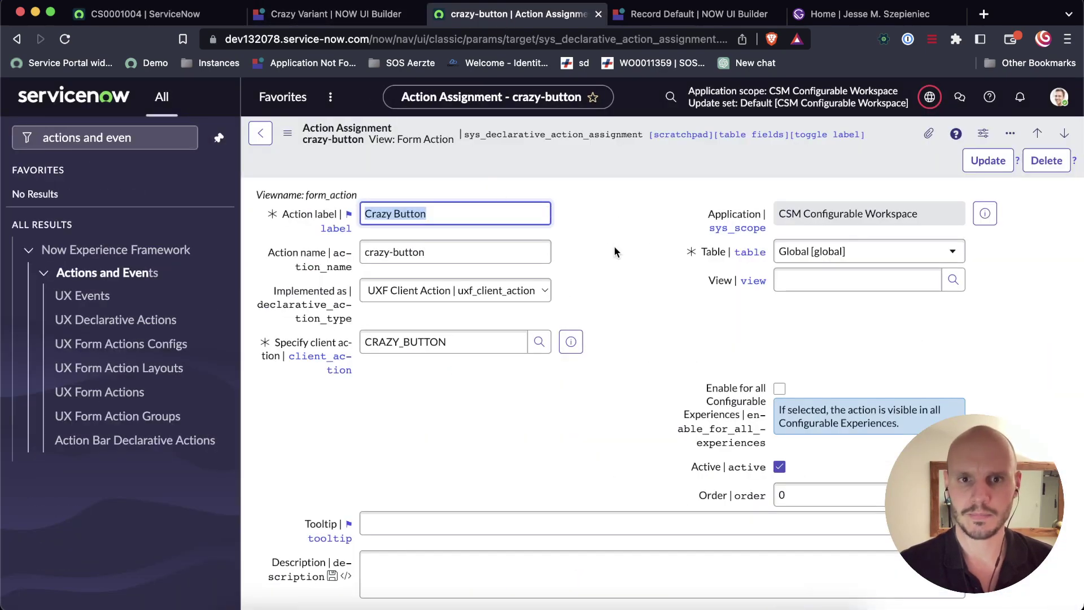
Add "size": "fullscreen" to the CRAZY_BUTTON payload and update the record
scroll(614, 246, "down", 5)
scroll(614, 249, "up", 5)
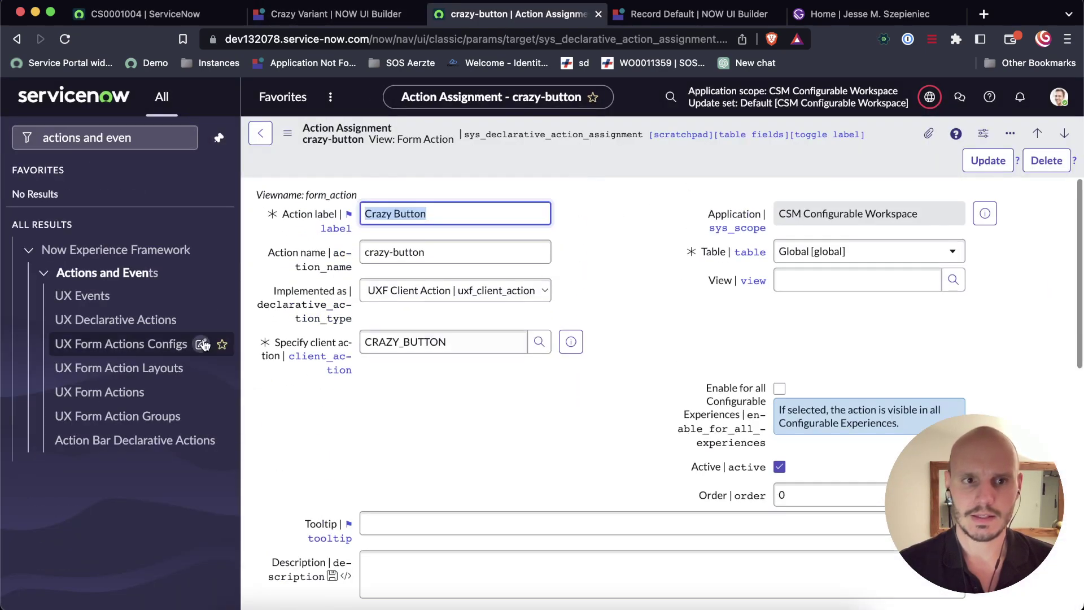
left_click(570, 342)
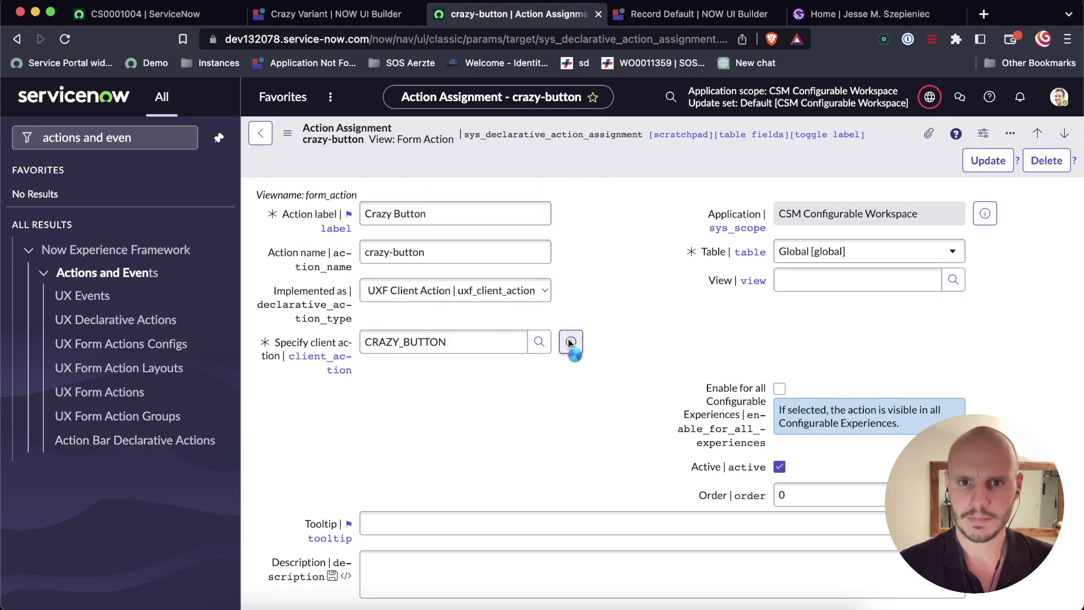
left_click(703, 374)
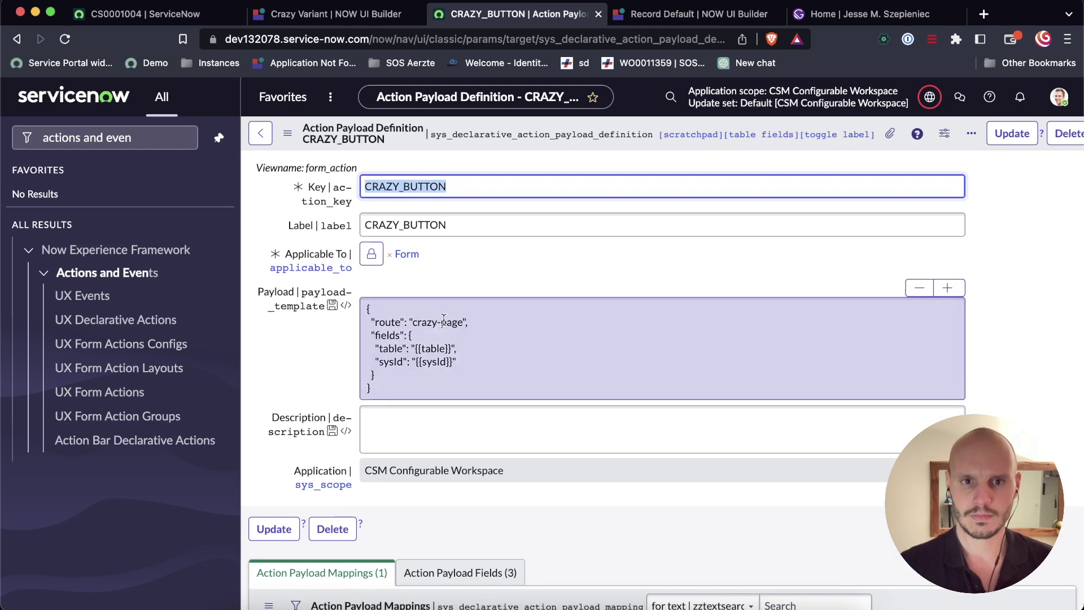
left_click(440, 337)
left_click(482, 318)
key("Return")
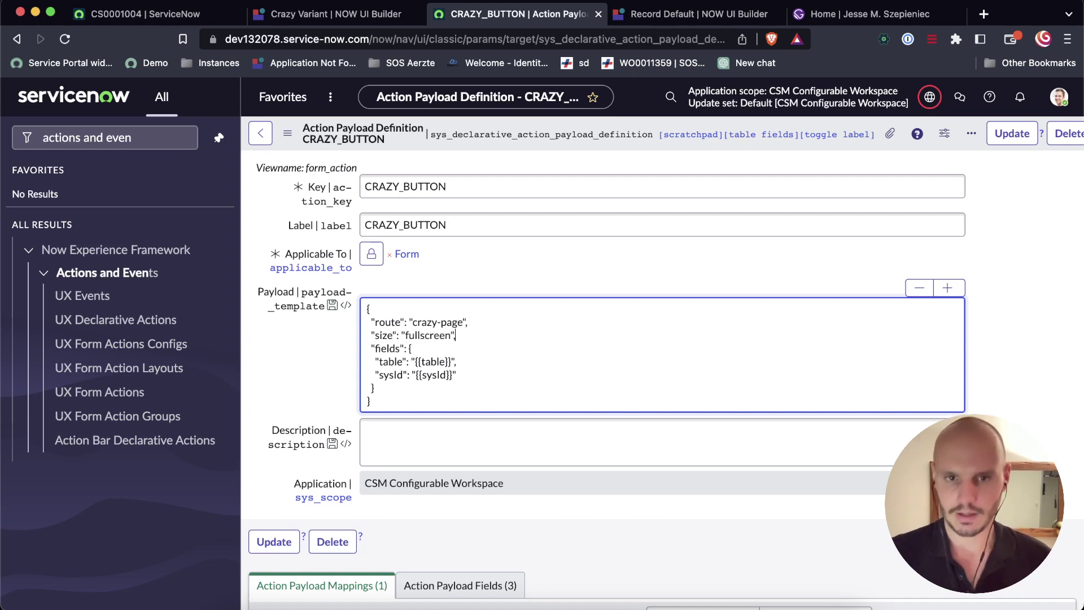
left_click(1010, 133)
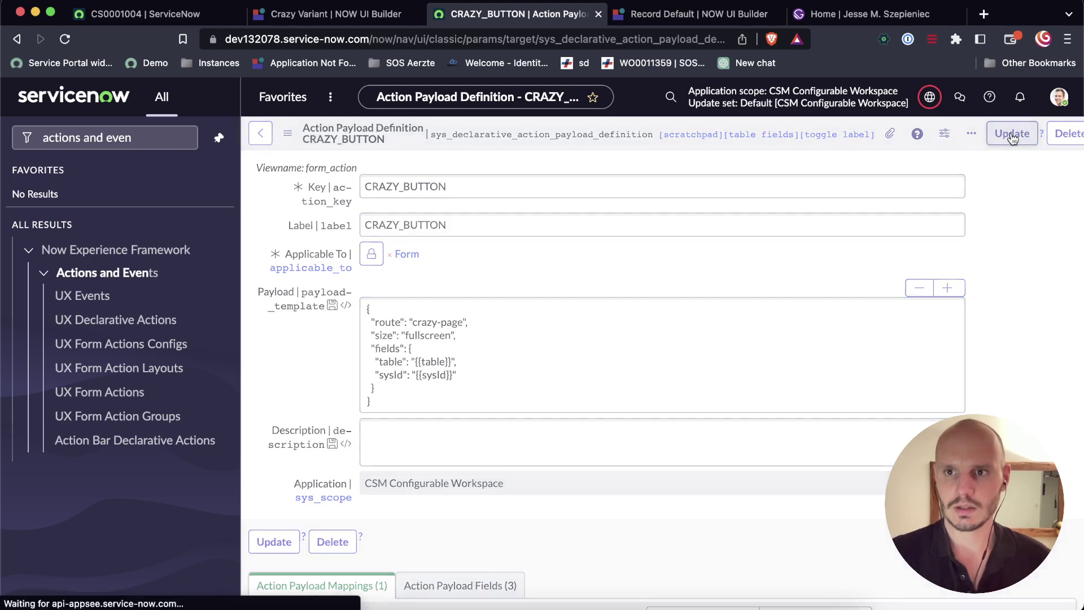
Test Crazy Button on case CS0001004 and close the full-screen case list
left_click(175, 18)
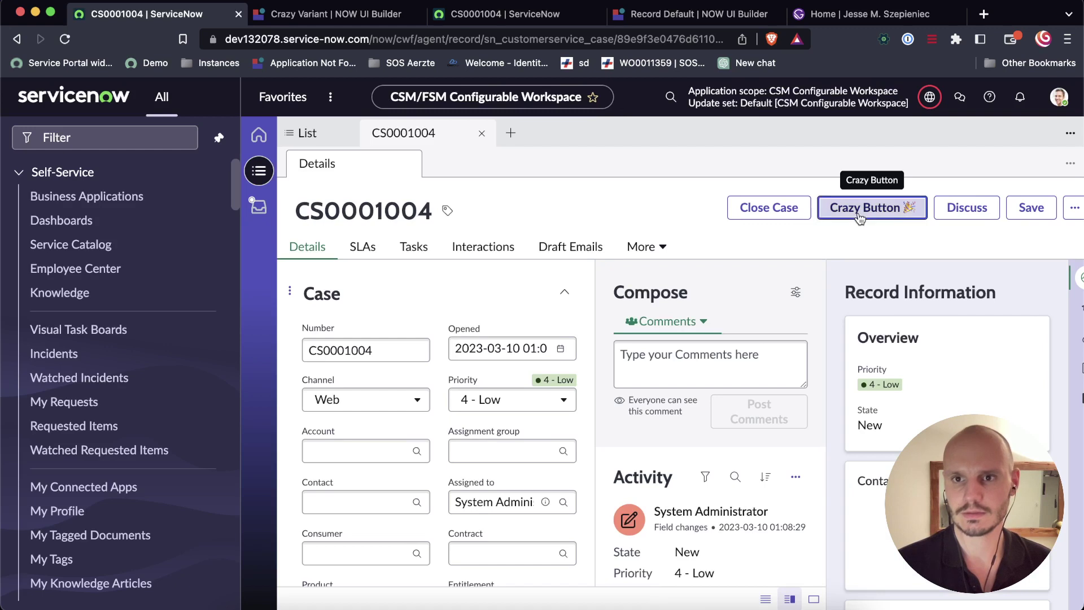
left_click(893, 207)
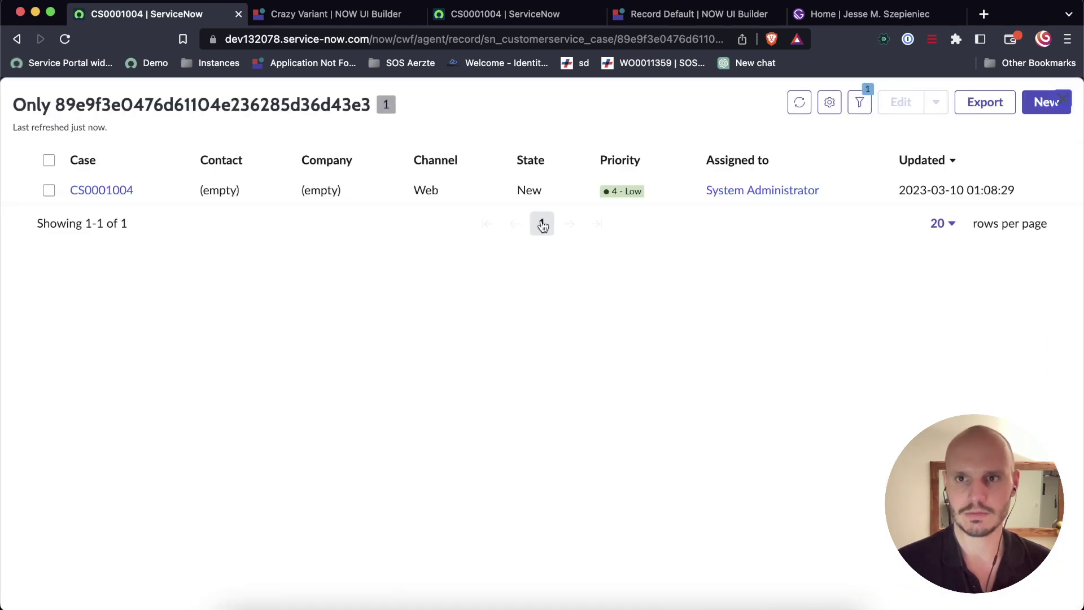
left_click(1062, 99)
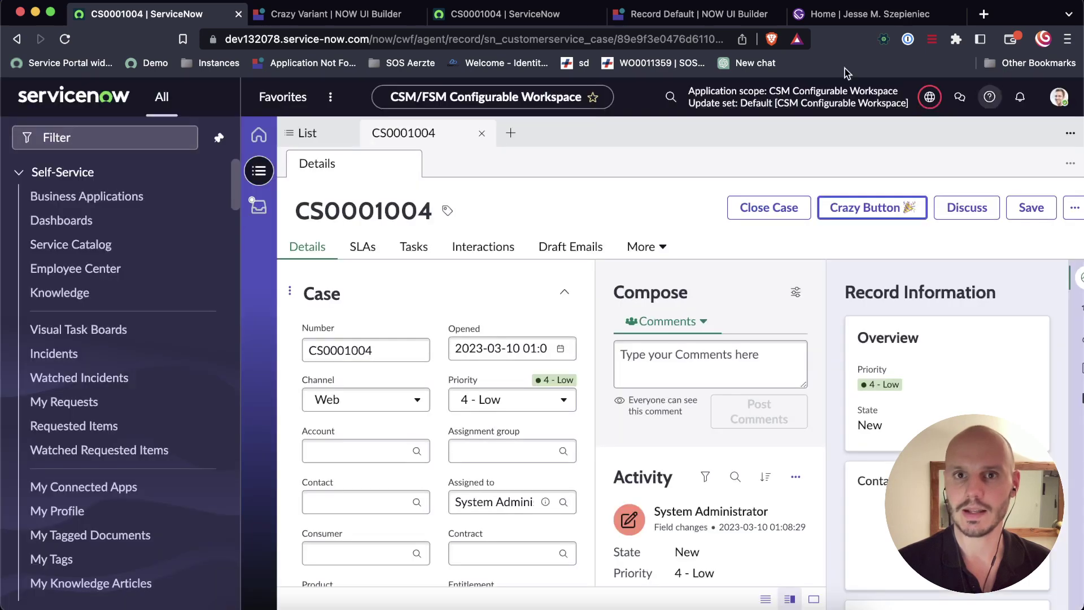
Add the custom CSS rule padding-top: 50px; to List 1's styles and save Crazy Variant
left_click(310, 21)
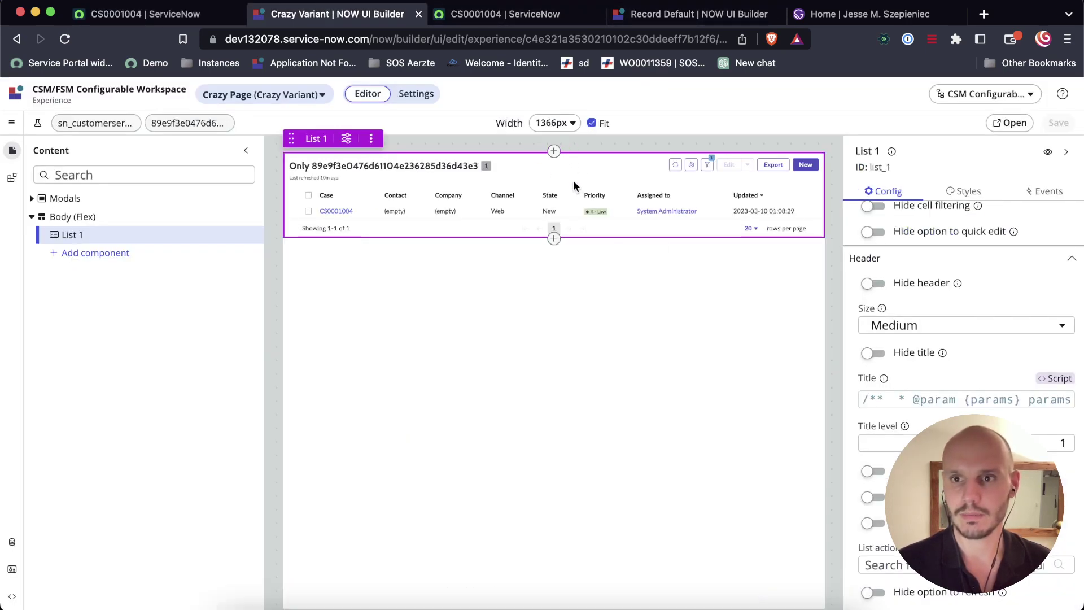
left_click(969, 192)
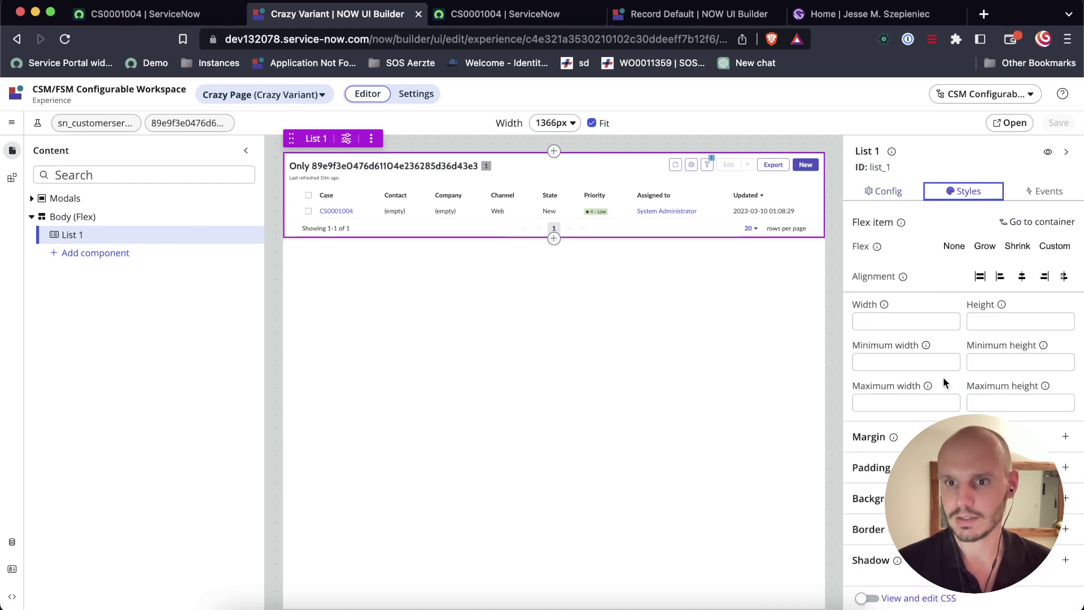
left_click(869, 598)
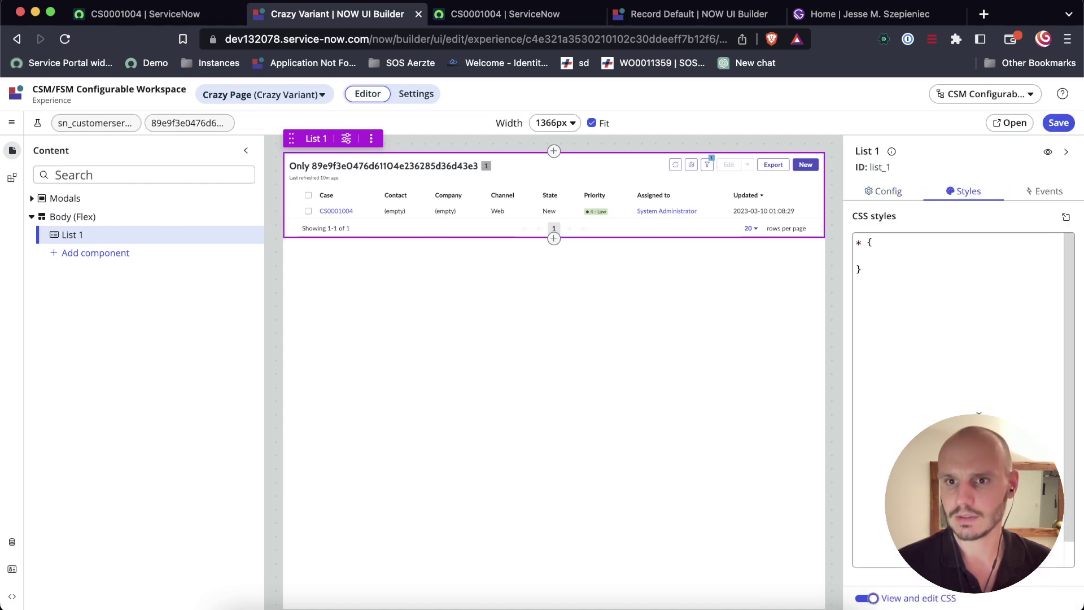
left_click(910, 252)
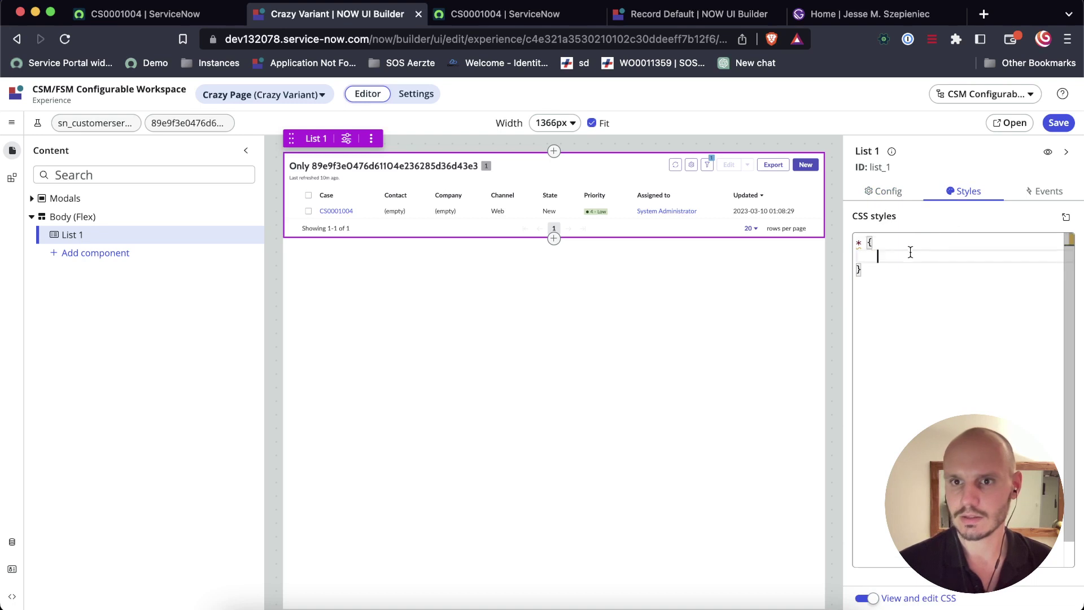
type("padding-top")
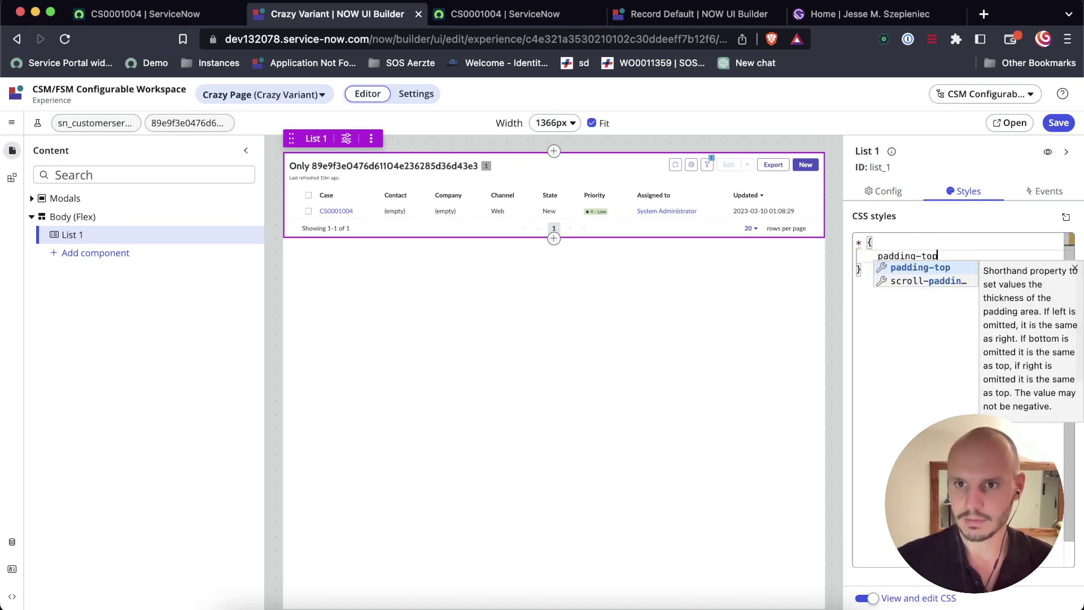
key("Return")
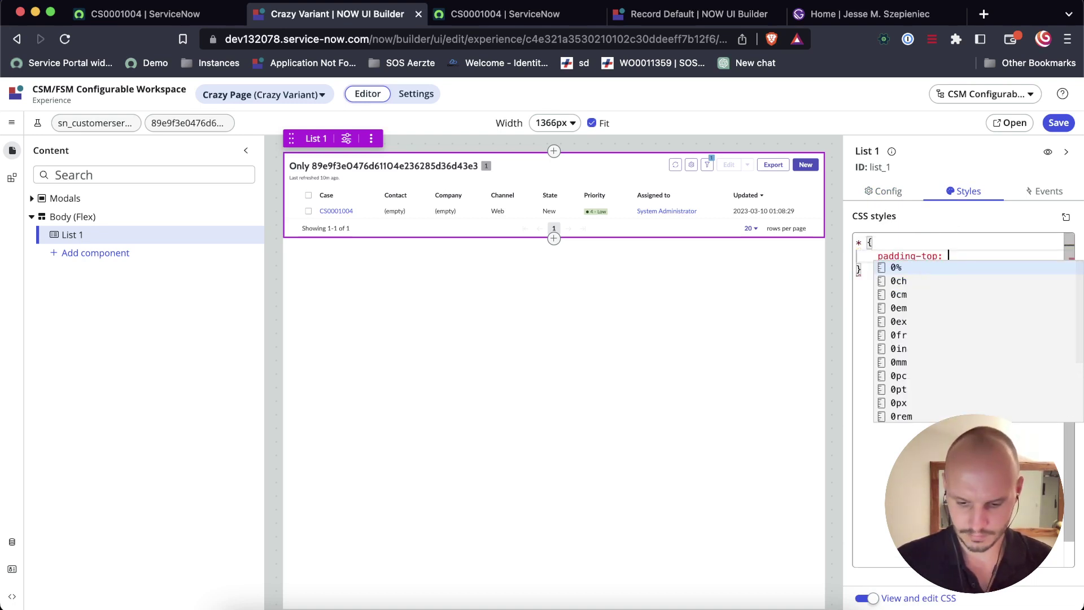
type("50px;")
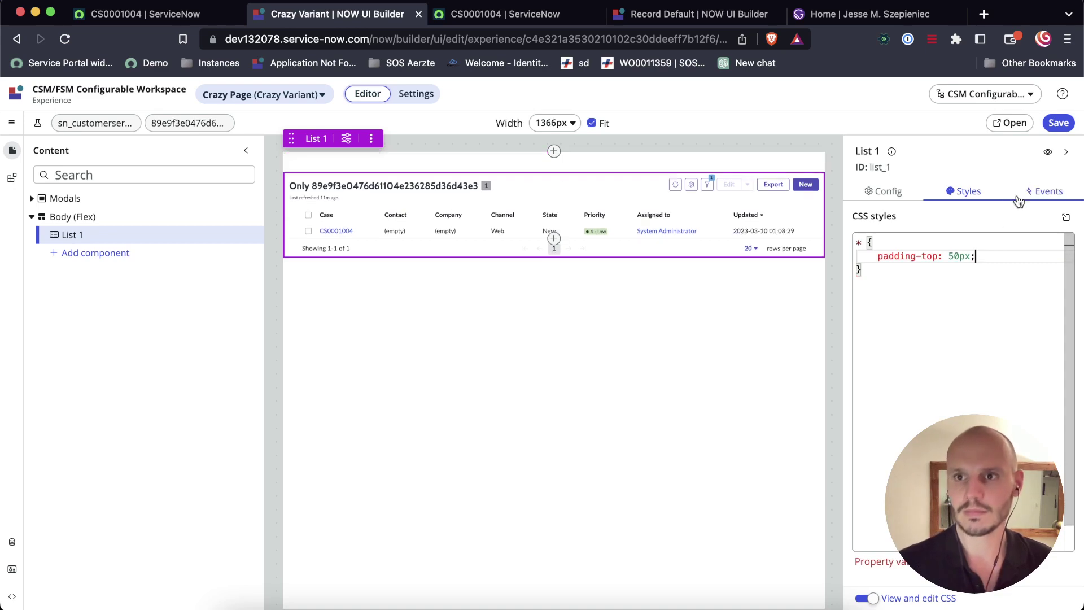
left_click(1058, 123)
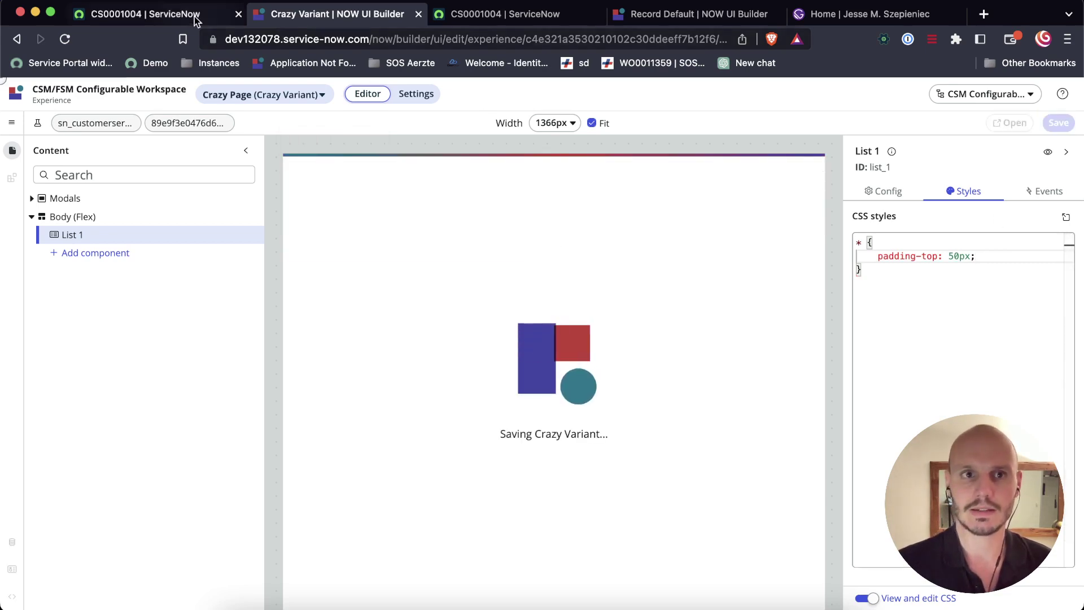
On case CS0001004, open, close and reopen the Crazy Button full-screen list
left_click(165, 17)
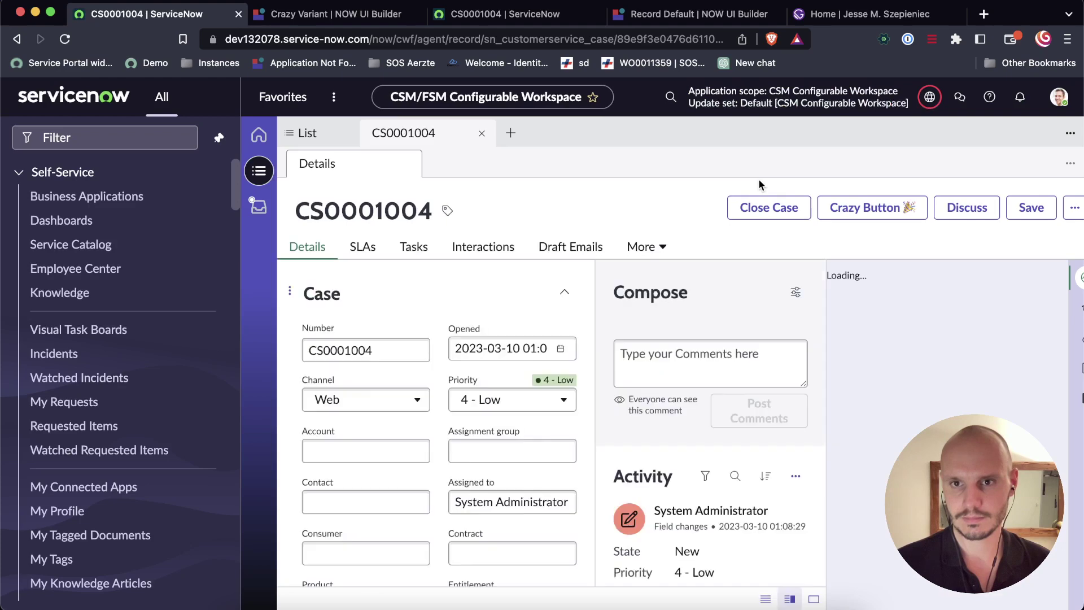
left_click(867, 209)
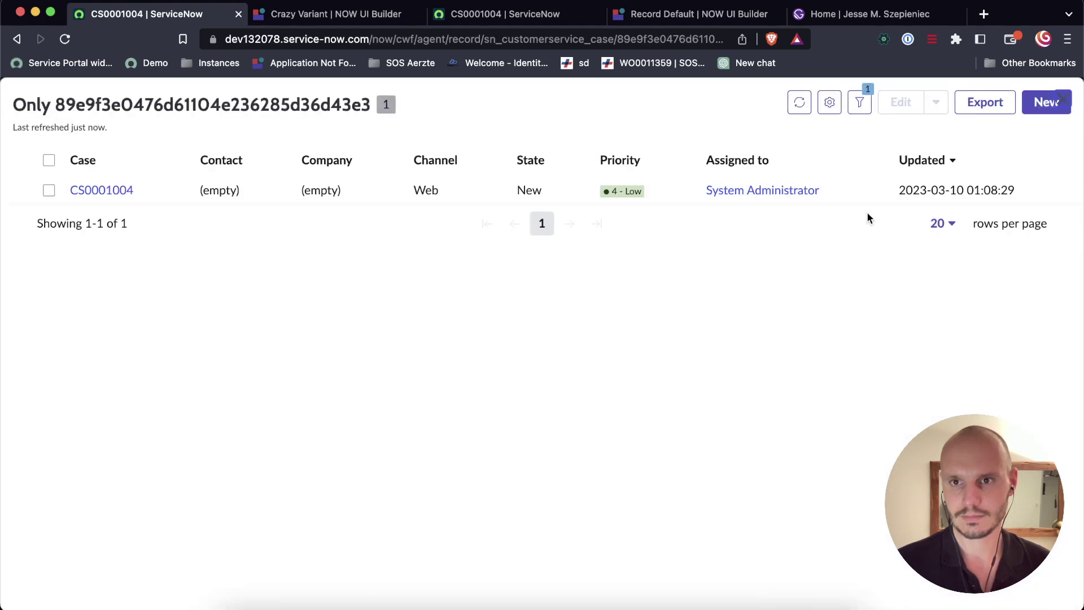
left_click(1062, 100)
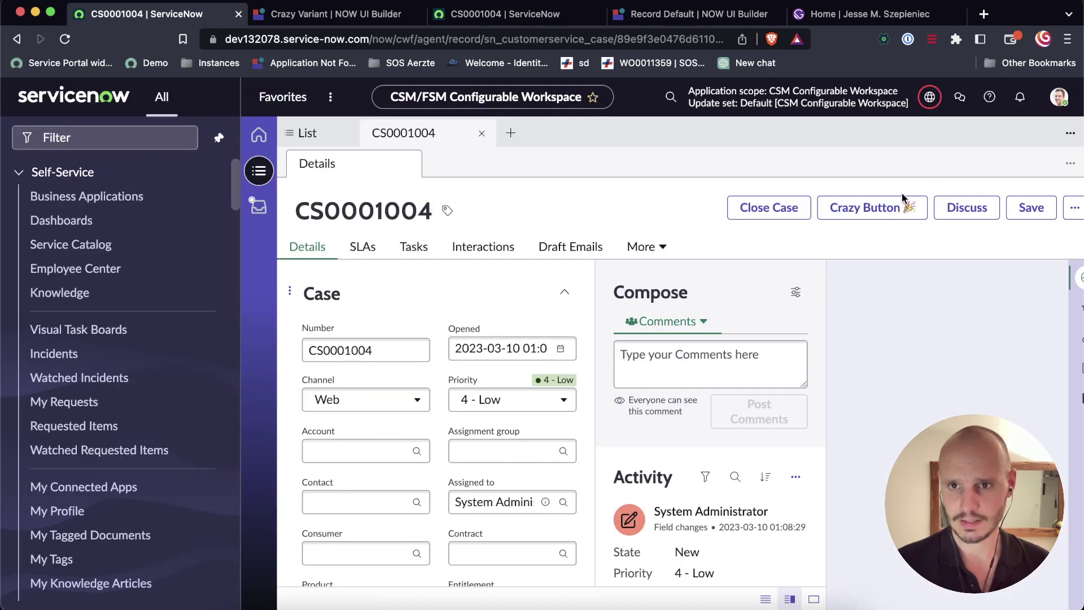
left_click(880, 210)
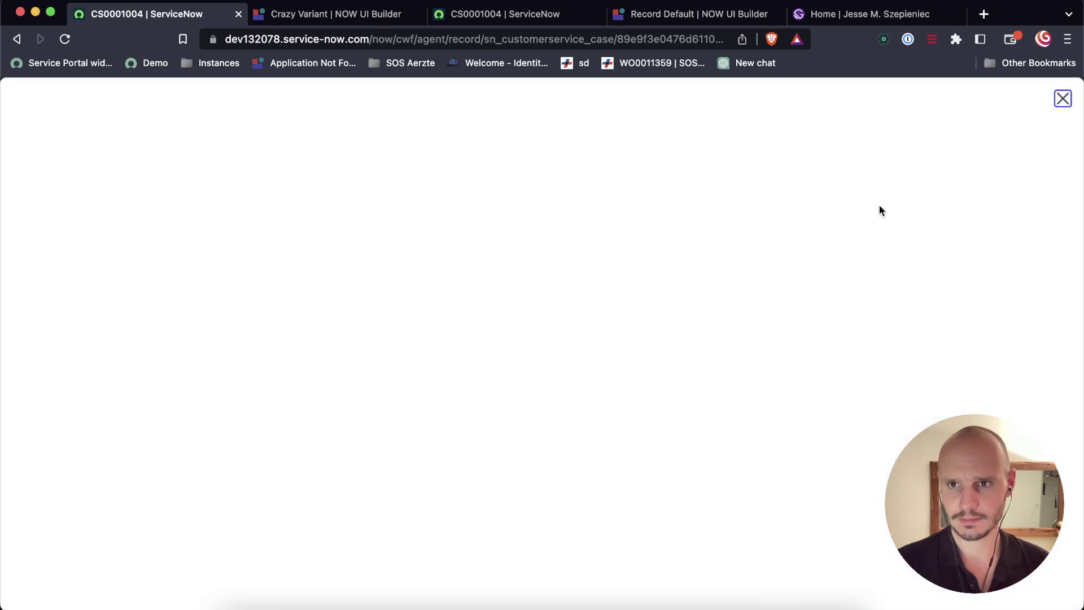